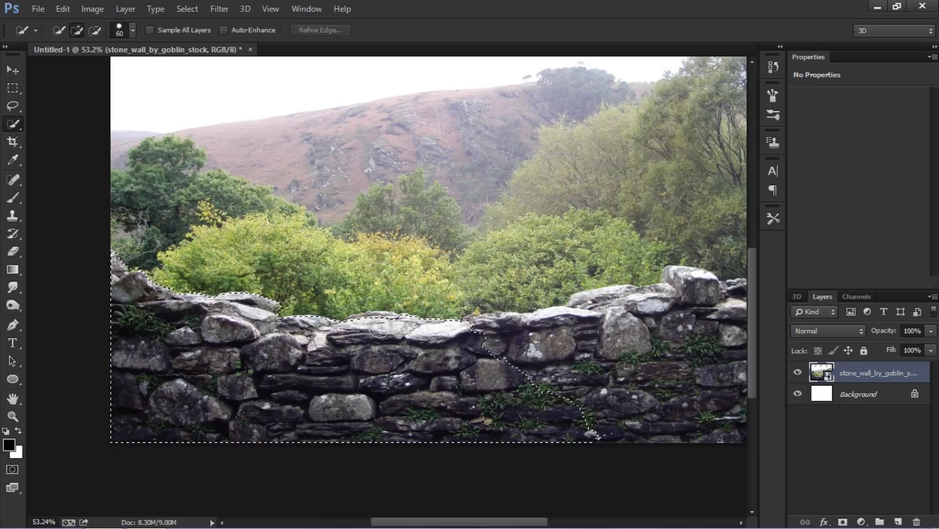
- Select the whole stone wall along its top edge with the Quick Selection tool at brush size 60
mouse_move(423, 353)
left_mouse_down()
mouse_move(377, 353)
mouse_move(293, 328)
left_mouse_up()
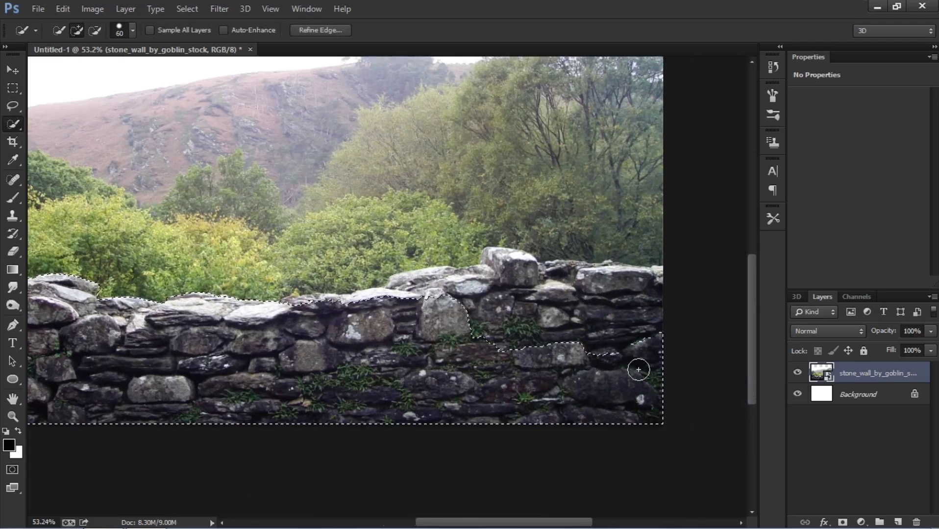
scroll(617, 283, "up", 2)
mouse_move(615, 276)
left_mouse_down()
mouse_move(498, 278)
mouse_move(470, 266)
mouse_move(351, 286)
mouse_move(283, 318)
mouse_move(378, 328)
left_mouse_up()
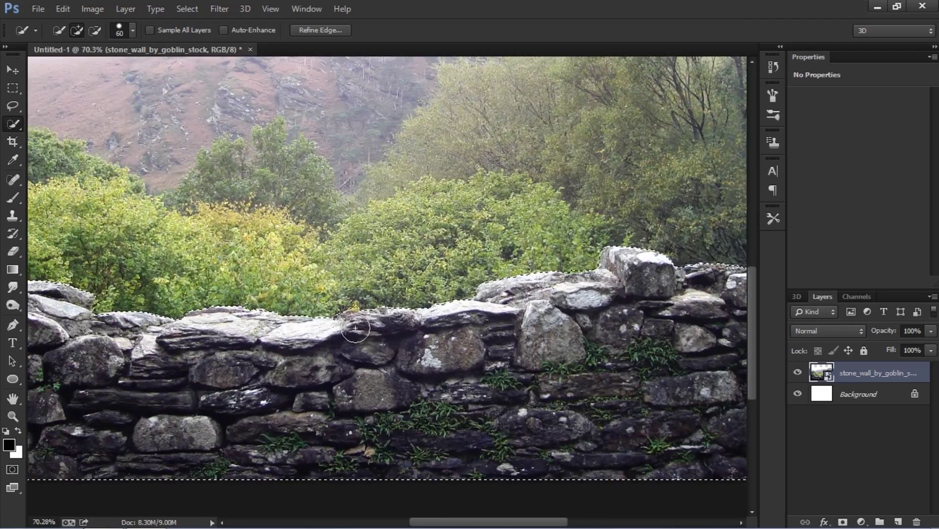
- Refine the wall selection with Smart Radius 0.5 px, Smooth 2, Feather 0.7 px and Shift Edge -16%, and output it as a layer mask
scroll(561, 220, "down", 3)
right_click(503, 345)
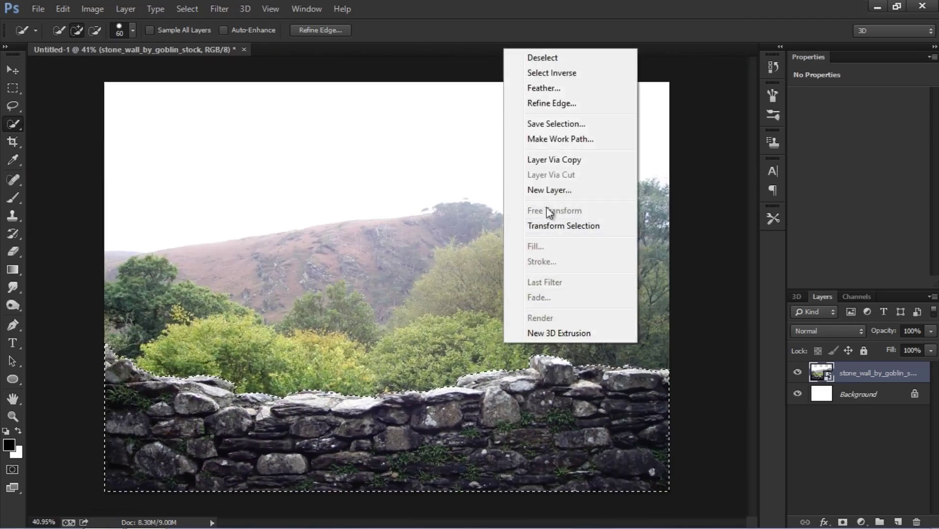
left_click(553, 104)
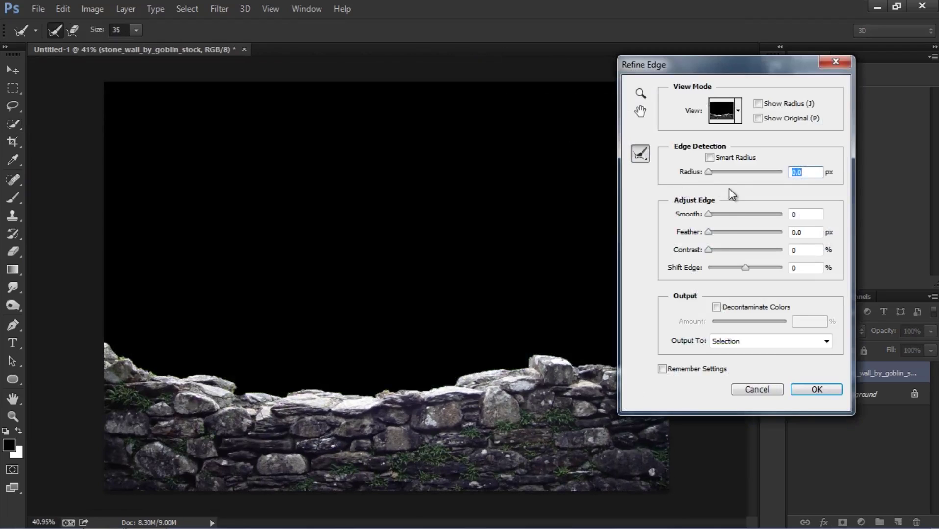
left_click(709, 157)
left_click(710, 173)
left_click(739, 268)
left_click(710, 217)
left_click(711, 233)
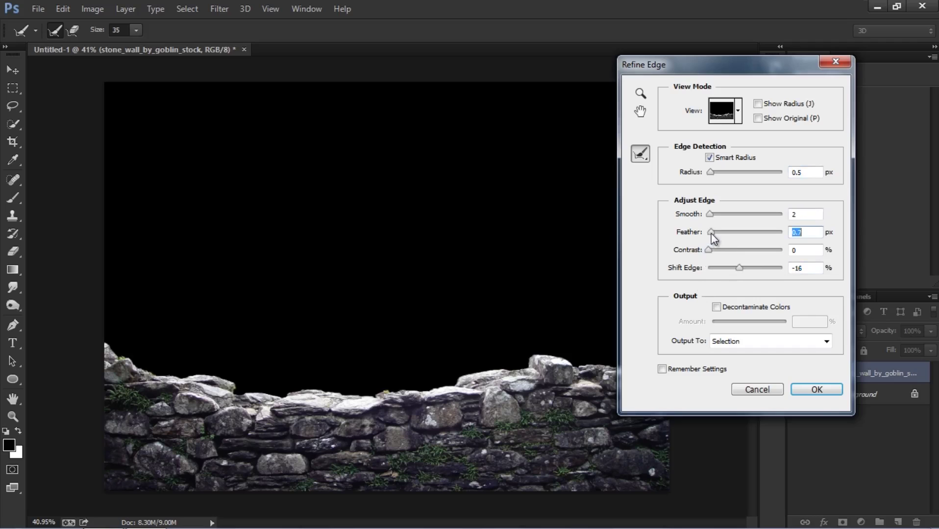
left_click(758, 340)
left_click(737, 365)
left_click(817, 390)
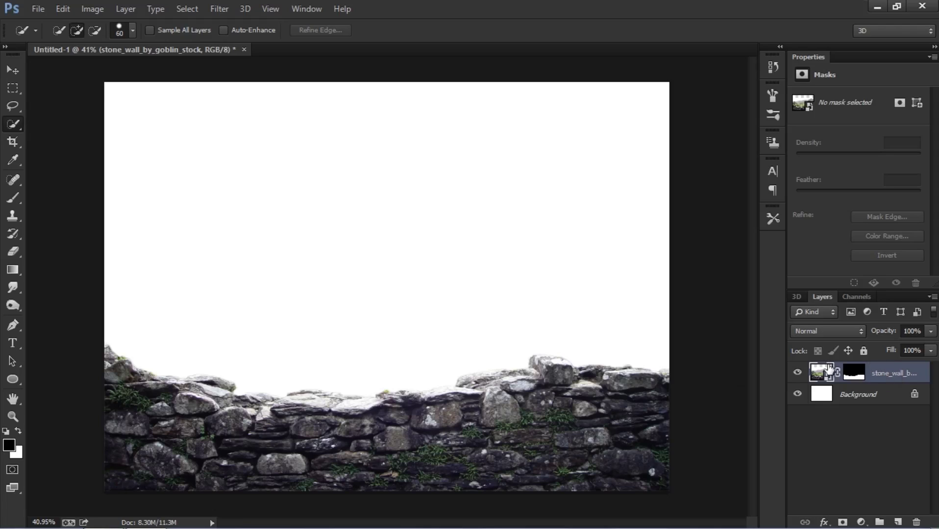
- Move the masked stone wall straight up to a Y position of 701 px
key("ctrl+t")
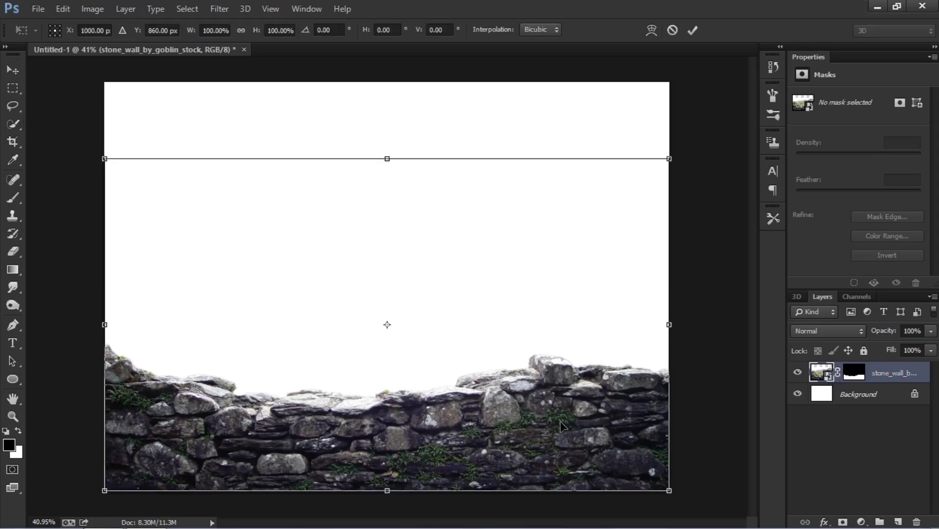
left_click_drag(541, 447, 542, 409)
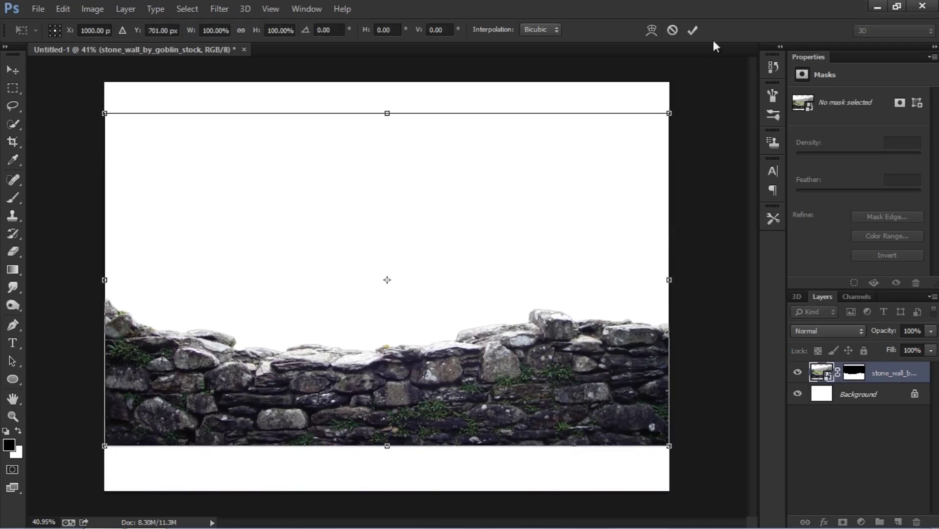
left_click(689, 30)
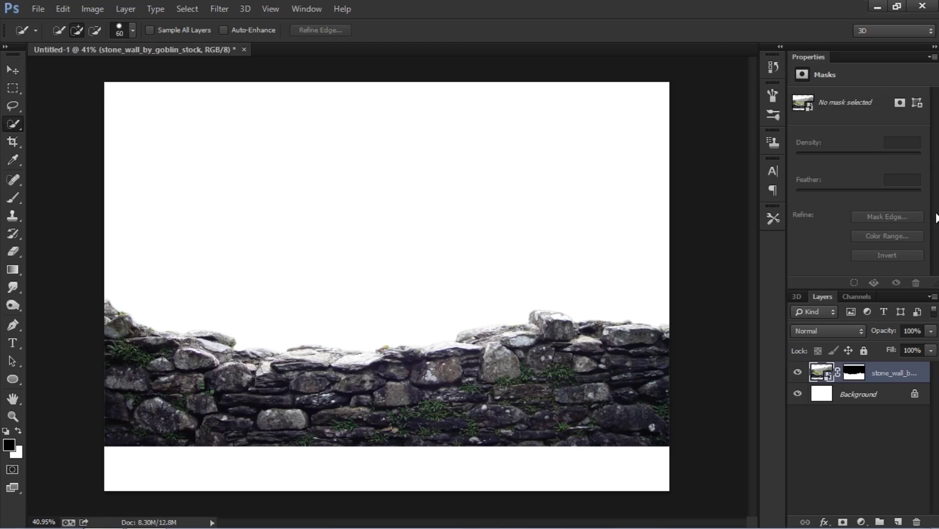
- Duplicate the stone wall layer and move the lower copy down to the canvas's bottom edge at Y 860 px
key("ctrl+j")
left_click(880, 396)
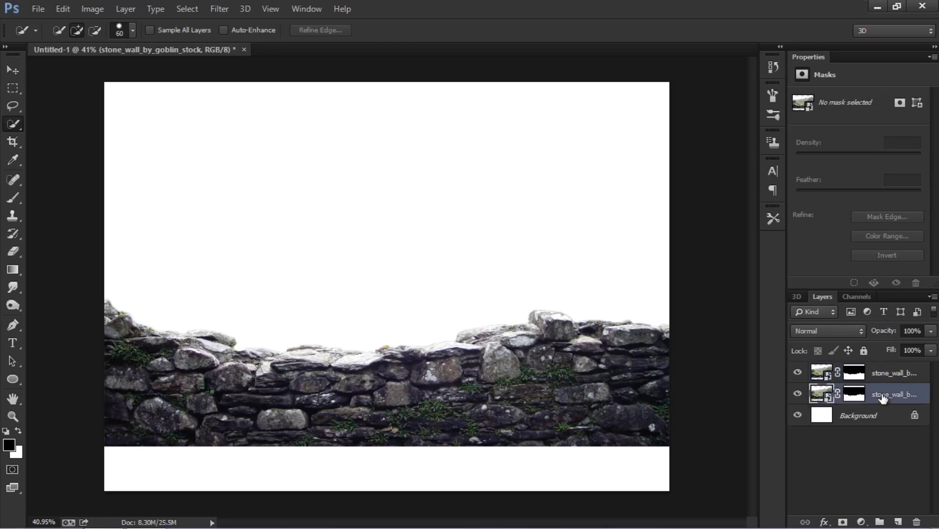
key("ctrl+t")
left_click_drag(621, 368, 620, 414)
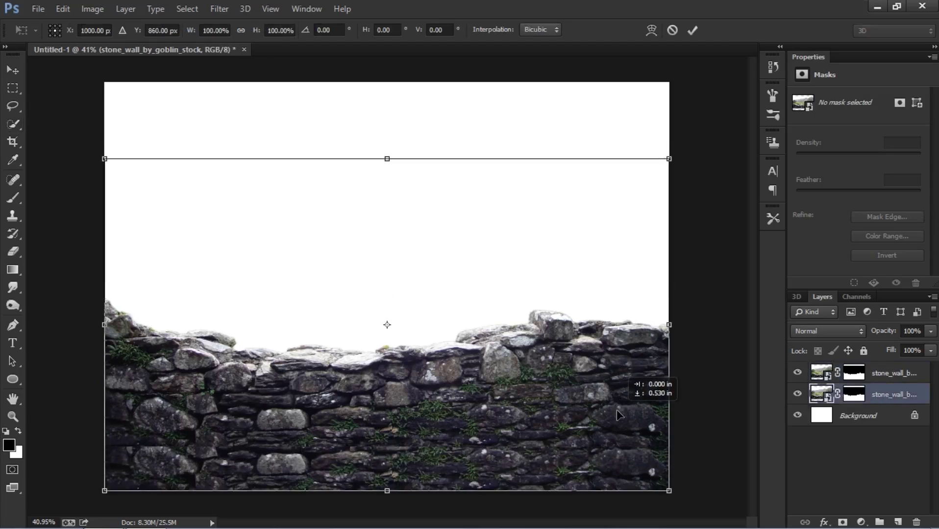
- Flip the lower wall copy horizontally and scale it proportionally from its centre to about 116.6%
scroll(681, 268, "down", 1)
right_click(534, 326)
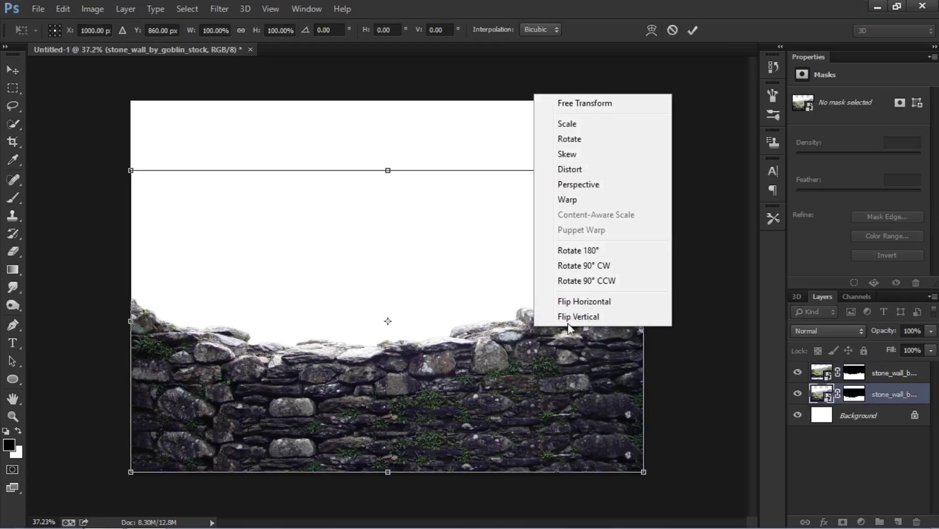
left_click(582, 301)
left_click_drag(646, 170, 690, 146)
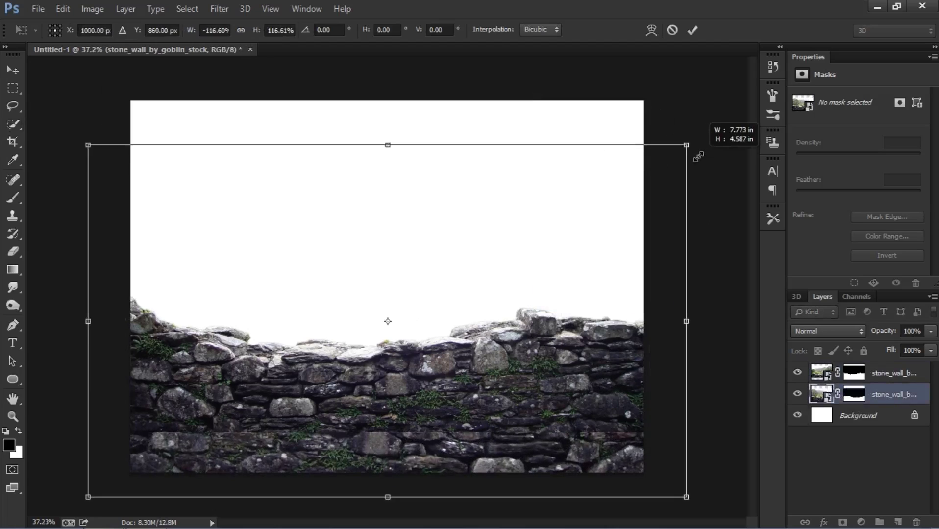
left_click(692, 30)
- Bring the flipped wall layer to the front of the other wall and move it up to Y 799 px
left_click_drag(911, 393, 907, 373)
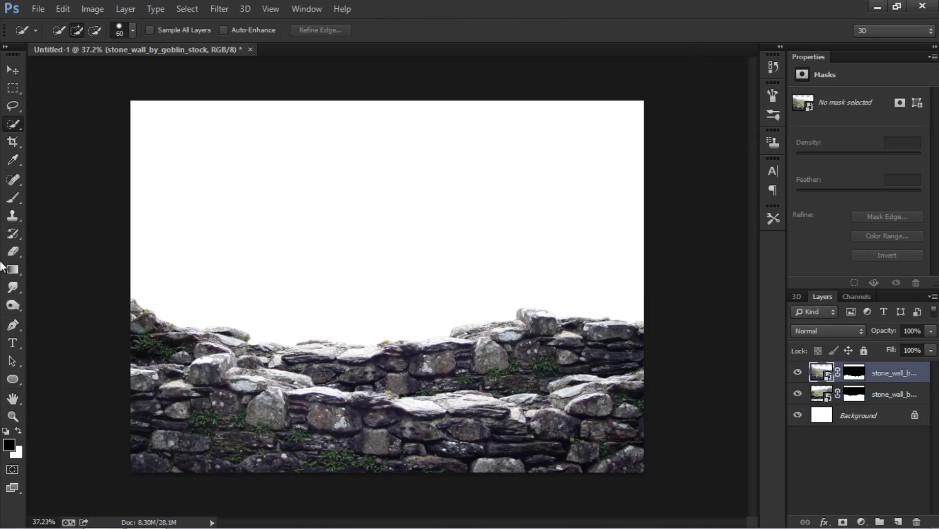
scroll(229, 304, "up", 1)
key("ctrl+t")
left_click_drag(313, 370, 315, 352)
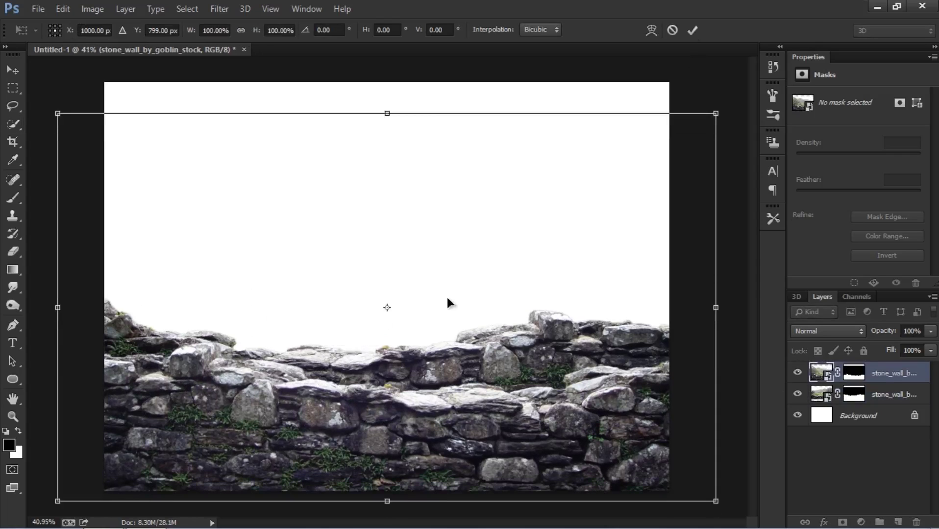
left_click(694, 31)
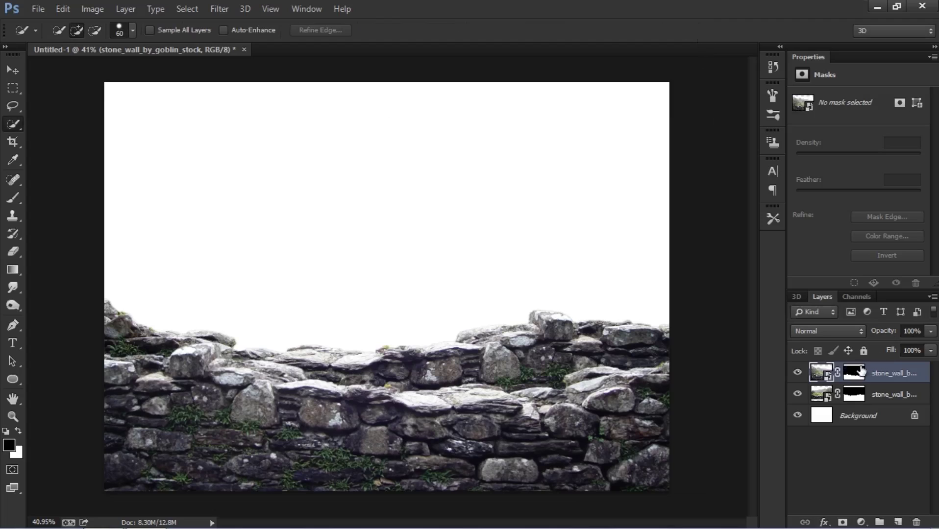
- Paint black at 61% opacity on the flipped wall's layer mask along its top edge to blend the two walls
left_click(850, 377)
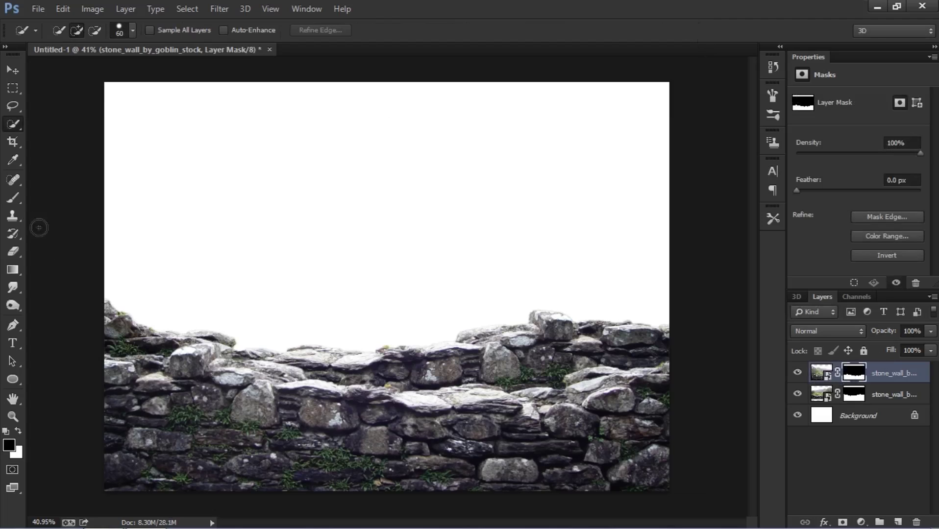
left_click(13, 198)
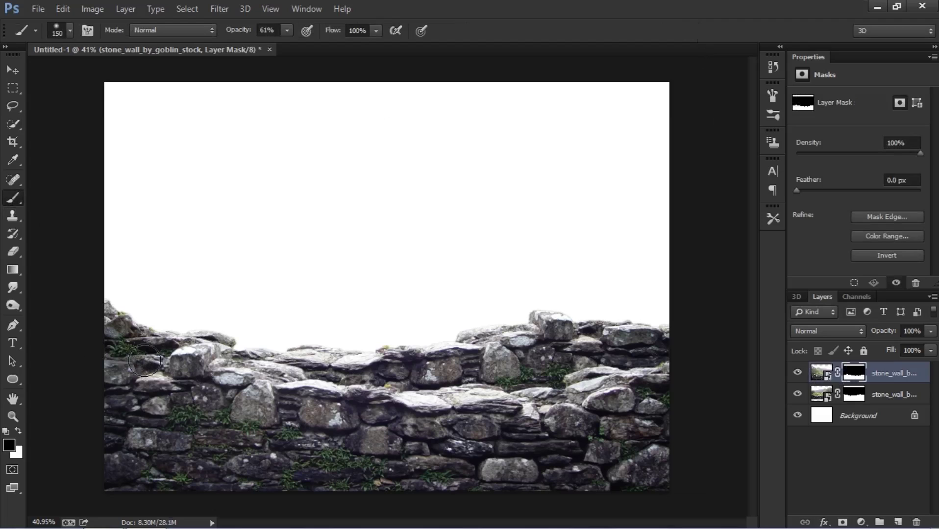
key("bracketright")
key("bracketright")
key("bracketright")
key("bracketright")
key("bracketright")
key("bracketright")
key("bracketright")
key("bracketleft")
key("bracketleft")
mouse_move(176, 352)
left_mouse_down()
mouse_move(212, 366)
mouse_move(161, 351)
mouse_move(223, 371)
mouse_move(84, 355)
mouse_move(232, 364)
mouse_move(329, 389)
mouse_move(361, 388)
mouse_move(243, 371)
mouse_move(362, 382)
mouse_move(262, 369)
mouse_move(364, 389)
mouse_move(293, 395)
mouse_move(419, 411)
mouse_move(450, 400)
mouse_move(381, 406)
mouse_move(522, 393)
mouse_move(412, 404)
mouse_move(518, 391)
mouse_move(499, 393)
mouse_move(533, 370)
left_mouse_up()
key("bracketleft")
key("bracketleft")
key("bracketleft")
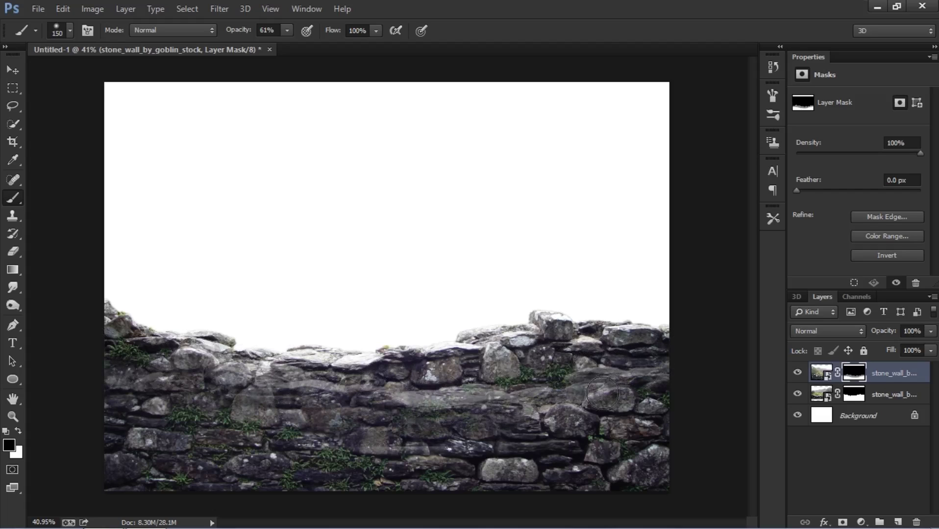
key("bracketleft")
key("bracketleft")
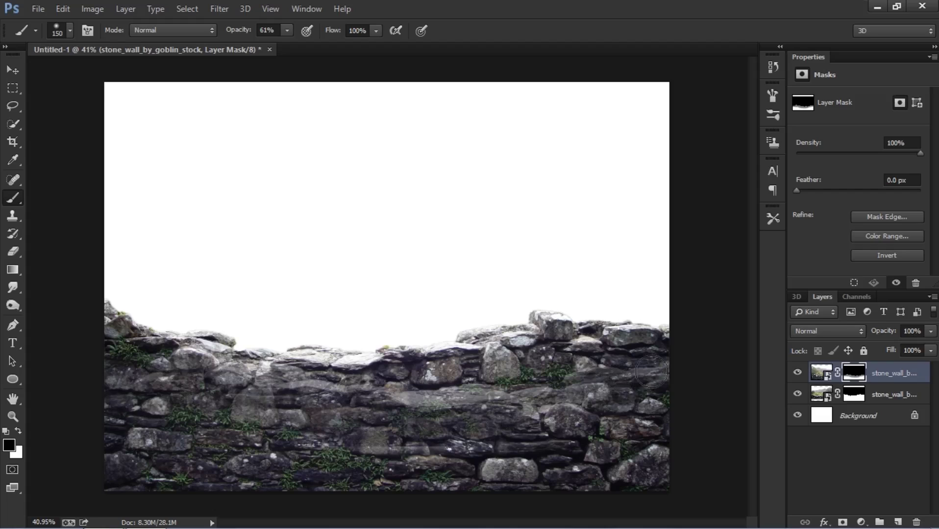
- Touch up the mask around the middle of the wall seam, painting with white and again with black
key("x")
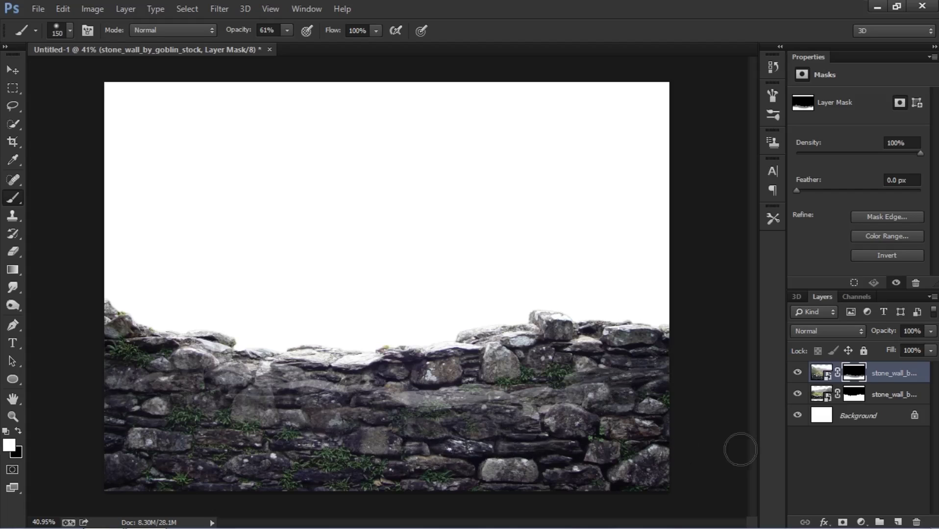
mouse_move(398, 408)
left_mouse_down()
mouse_move(483, 401)
mouse_move(520, 409)
left_mouse_up()
key("x")
mouse_move(389, 411)
left_mouse_down()
mouse_move(455, 413)
mouse_move(384, 413)
mouse_move(474, 403)
mouse_move(464, 391)
mouse_move(486, 395)
mouse_move(396, 396)
mouse_move(490, 397)
left_mouse_up()
- Raise the brush opacity to 100% and paint black on the mask across the wall to remove the remaining overlap
left_click_drag(235, 34, 392, 61)
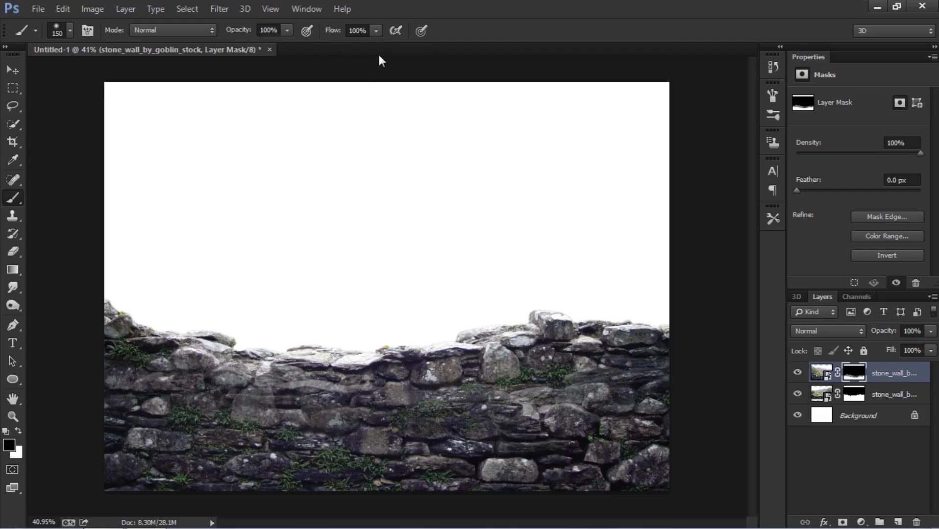
mouse_move(186, 385)
left_mouse_down()
mouse_move(314, 400)
mouse_move(204, 375)
mouse_move(130, 372)
mouse_move(378, 409)
mouse_move(355, 420)
mouse_move(346, 408)
mouse_move(407, 410)
mouse_move(433, 387)
mouse_move(490, 377)
mouse_move(453, 388)
mouse_move(539, 389)
mouse_move(614, 372)
mouse_move(593, 386)
mouse_move(628, 390)
mouse_move(566, 388)
mouse_move(639, 377)
mouse_move(580, 409)
mouse_move(537, 392)
left_mouse_up()
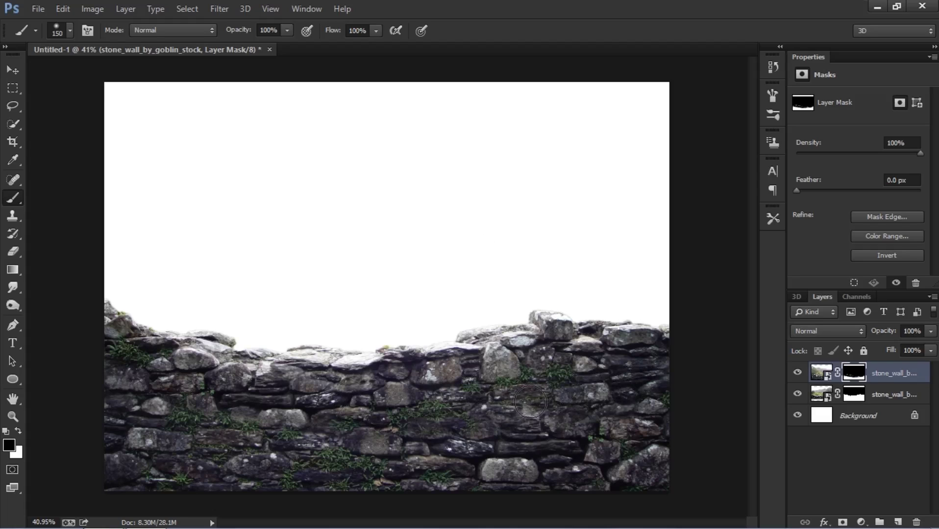
mouse_move(561, 405)
left_mouse_down()
mouse_move(577, 390)
mouse_move(662, 375)
mouse_move(622, 398)
left_mouse_up()
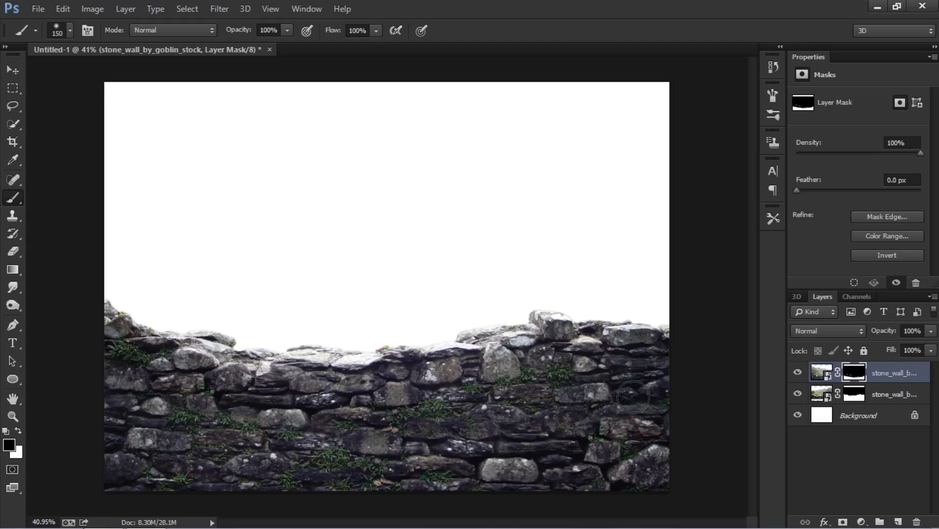
left_click_drag(220, 417, 90, 393)
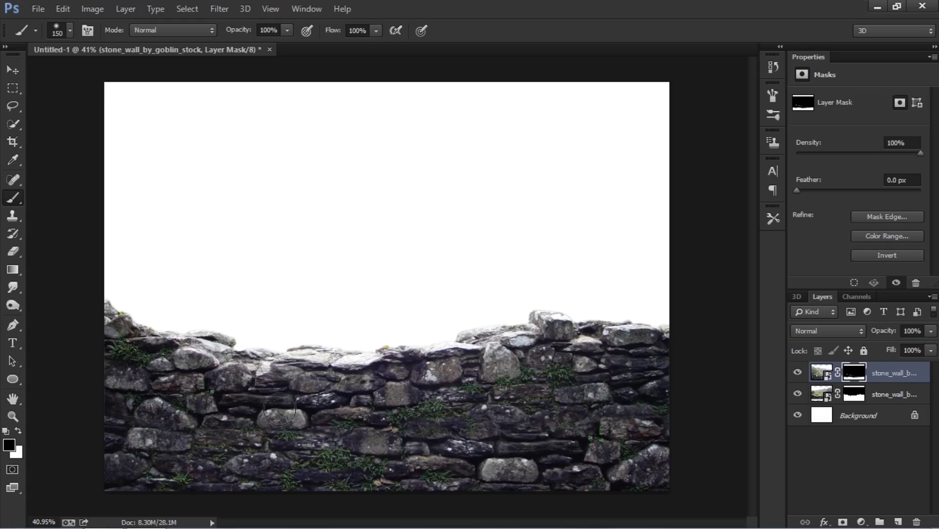
- Group the two wall layers and name the group "Stone wall"
left_click(888, 395, "shift")
key("ctrl+g")
double_click(854, 371)
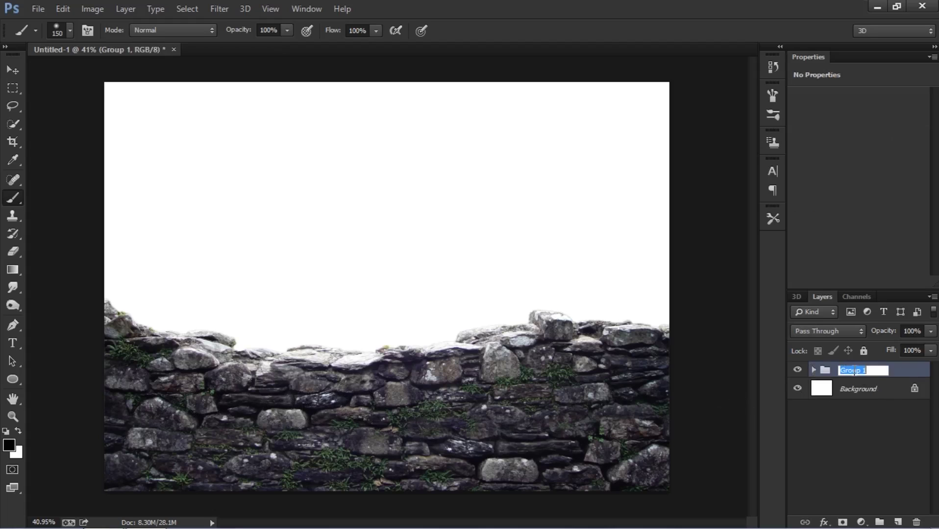
type("W")
key("Escape")
double_click(851, 370)
type("Stone wall")
key("Return")
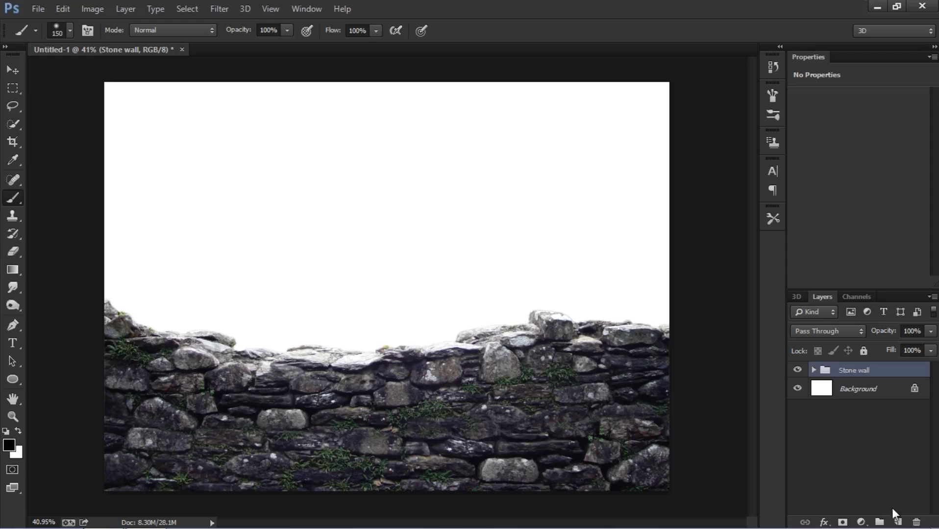
- Place the misty_forest_stock image flush with the canvas's top edge at Y 666.5 px and order its layer below the Stone wall group
left_click(101, 515)
left_click_drag(362, 162, 361, 320)
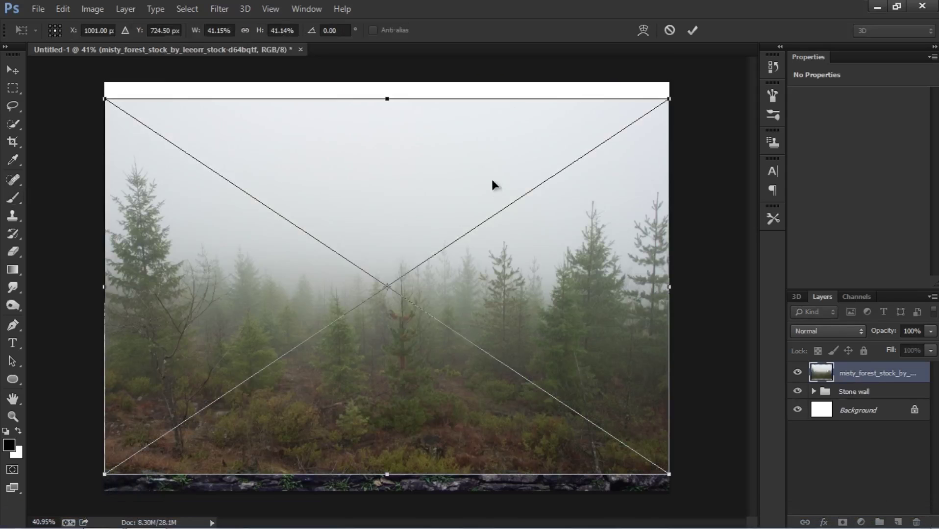
left_click_drag(531, 125, 537, 111)
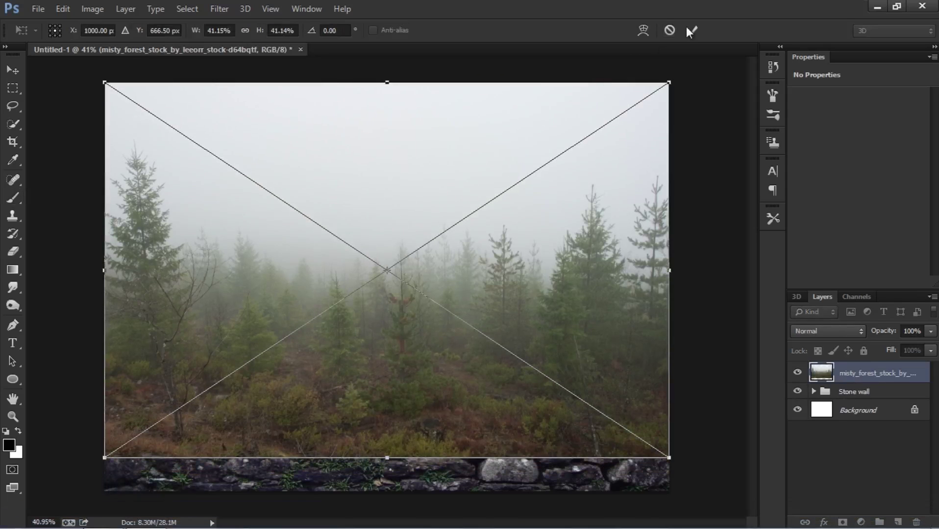
left_click(693, 30)
left_click_drag(860, 374, 861, 403)
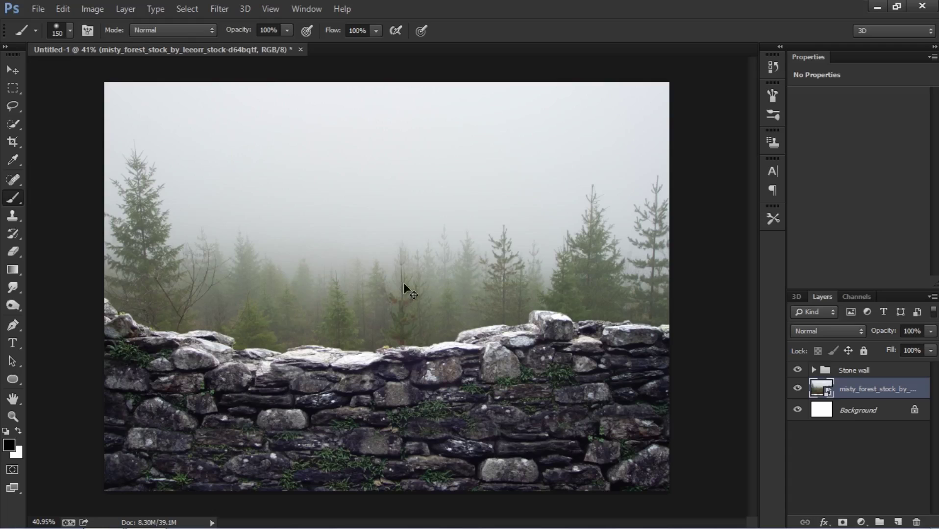
- Scale the misty forest image to about 48% and reposition it so it fills the canvas behind the wall
key("ctrl+t")
left_click_drag(412, 310, 393, 248)
scroll(394, 253, "down", 1)
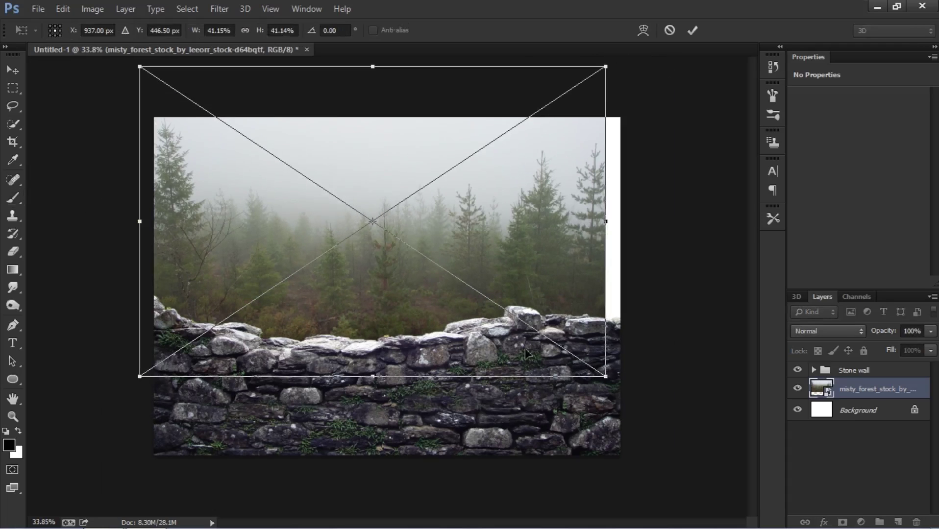
left_click_drag(606, 66, 644, 40)
left_click_drag(558, 201, 583, 187)
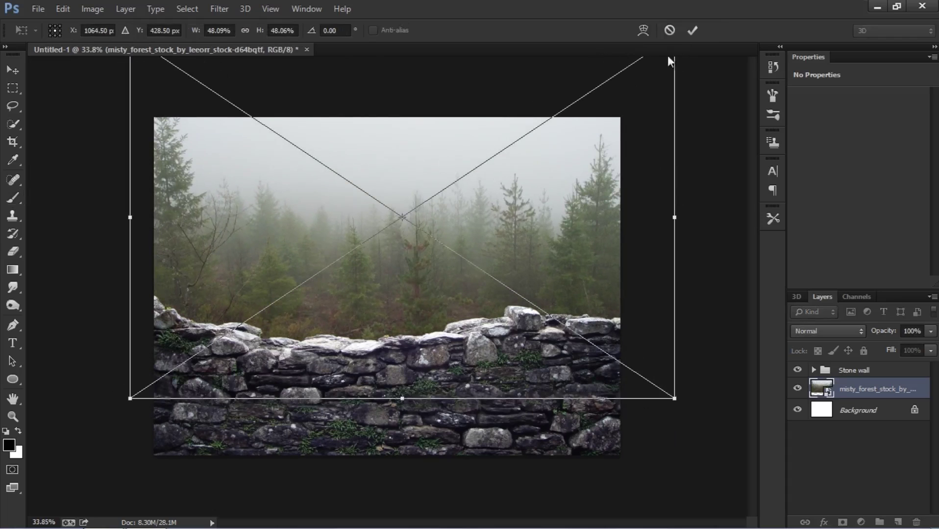
left_click_drag(613, 145, 610, 141)
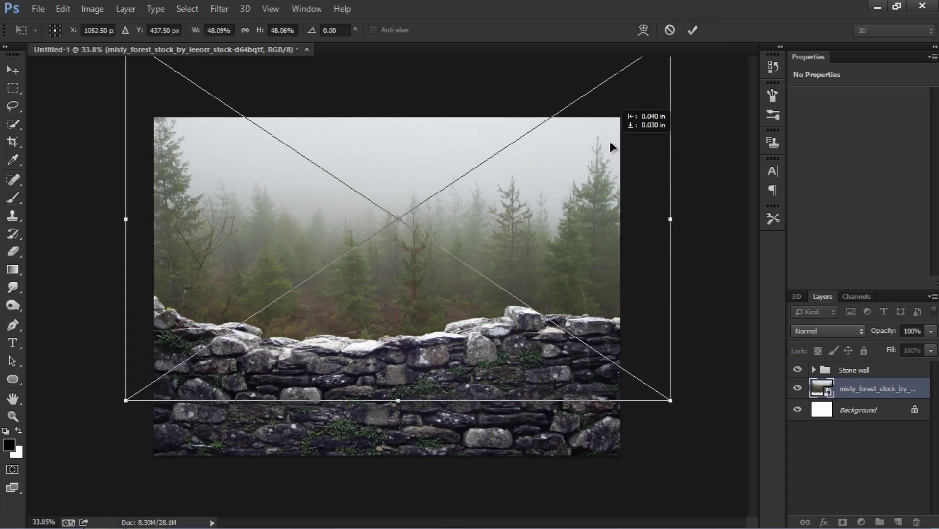
left_click(693, 30)
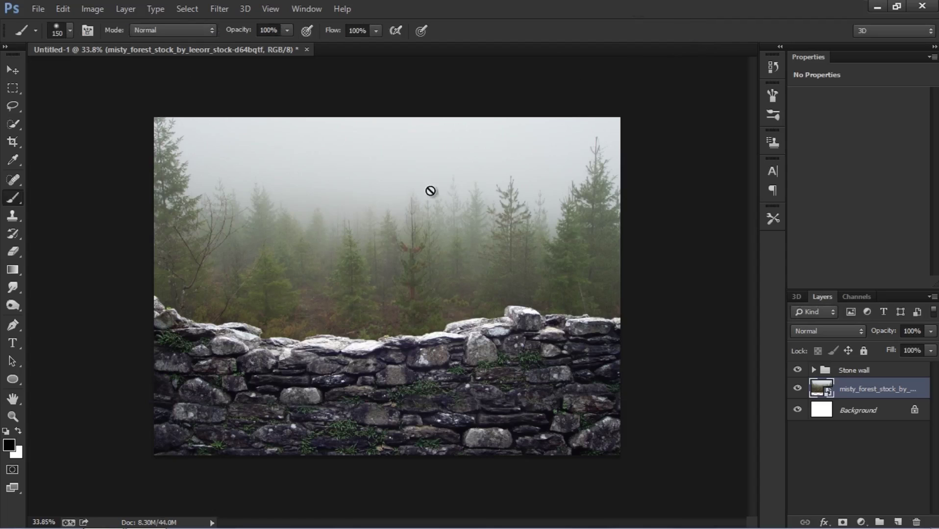
key("alt")
left_click_drag(286, 216, 308, 214)
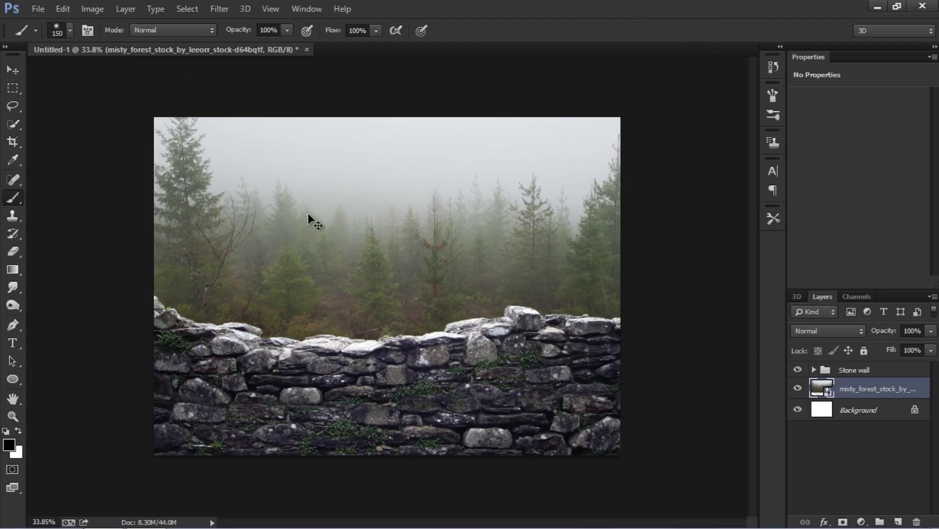
- Scale the misty forest image to about 44%, centre it at X 1000 px, Y 453 px, and rename its layer "forest"
key("ctrl+t")
left_click_drag(697, 391, 600, 355)
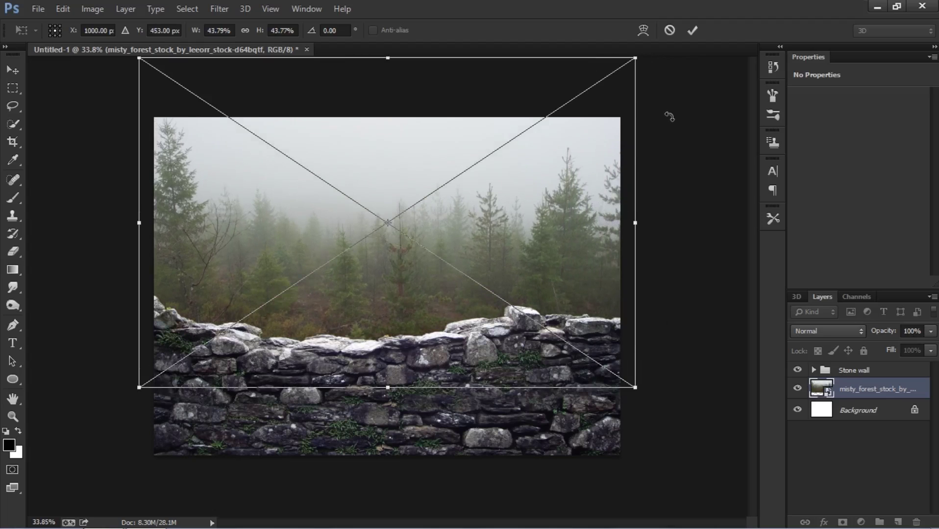
left_click(693, 30)
double_click(861, 394)
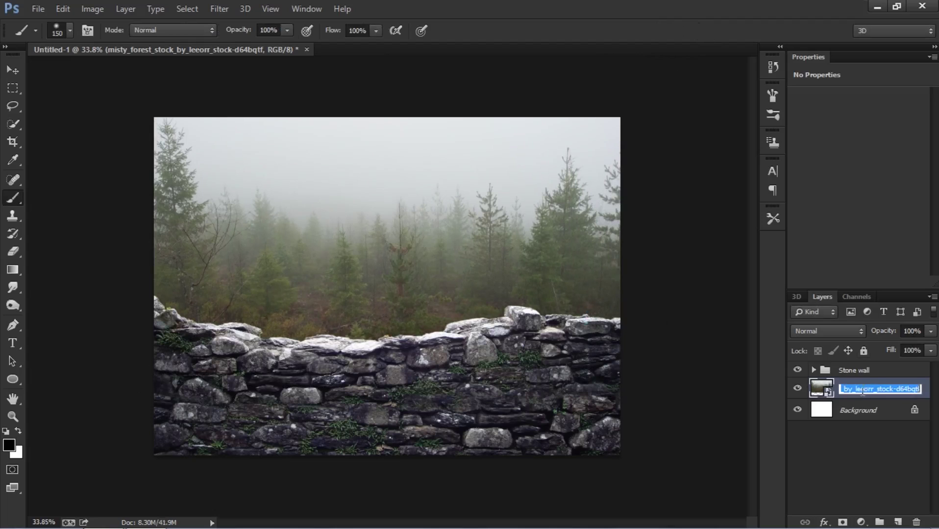
type("forest")
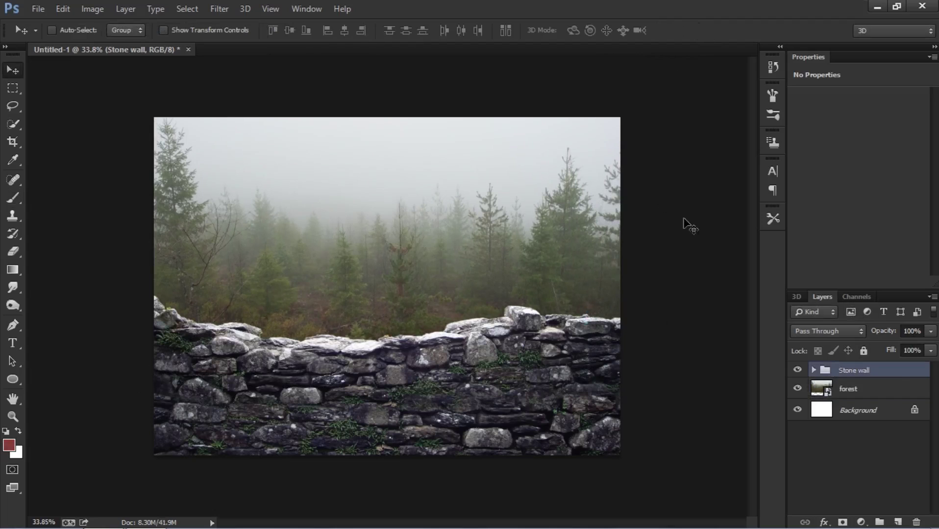
- Merge the Stone wall group into one layer and apply Color Balance to its midtones with green +17, blue +22 and fine-tuned cyan-red
right_click(879, 371)
left_click(784, 392)
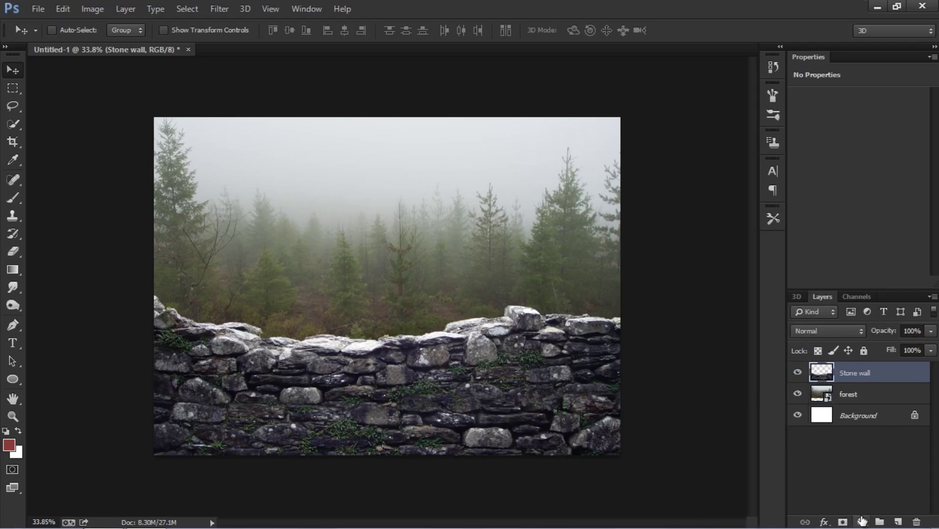
key("ctrl+b")
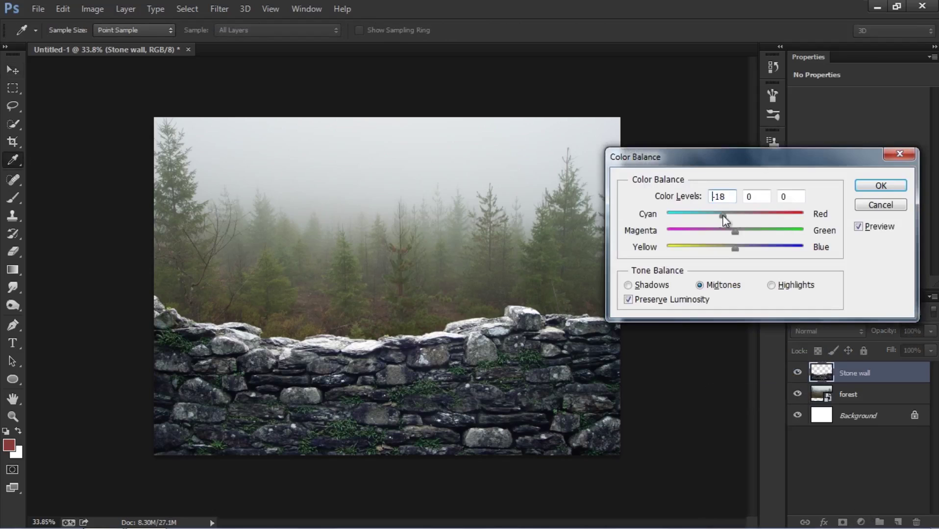
left_click_drag(735, 231, 750, 253)
left_click(734, 214)
left_click(695, 300)
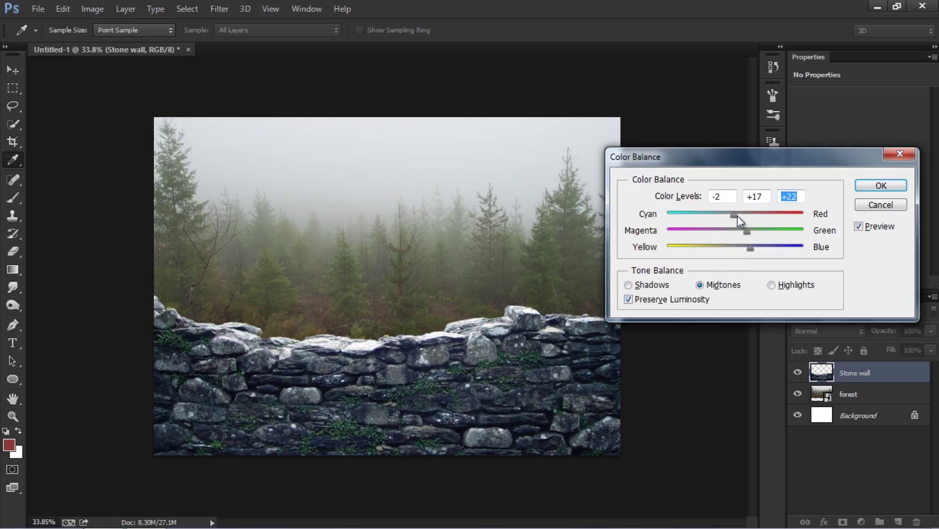
left_click_drag(740, 216, 741, 216)
left_click(865, 188)
key("v")
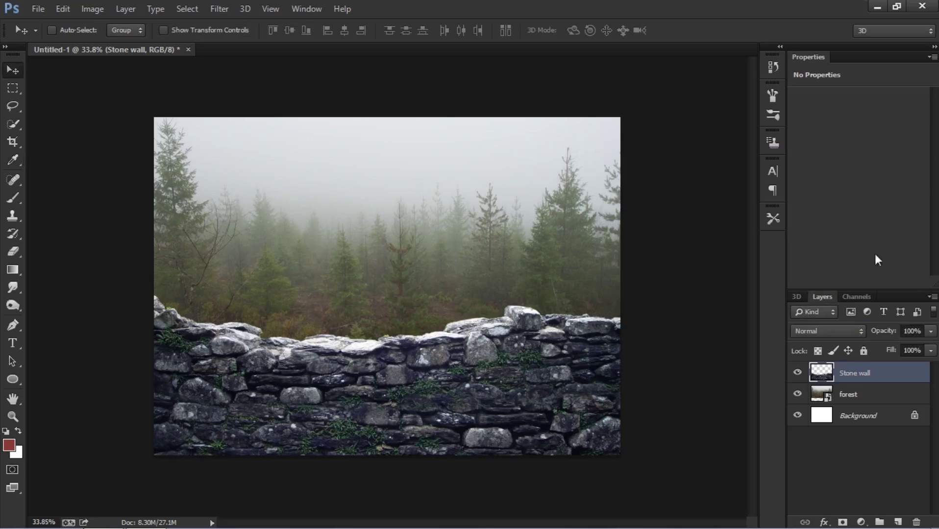
- Rasterize the forest layer and apply Color Balance to its midtones with levels -29, -12 and +30
right_click(855, 395)
left_click(593, 234)
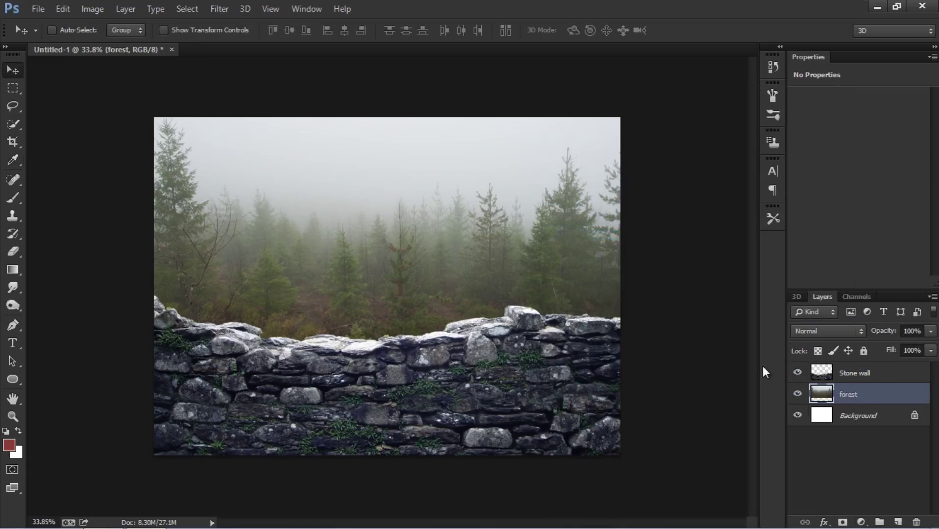
key("ctrl+b")
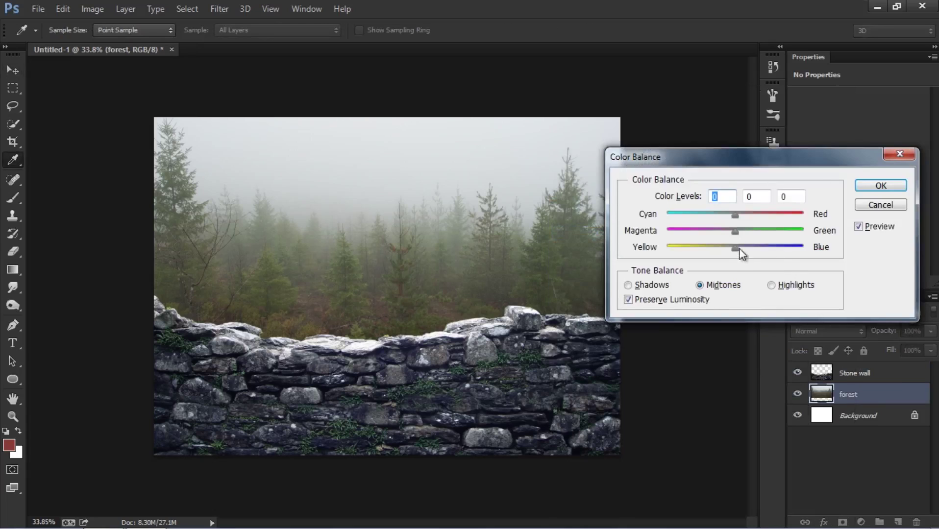
left_click(756, 248)
left_click_drag(721, 217, 727, 237)
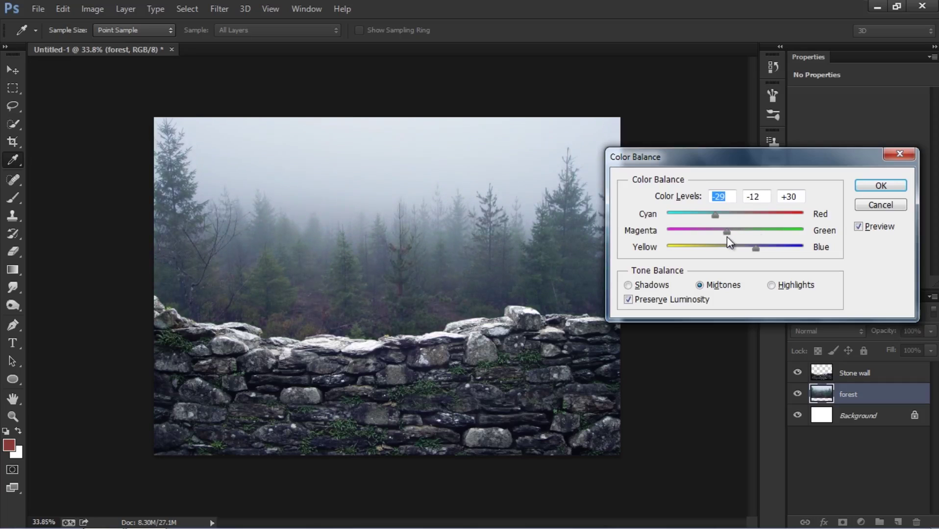
key("Return")
key("v")
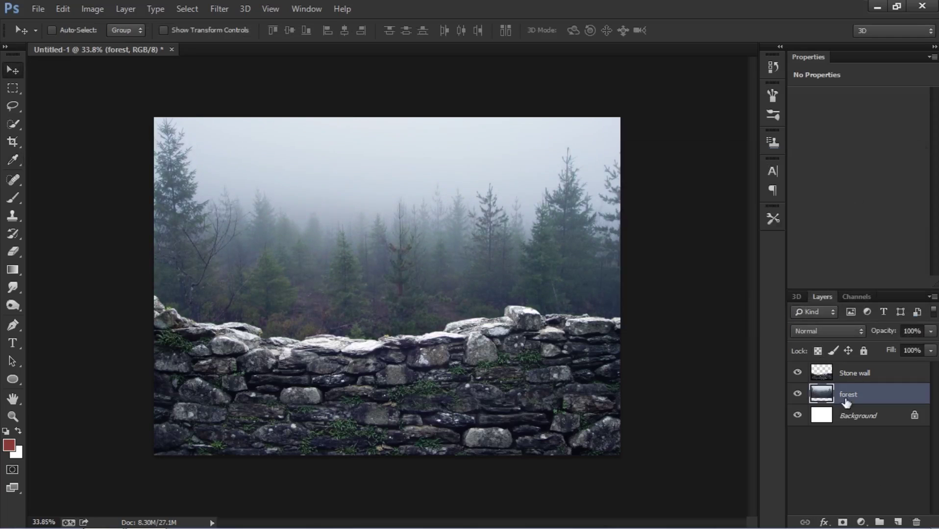
- Add a Color Balance adjustment layer above the Stone wall layer with midtones at +8, +9 and +25
left_click(853, 373)
left_click(862, 522)
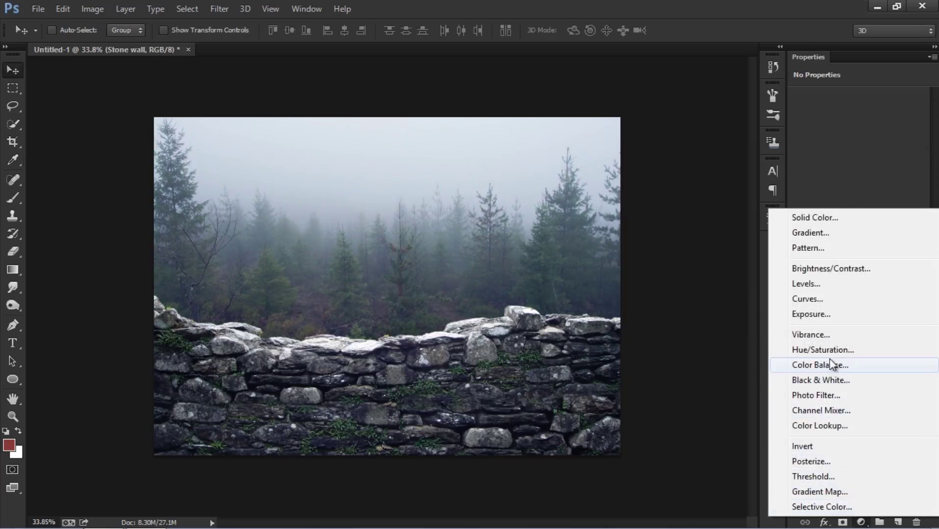
left_click(823, 365)
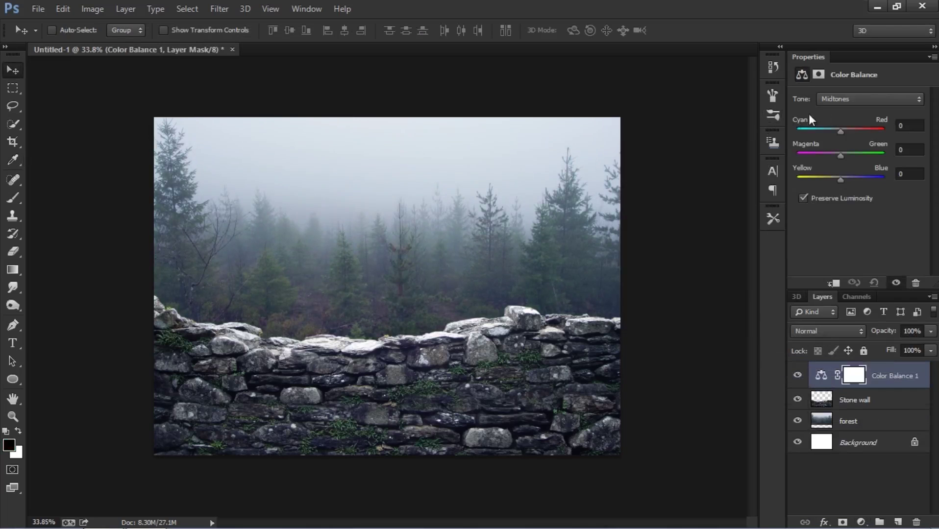
mouse_move(839, 129)
left_mouse_down()
mouse_move(841, 138)
mouse_move(832, 133)
mouse_move(849, 157)
mouse_move(832, 155)
mouse_move(854, 179)
mouse_move(844, 132)
left_mouse_up()
left_click(842, 99)
left_click(843, 108)
left_click_drag(830, 131, 847, 179)
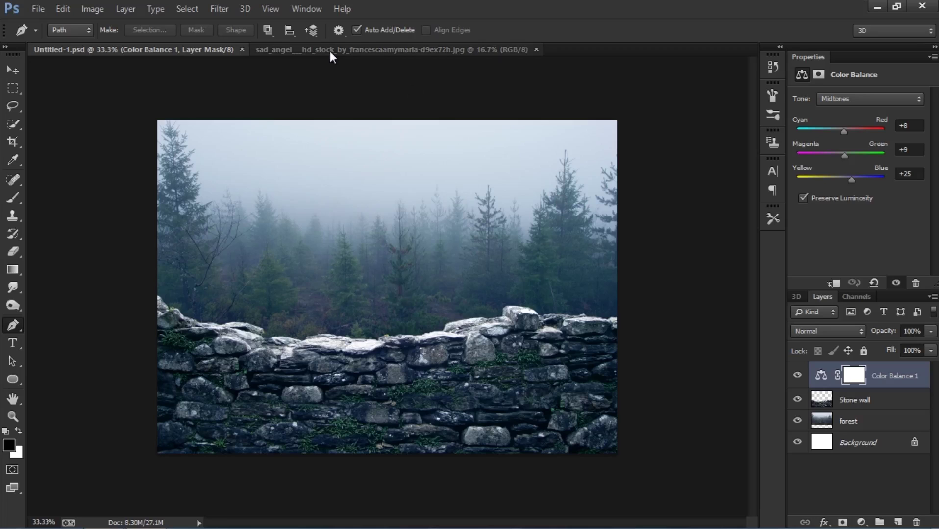
- Switch to the sad_angel stock photo and begin a Pen tool path around the toes of the lying woman
left_click(331, 51)
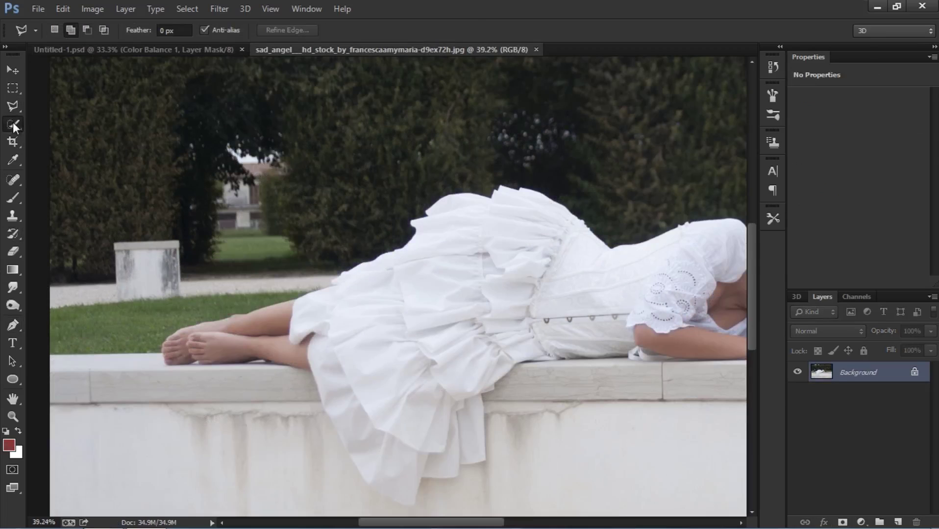
left_click(12, 122)
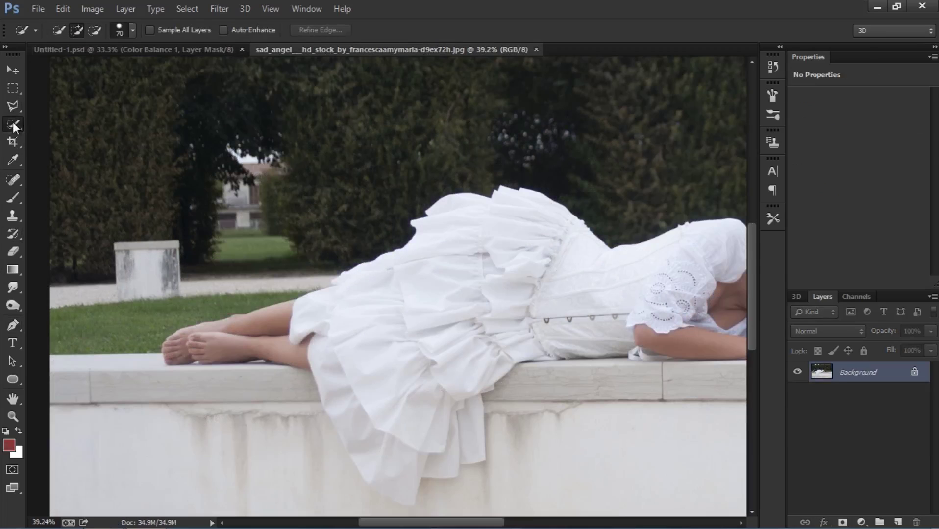
left_click(13, 325)
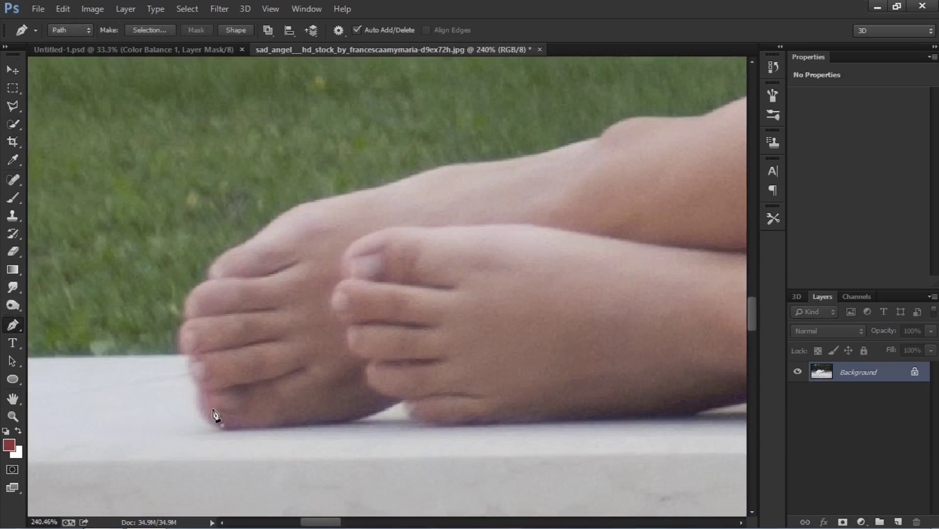
left_click(221, 431)
left_click_drag(196, 391, 183, 361)
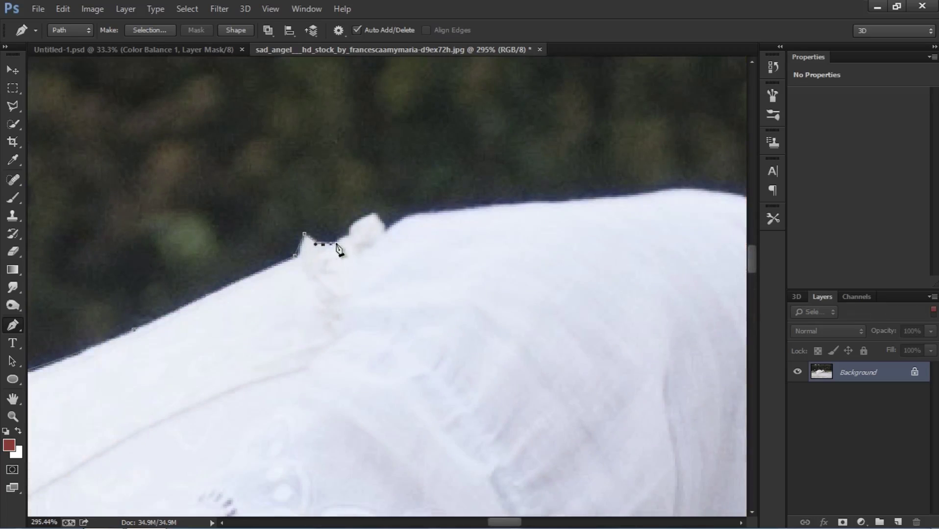
- Continue the path along the upper edge of the white dress, following the small ruffles and the curve of the shoulder
left_click_drag(347, 232, 354, 227)
left_click(364, 217)
scroll(352, 239, "up", 5)
left_click(403, 187)
left_click(425, 226)
left_click(465, 204)
left_click_drag(526, 187, 534, 187)
scroll(551, 188, "down", 3)
left_click_drag(673, 190, 355, 241)
left_click_drag(388, 223, 412, 223)
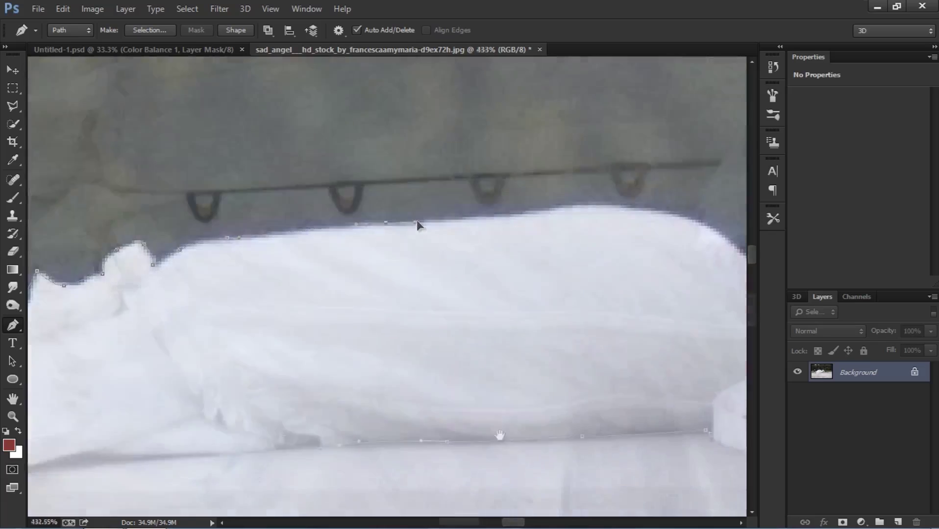
- Trace the path along the underside of the dress where it meets the ledge and down the skirt's hanging edge
left_click_drag(594, 432, 576, 437)
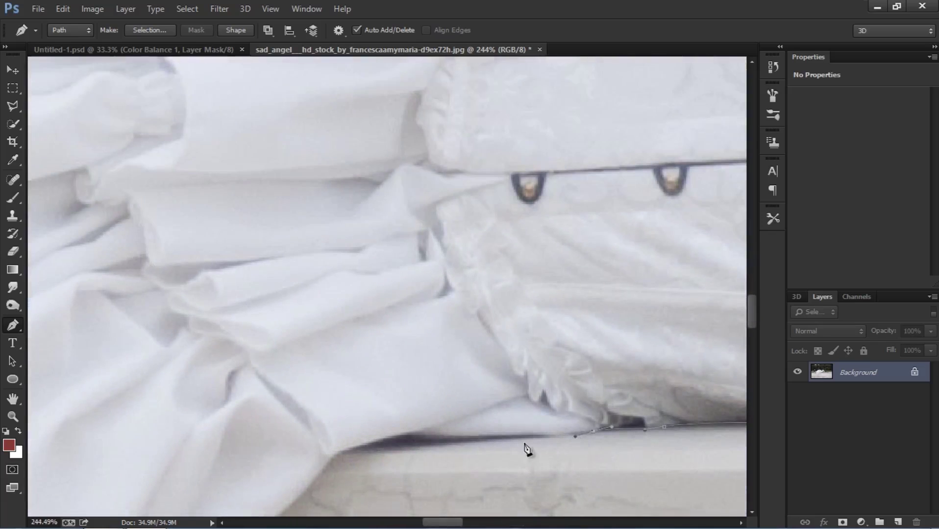
left_click_drag(464, 443, 444, 442)
left_click_drag(371, 450, 580, 338)
scroll(580, 338, "up", 1)
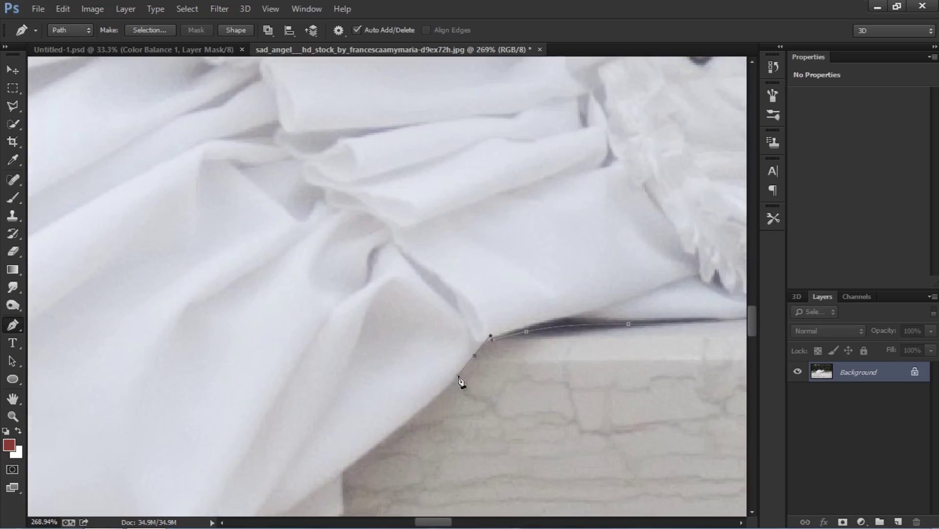
left_click_drag(457, 374, 524, 256)
left_click_drag(407, 354, 354, 387)
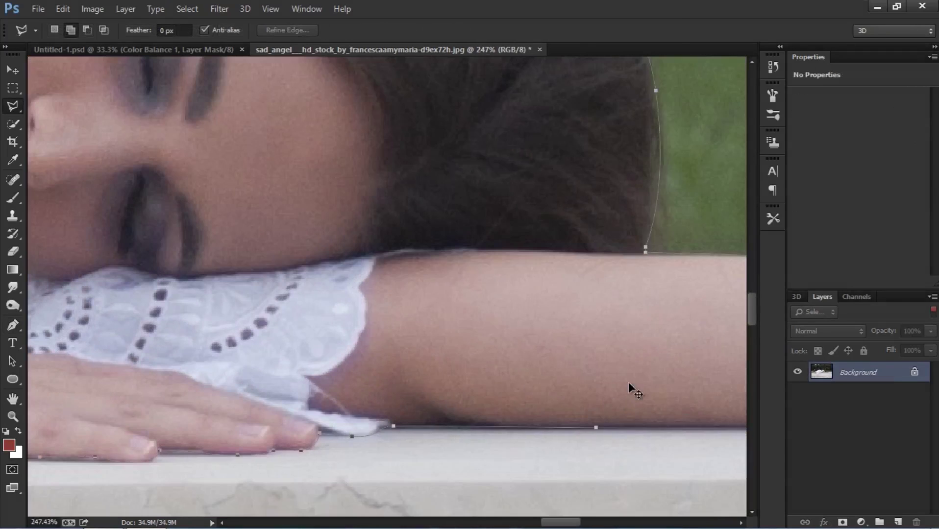
- Refine the edge of the woman's selection with a 1 px radius and 0.7 px feather, and output it to a layer mask
right_click(543, 303)
left_click(578, 63)
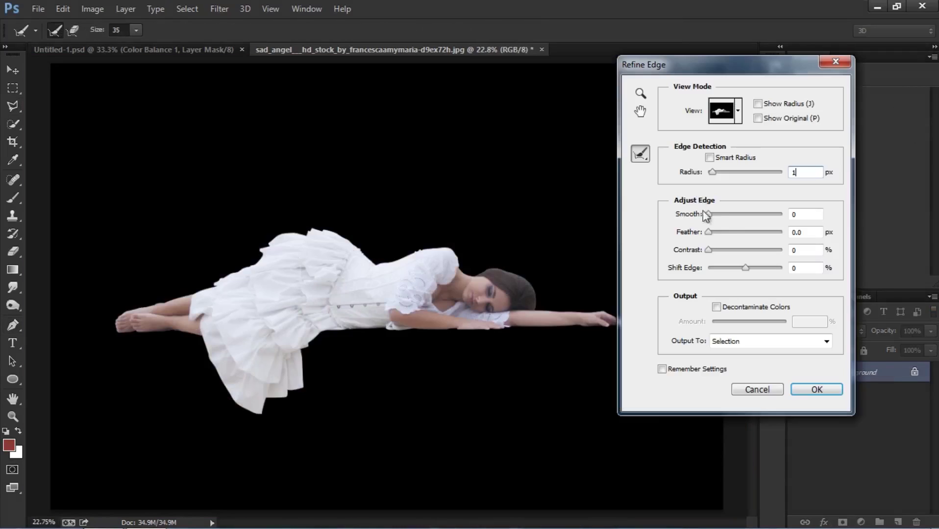
left_click_drag(810, 237, 800, 239)
type("7")
left_click(775, 342)
left_click(760, 367)
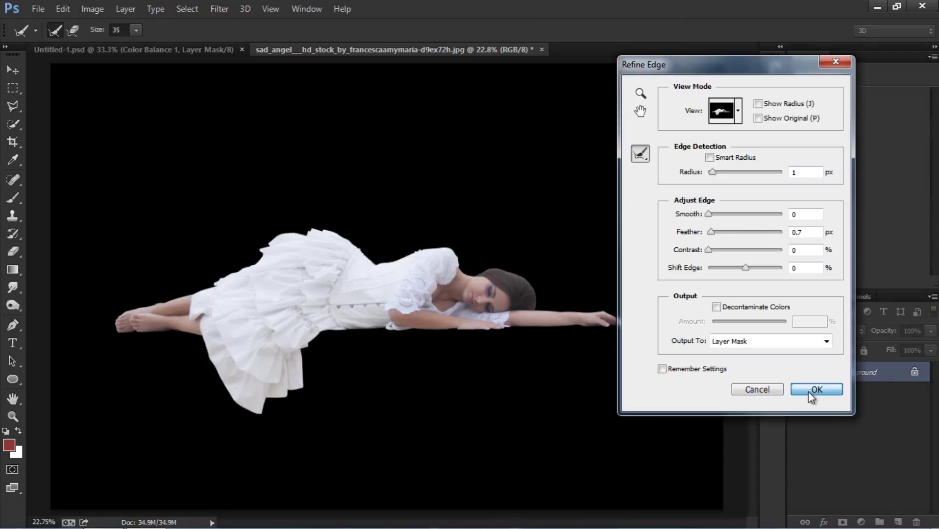
left_click(814, 390)
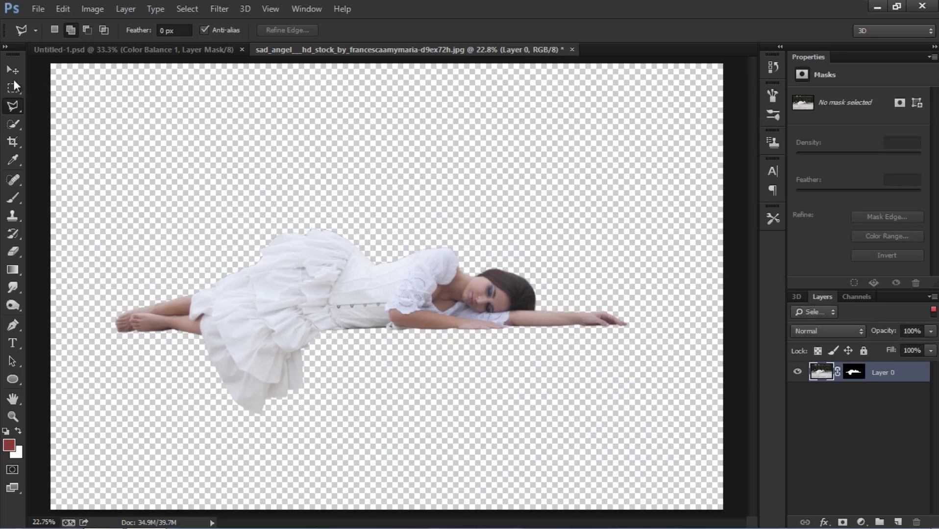
- Copy the masked woman into the Untitled-1.psd composite as a new layer on top
left_click(12, 70)
left_click_drag(279, 273, 345, 306)
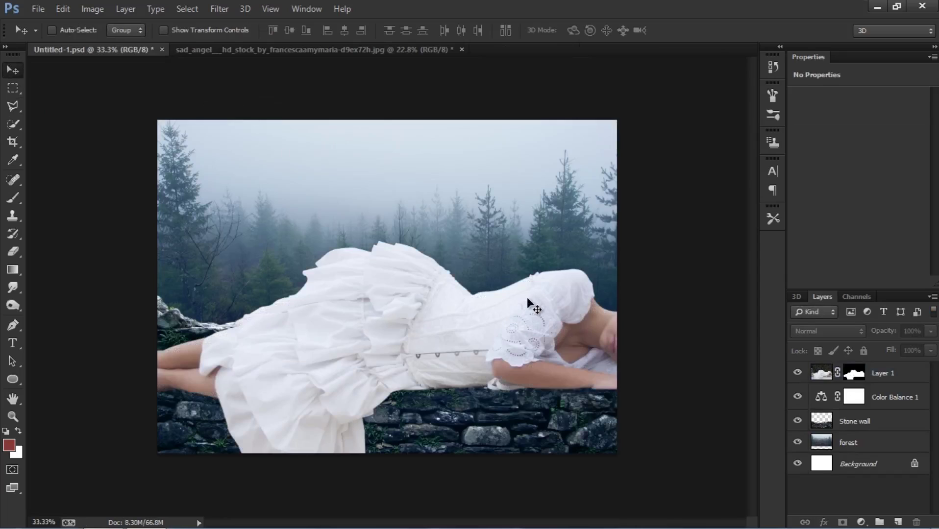
left_click_drag(563, 342, 533, 340)
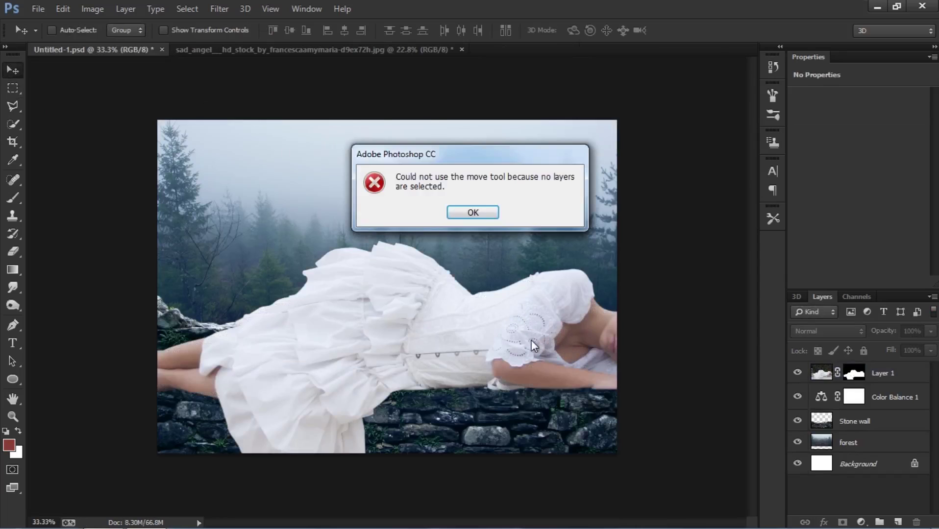
left_click(474, 213)
- Scale the woman's layer proportionally to about 46% and position her along the top of the stone wall
left_click(872, 384)
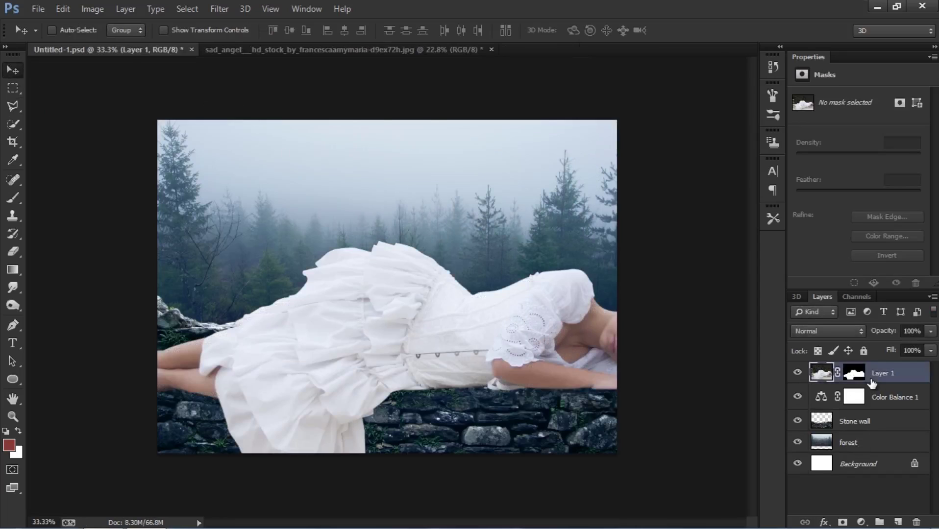
key("ctrl+t")
left_click_drag(535, 353, 289, 250)
key("ctrl+minus")
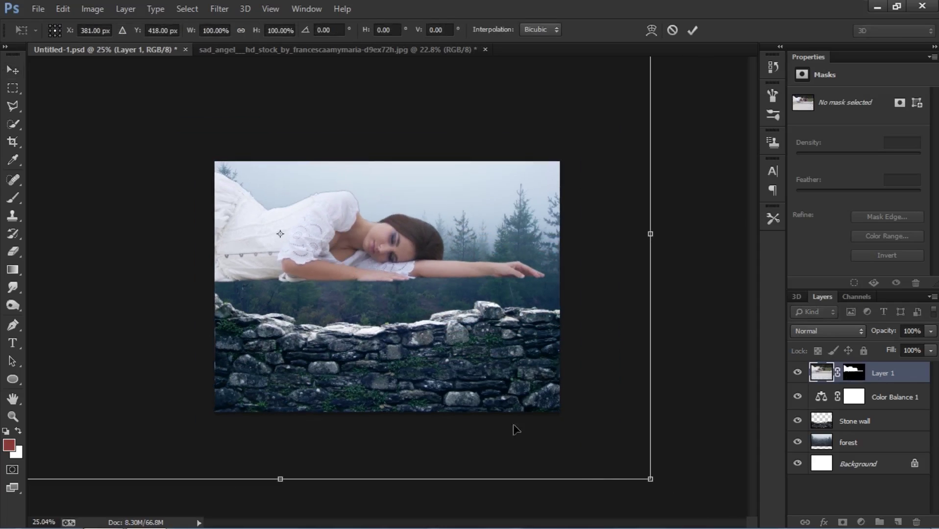
left_click_drag(650, 479, 482, 395)
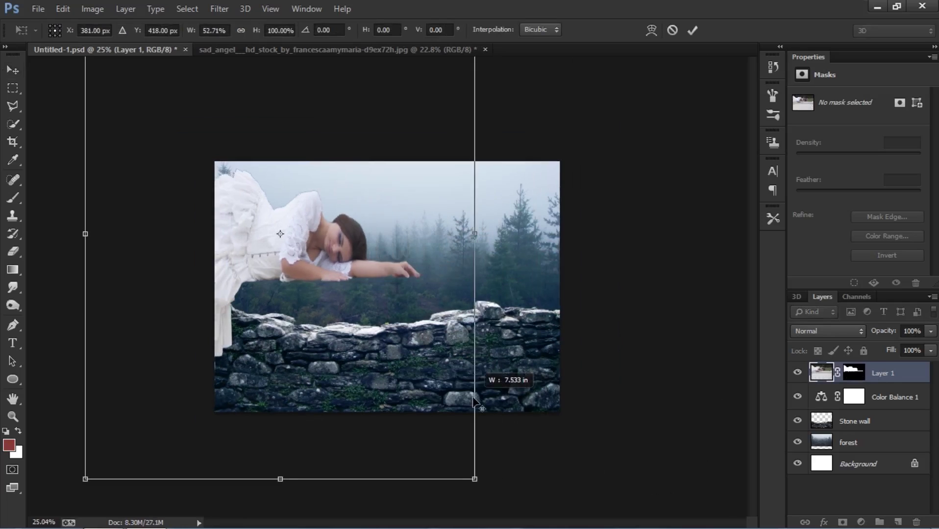
key("ctrl+z")
left_click_drag(650, 479, 457, 353)
left_click_drag(415, 313, 495, 316)
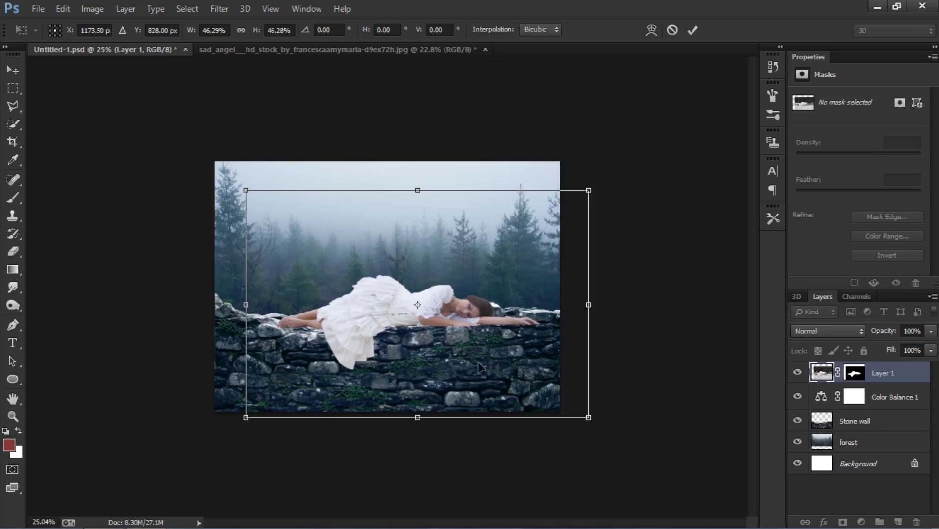
- Lower the woman onto the stones at X 1192.5 px, Y 859 px and apply the transformation
scroll(372, 363, "up", 4)
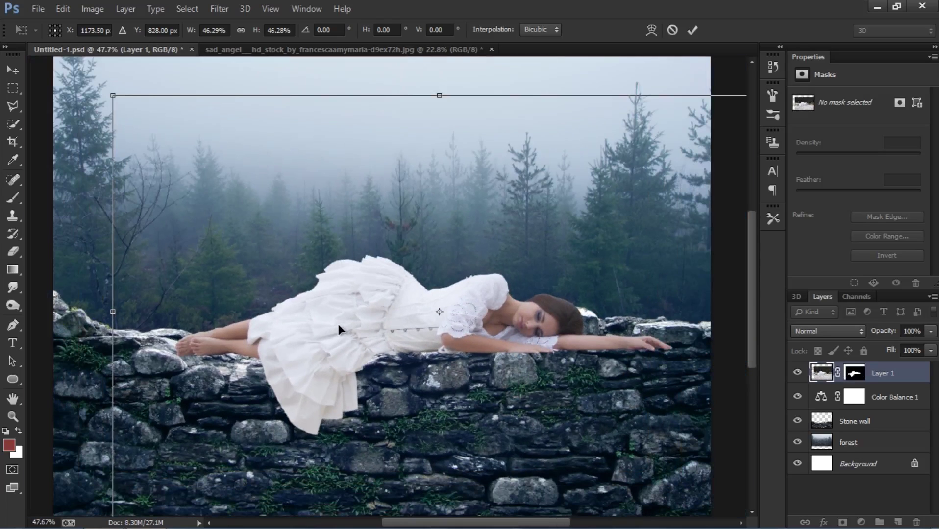
left_click_drag(338, 325, 400, 339)
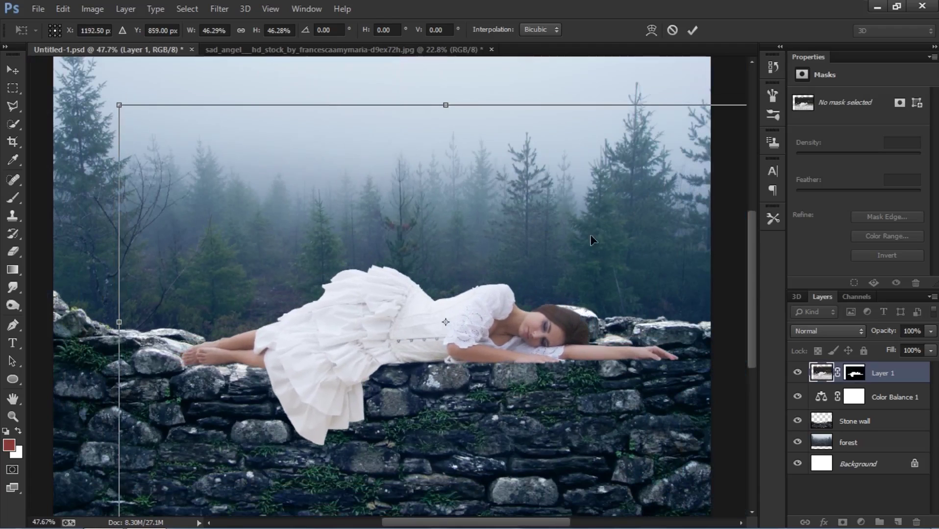
left_click_drag(527, 252, 441, 241)
left_click(692, 30)
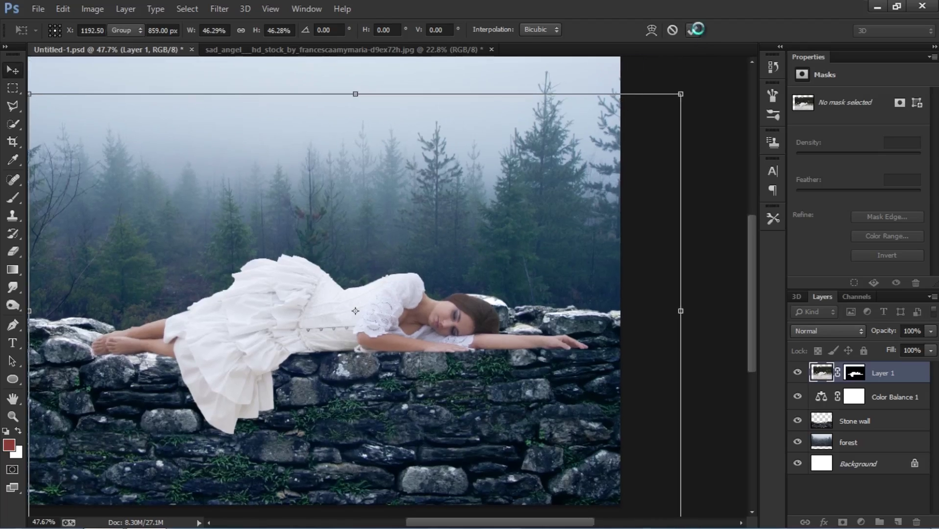
- Set the fill of the woman's layer to 100%
left_click(871, 422)
left_click(881, 373)
left_click_drag(887, 355, 876, 355)
type("100")
key("Return")
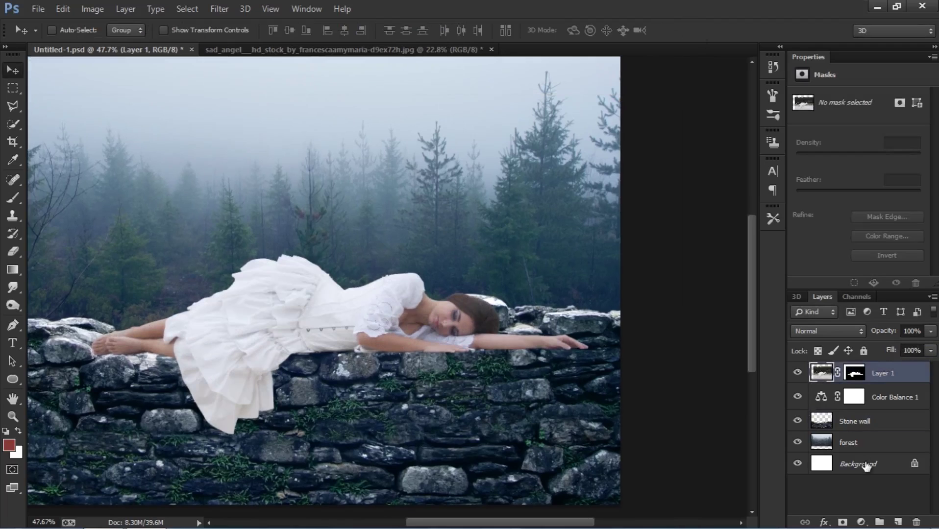
- Outline the raised stones around the woman's head and outstretched arm on the Stone wall layer with the Polygonal Lasso and copy them to a new layer
left_click(867, 424)
scroll(515, 332, "up", 3)
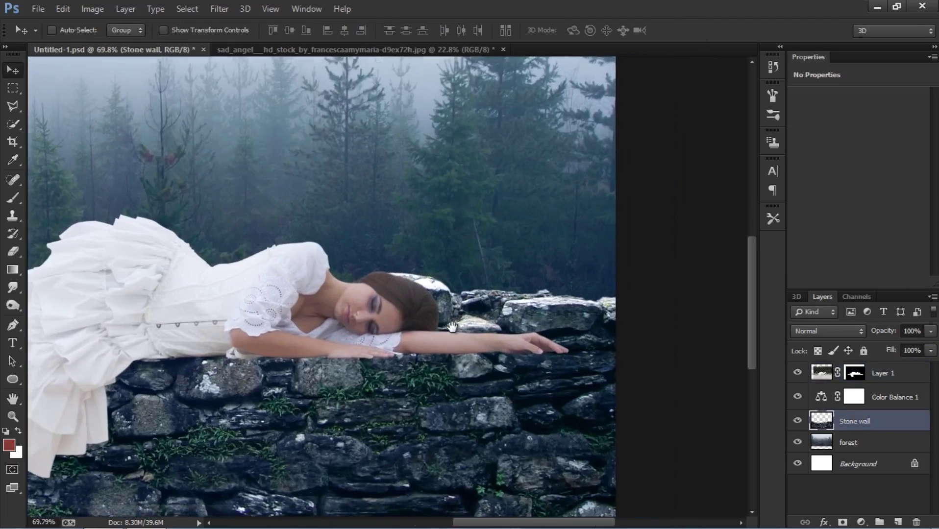
left_click(15, 105)
left_click(613, 261)
left_click(363, 251)
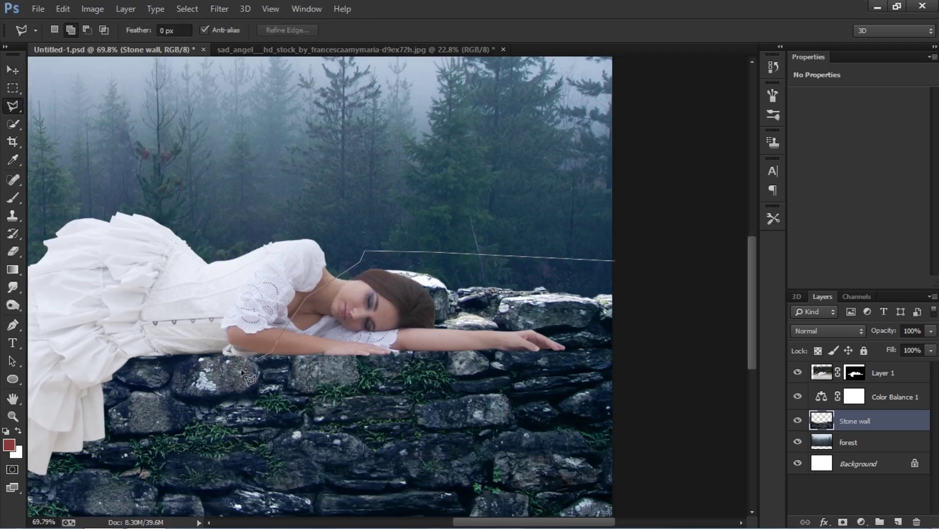
left_click(211, 420)
left_click(301, 441)
left_click(529, 419)
left_click(637, 419)
left_click(665, 403)
double_click(686, 296)
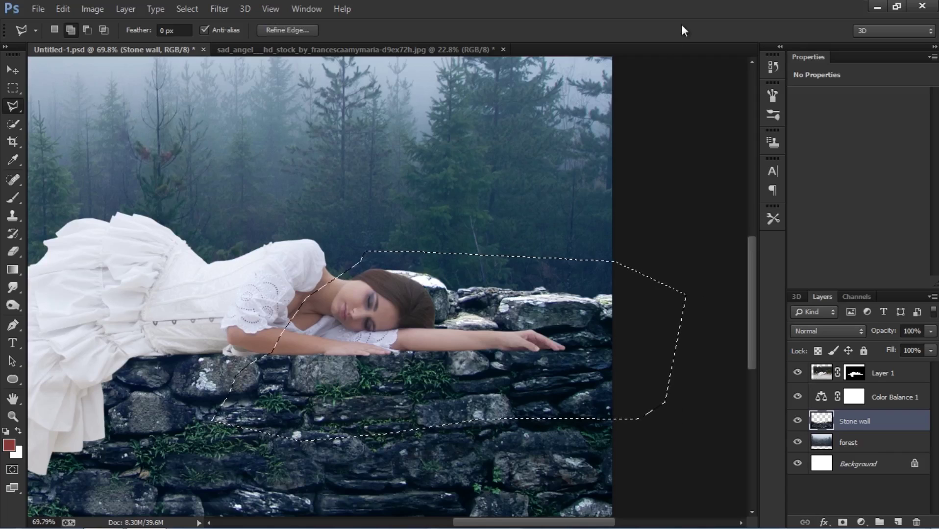
key("ctrl+j")
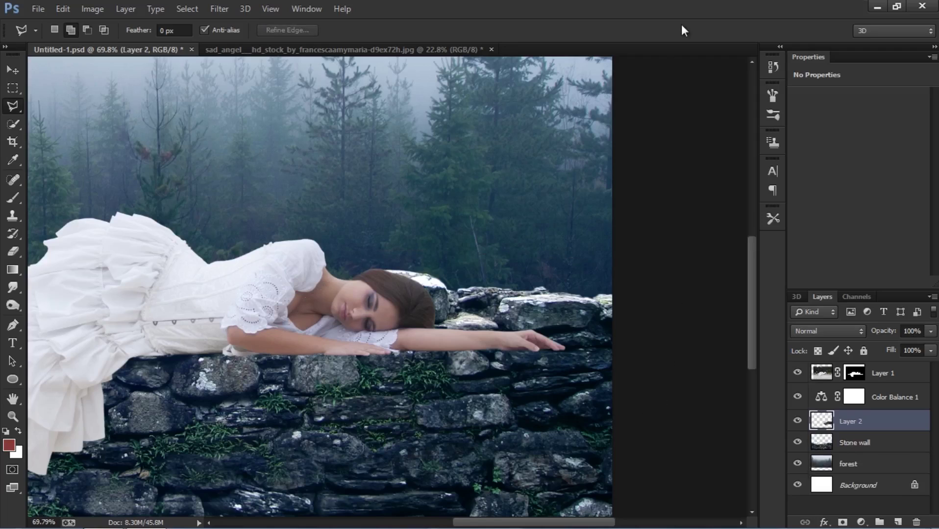
- Hide the copied stones and erase the Stone wall stones rising behind the woman's head and arm, enlarging the eraser to 80 px
left_click(796, 422)
left_click(841, 443)
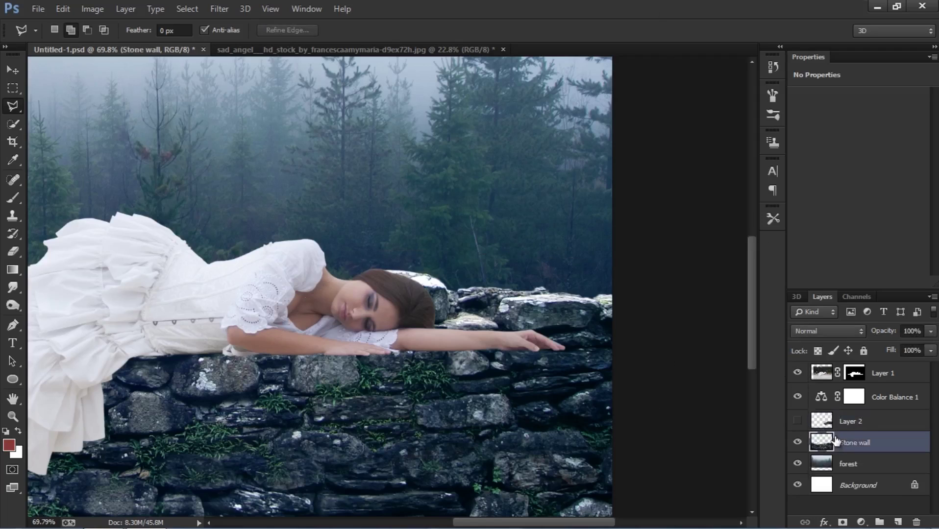
left_click(14, 252)
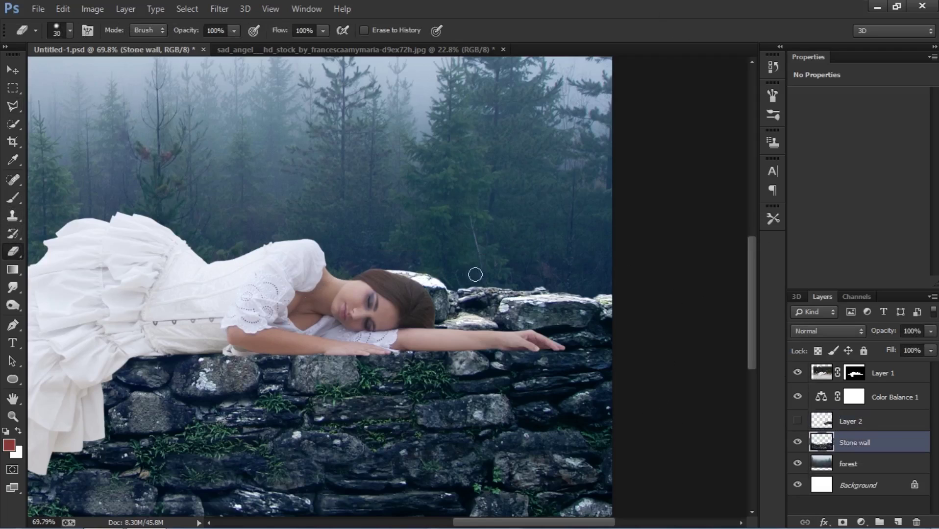
left_click_drag(414, 286, 427, 276)
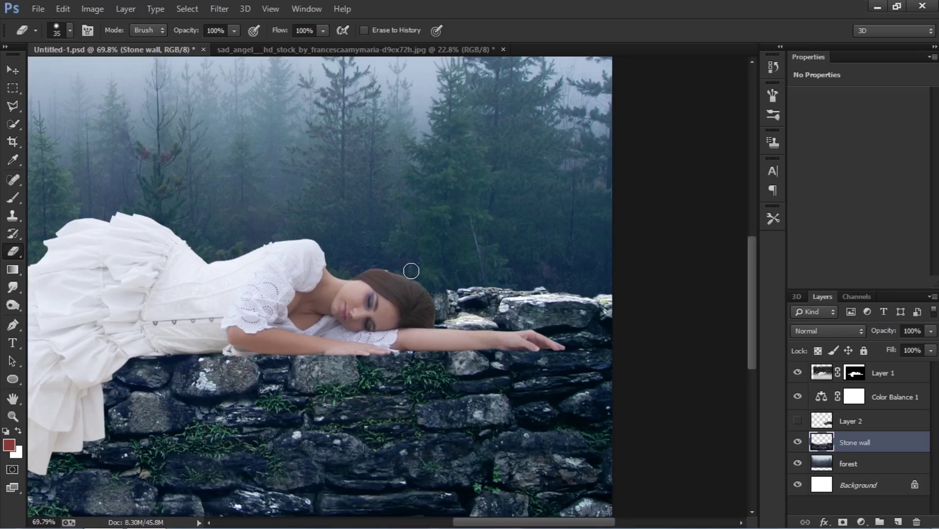
key("bracketright")
key("bracketright")
key("bracketright")
key("bracketright")
key("bracketright")
left_click_drag(442, 308, 447, 302)
mouse_move(525, 304)
left_mouse_down()
mouse_move(411, 310)
mouse_move(619, 308)
mouse_move(485, 332)
mouse_move(648, 329)
left_mouse_up()
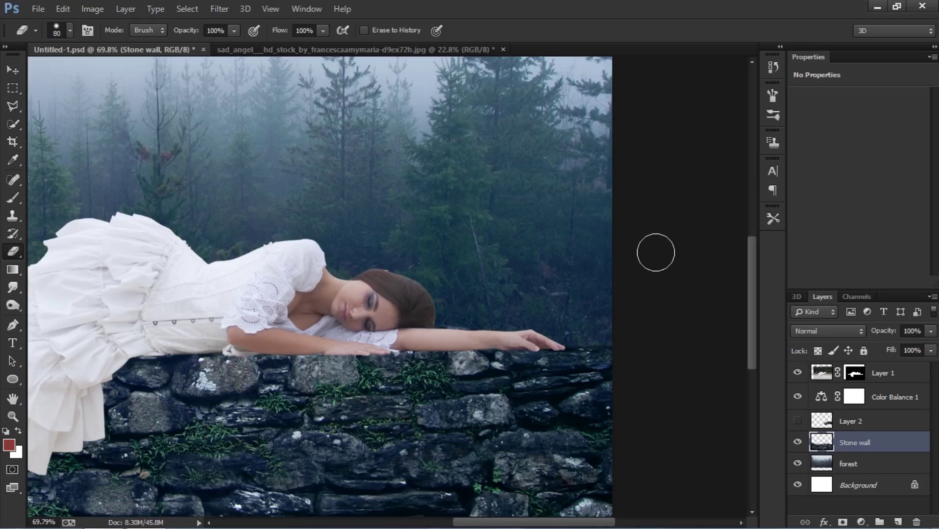
scroll(466, 343, "up", 4)
mouse_move(404, 329)
left_mouse_down()
mouse_move(351, 339)
mouse_move(529, 339)
mouse_move(552, 338)
left_mouse_up()
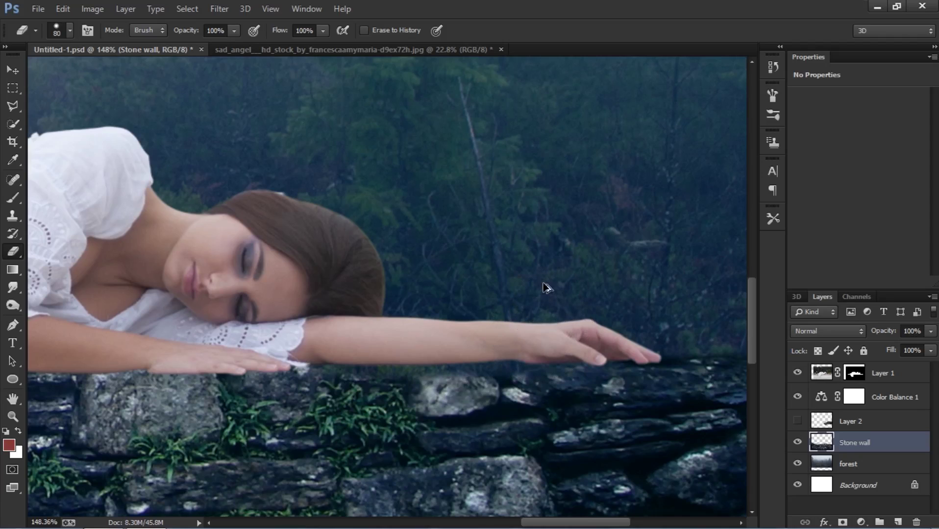
key("ctrl+z")
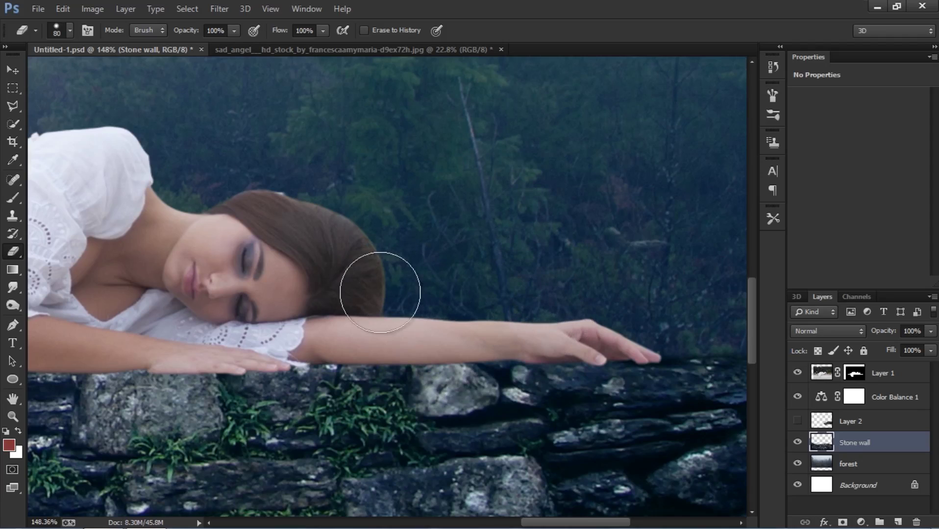
scroll(377, 267, "down", 4)
scroll(321, 280, "up", 3)
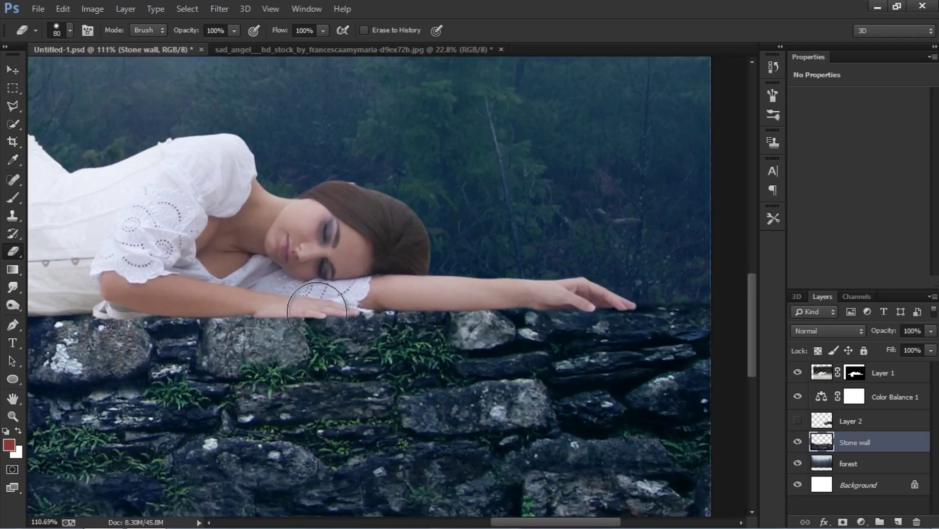
scroll(317, 312, "down", 2)
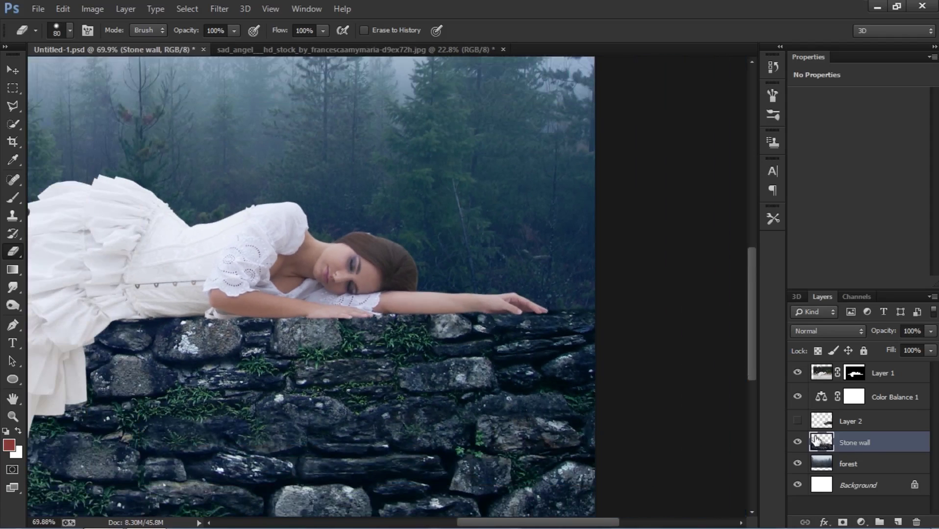
- Show Layer 2 again and move its stones down beneath the woman's outstretched hand to X 1917 px, Y 1137.50 px, applying the transformation
left_click(797, 420)
left_click(821, 421)
key("ctrl+t")
left_click_drag(519, 312, 472, 363)
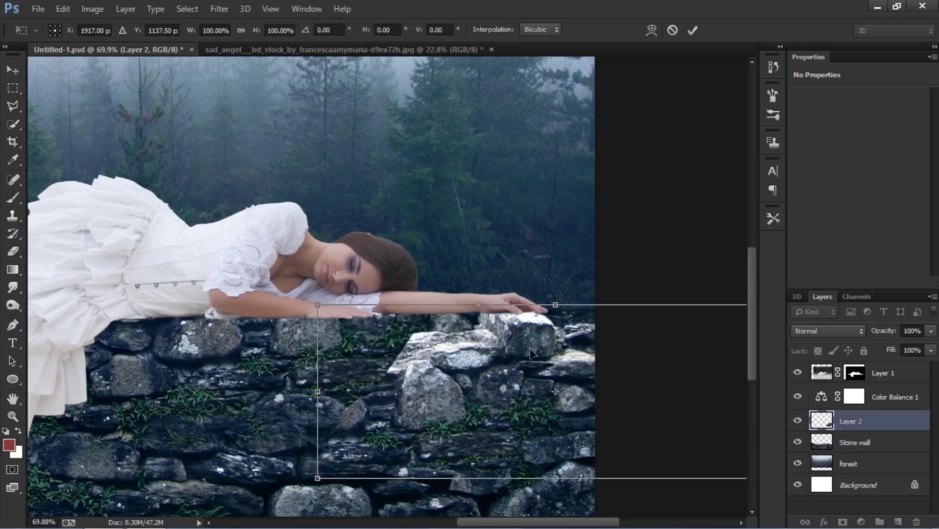
left_click(692, 31)
- Erase the surplus stones of Layer 2 with a soft eraser enlarged to 150 px, keeping the raised stone beneath the woman's hand
key("e")
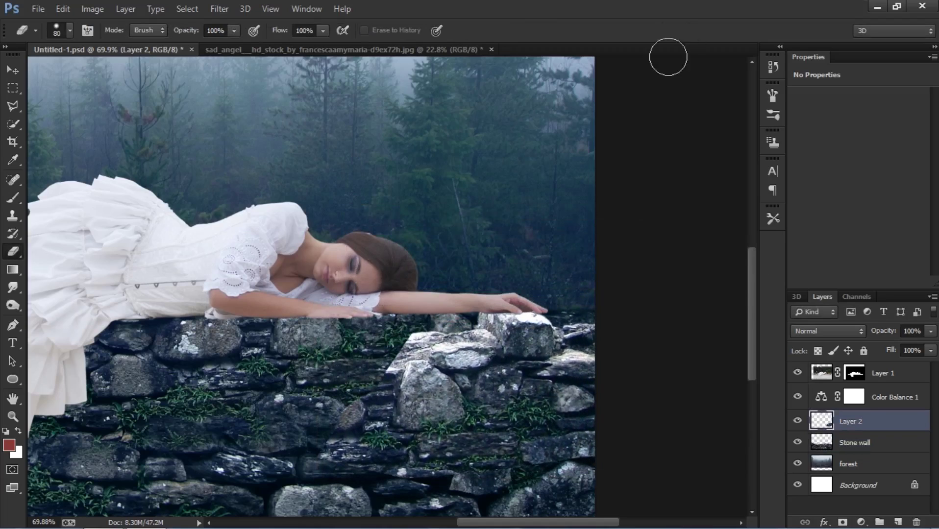
mouse_move(459, 339)
left_mouse_down()
mouse_move(426, 335)
mouse_move(378, 378)
left_mouse_up()
right_click(387, 360)
double_click(454, 435)
left_click_drag(454, 435, 425, 397)
key("bracketright")
key("bracketright")
key("bracketright")
key("bracketright")
key("ctrl+alt+z")
key("ctrl+alt+z")
key("ctrl+alt+z")
key("ctrl+alt+z")
key("ctrl+shift+z")
key("ctrl+shift+z")
mouse_move(424, 324)
left_mouse_down()
mouse_move(346, 368)
mouse_move(622, 469)
mouse_move(658, 422)
left_mouse_up()
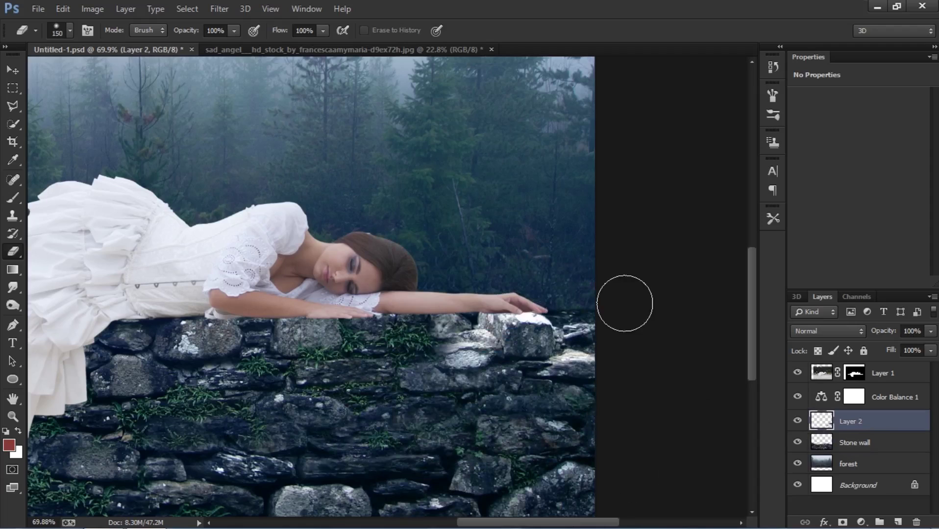
left_click(797, 422)
left_click(797, 422)
left_click(833, 443)
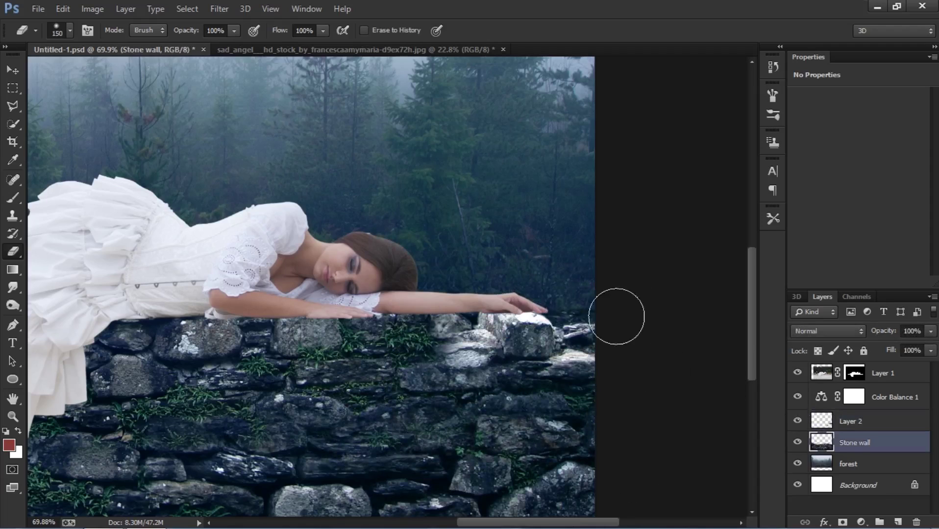
left_click(827, 427)
left_click(861, 523)
left_click(808, 298)
mouse_move(825, 233)
left_mouse_down()
mouse_move(832, 240)
mouse_move(824, 234)
left_mouse_up()
left_click(833, 283)
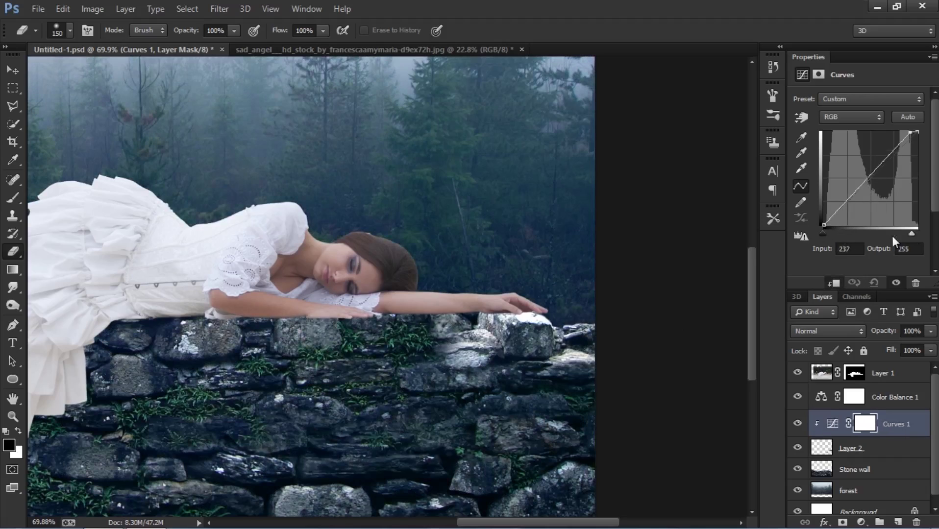
left_click_drag(898, 151, 885, 184)
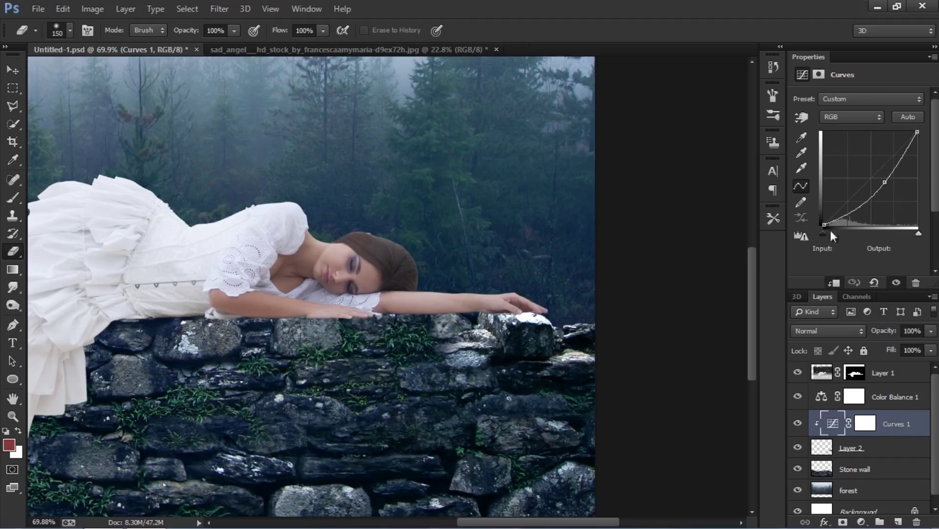
left_click(903, 431)
right_click(903, 432)
left_click(647, 174)
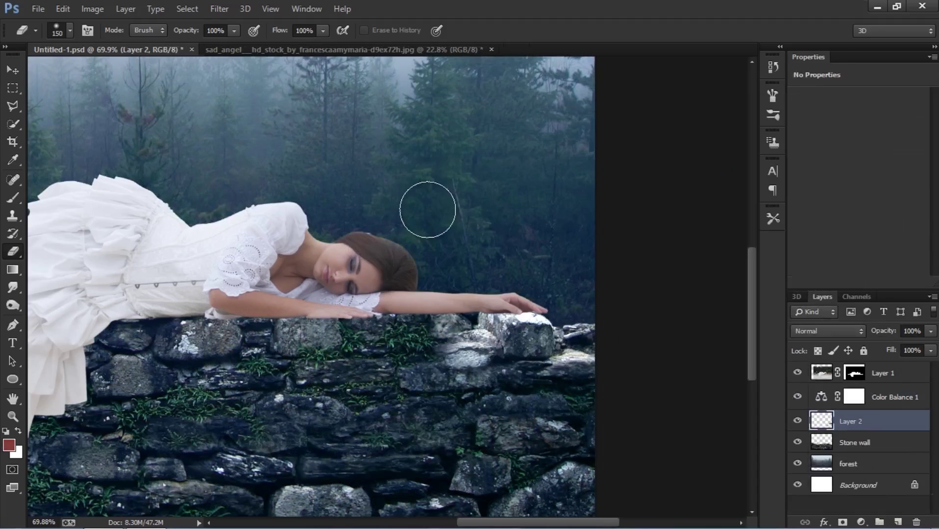
- Darken the bright stones of Layer 2 beneath the hand with a 200 px Burn brush on Midtones at 50% exposure
key("o")
key("bracketright")
key("bracketright")
key("bracketright")
key("bracketright")
key("bracketright")
key("bracketright")
key("bracketright")
key("bracketright")
key("bracketright")
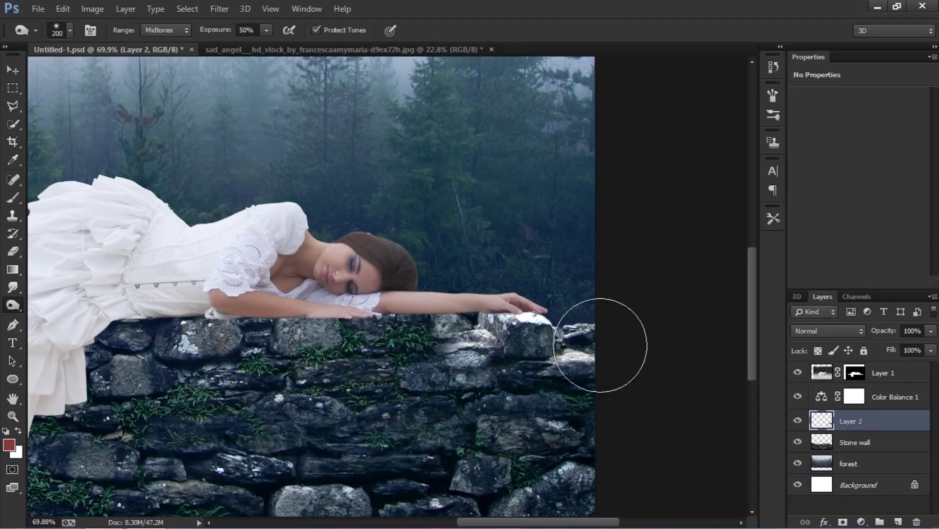
key("ctrl+0")
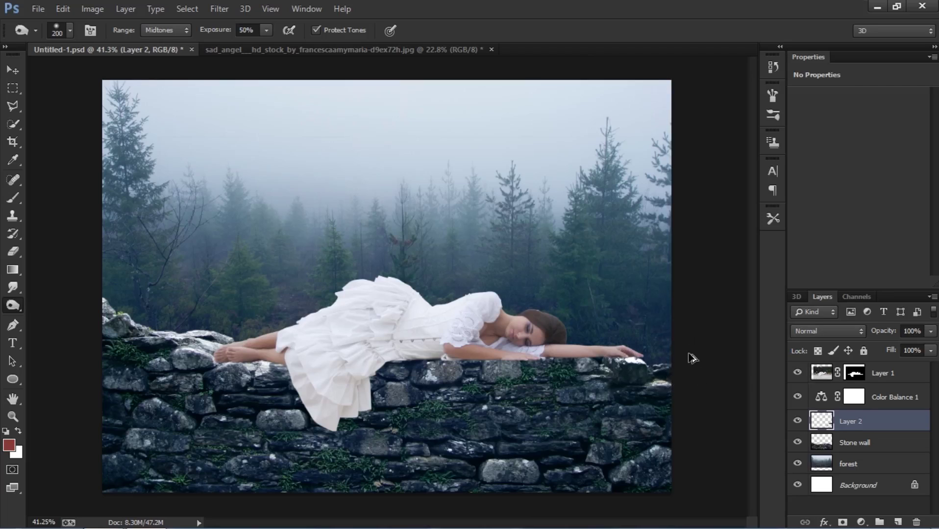
- Examine how the stone patch beneath the hand blends into the wall, up close and with Layer 2 hidden and shown
left_click(798, 422)
scroll(612, 434, "up", 1)
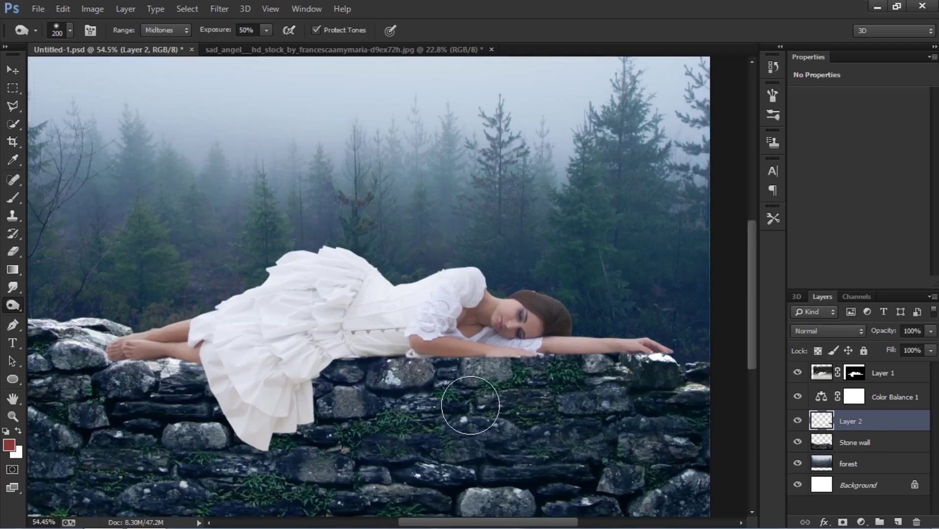
key("e")
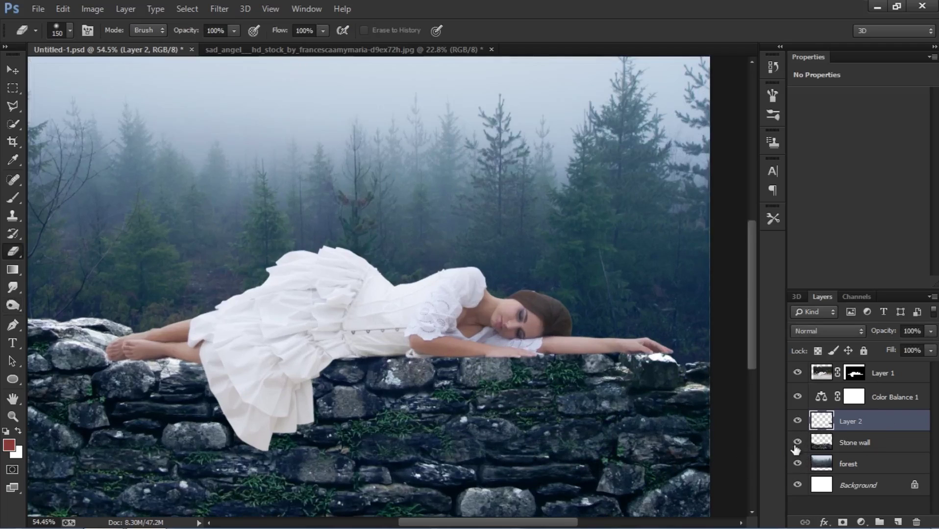
scroll(629, 384, "up", 2)
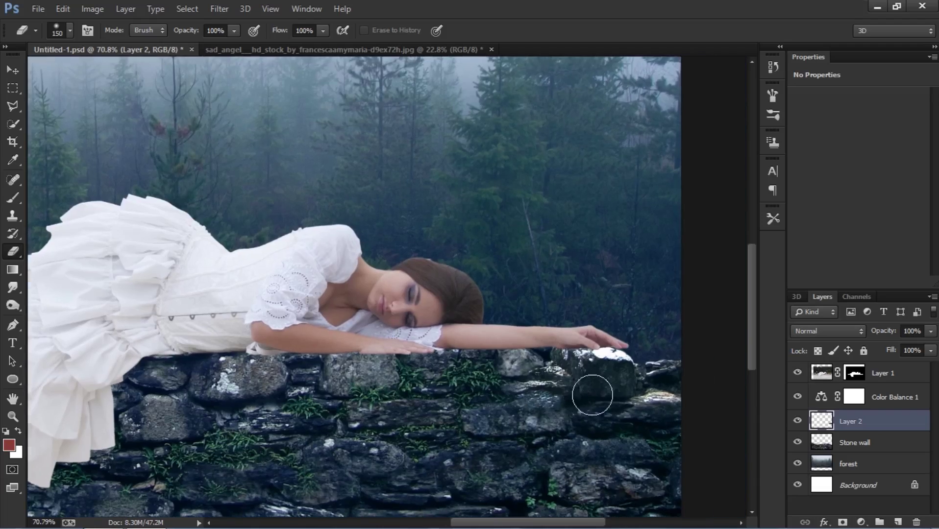
scroll(593, 390, "down", 3)
scroll(600, 391, "down", 1)
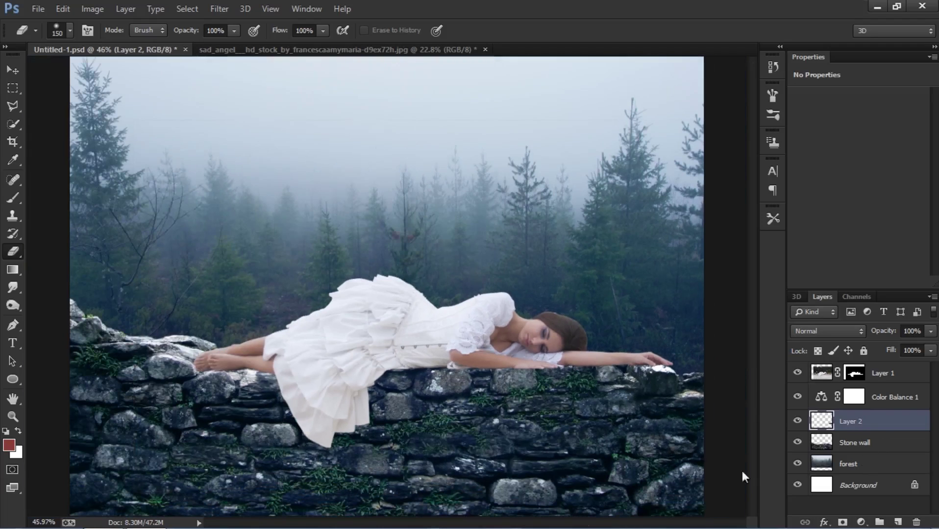
left_click(862, 444)
left_click(839, 424)
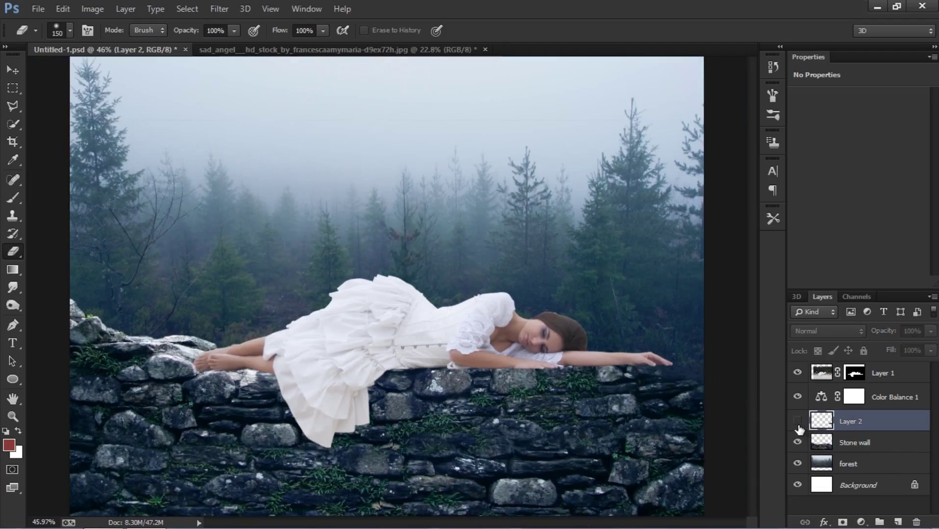
- Create an empty layer directly beneath the woman's layer and ready the Brush tool with the default black foreground colour
left_click(888, 380)
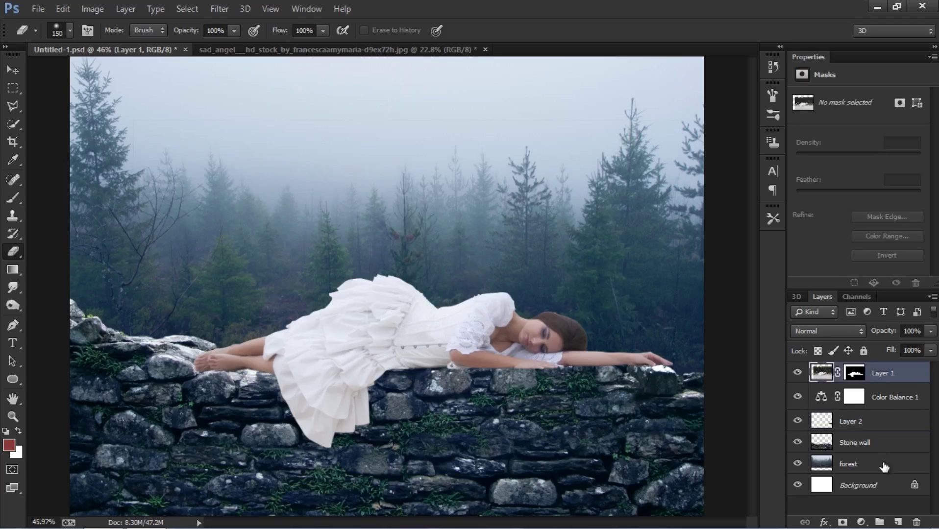
left_click(896, 522, "ctrl")
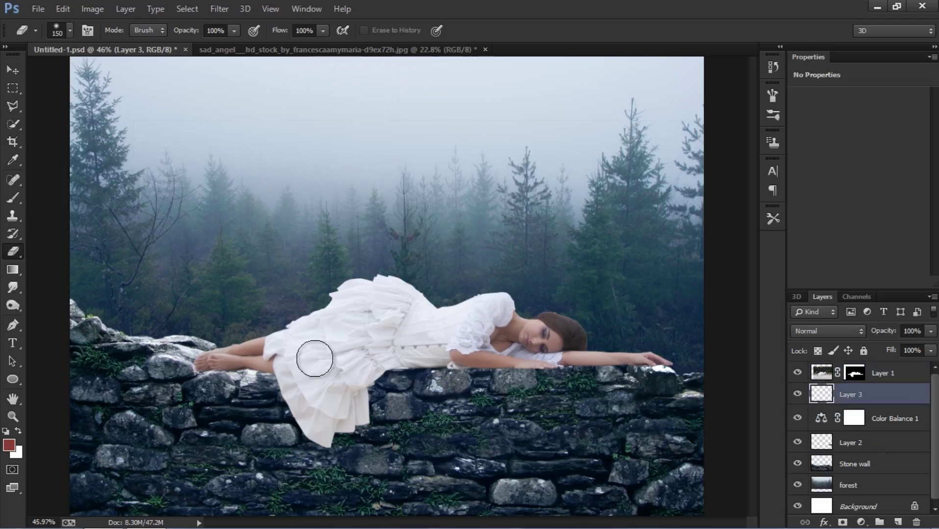
left_click(13, 198)
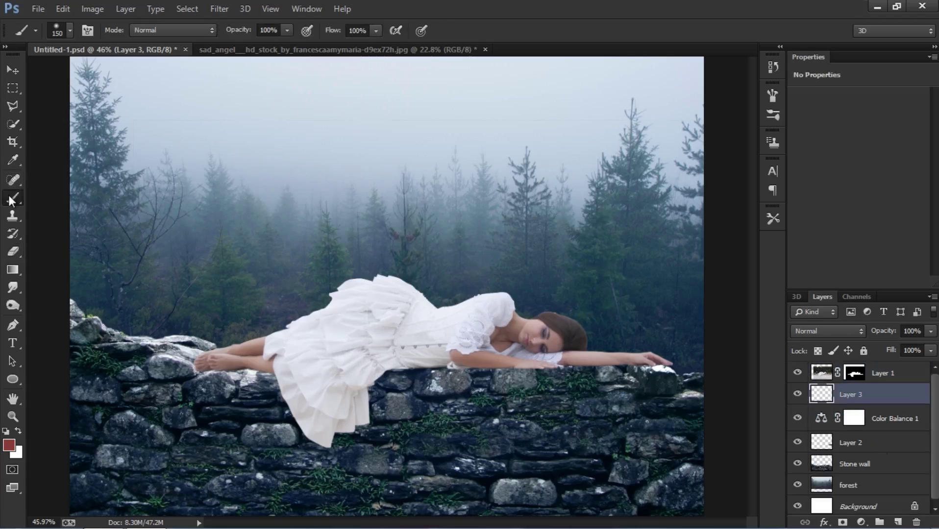
key("d")
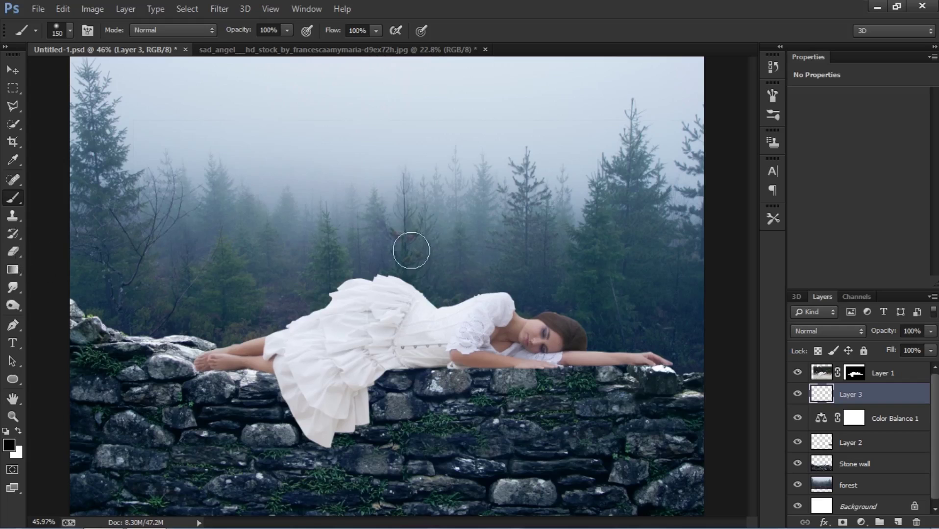
- Paint a soft black contact shadow on the stones along the underside of the woman's torso and arms with an 80 px brush
scroll(434, 342, "up", 5)
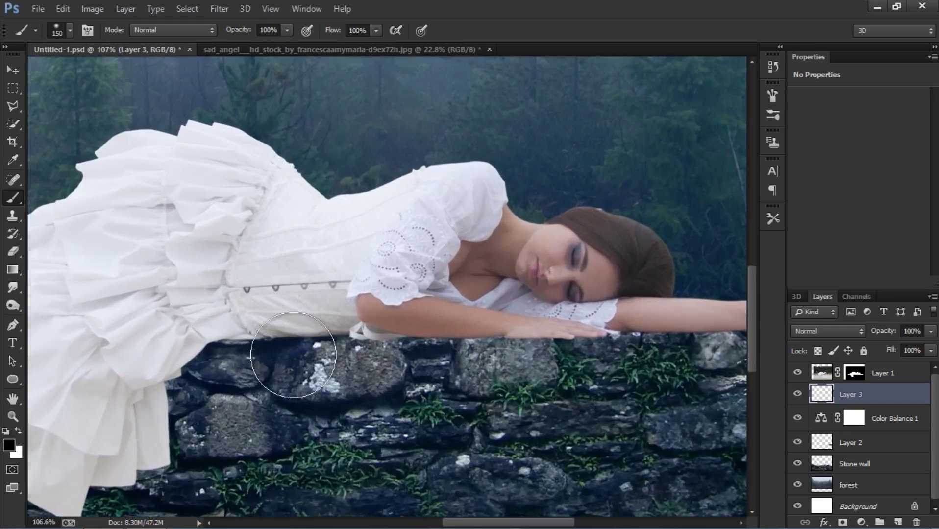
key("bracketleft")
key("bracketleft")
key("bracketleft")
key("bracketleft")
mouse_move(216, 328)
left_mouse_down()
mouse_move(412, 316)
mouse_move(637, 325)
mouse_move(458, 336)
mouse_move(545, 321)
mouse_move(713, 327)
mouse_move(671, 338)
left_mouse_up()
mouse_move(523, 339)
left_mouse_down()
mouse_move(319, 363)
mouse_move(525, 351)
left_mouse_up()
- Paint a soft black shadow on the wall along the hanging hem of the dress with a 50 px brush
scroll(353, 373, "up", 4)
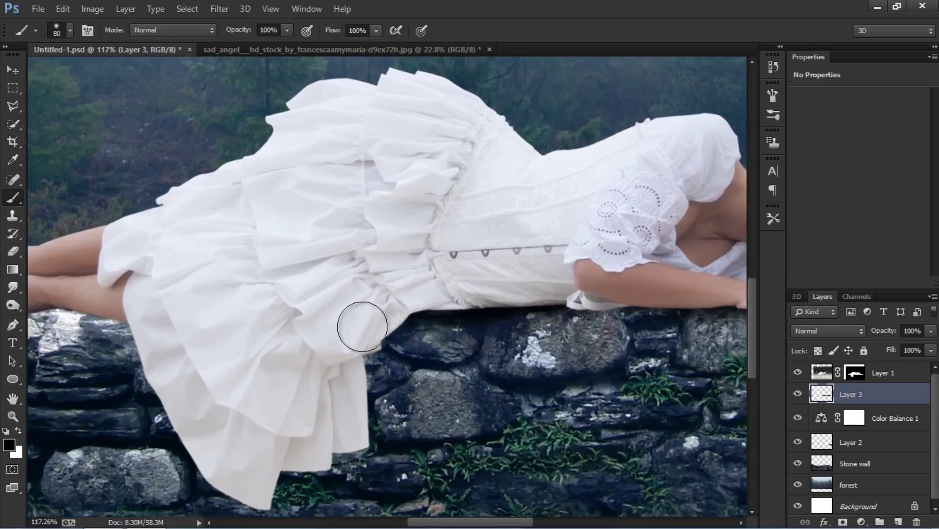
key("bracketleft")
key("bracketleft")
key("bracketleft")
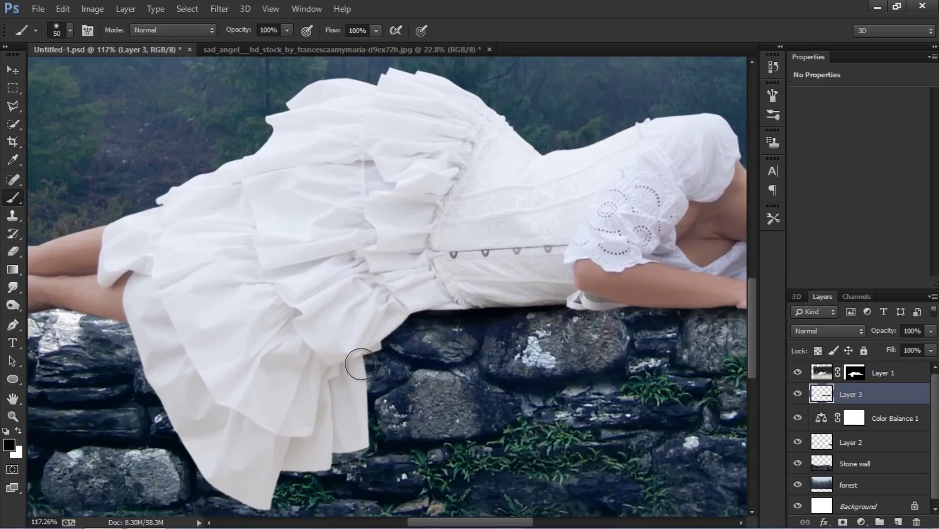
left_click_drag(355, 441, 269, 468)
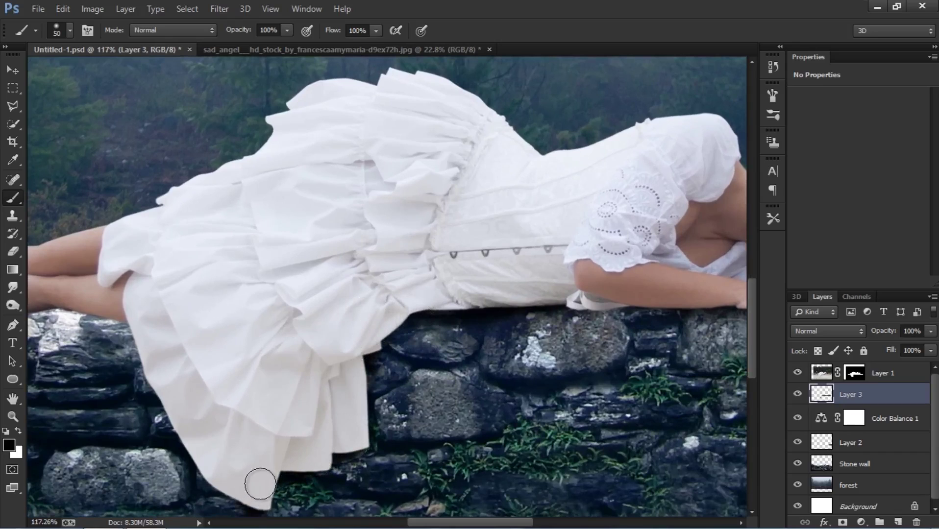
left_click_drag(300, 446, 349, 412)
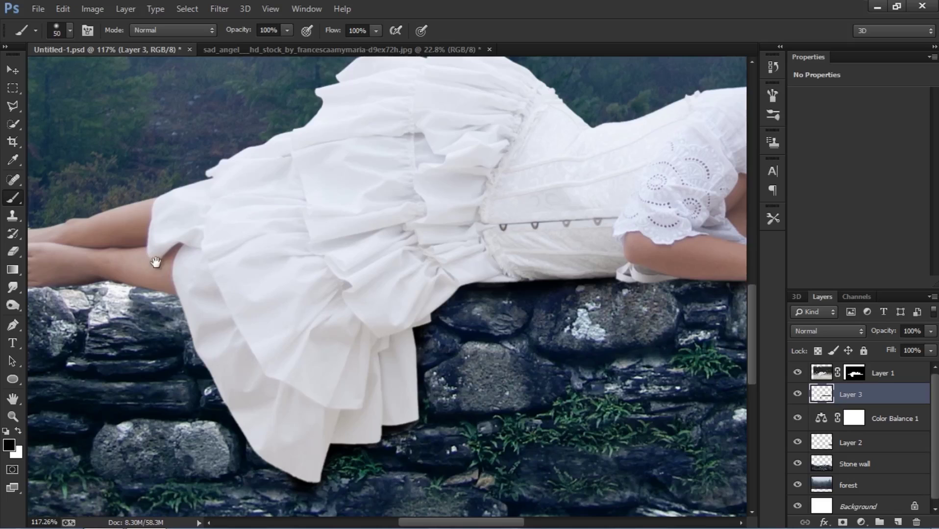
- Paint a soft black contact shadow on the stones beneath the woman's legs and feet with the 50 px brush
left_click_drag(162, 271, 281, 335)
left_click_drag(204, 310, 295, 327)
mouse_move(204, 313)
left_mouse_down()
mouse_move(89, 325)
mouse_move(110, 326)
left_mouse_up()
scroll(172, 325, "down", 5)
scroll(196, 330, "down", 3)
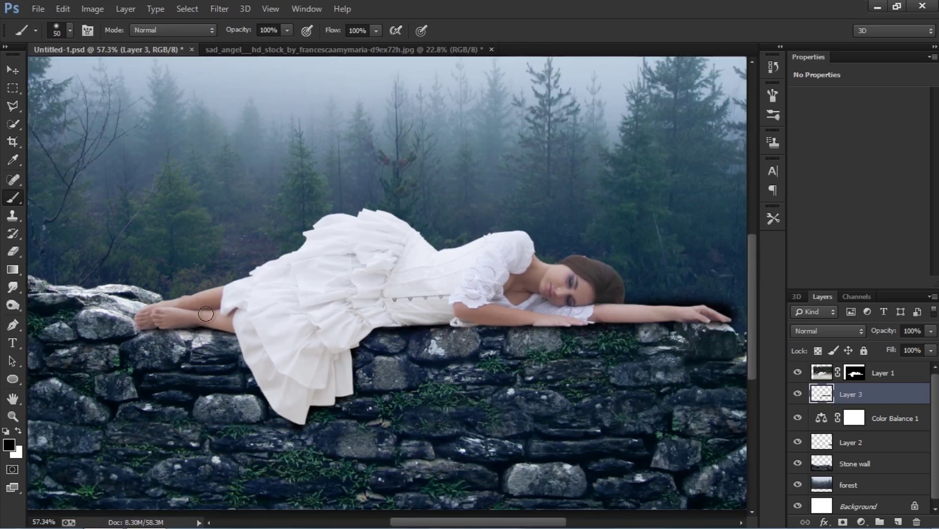
scroll(206, 314, "down", 3)
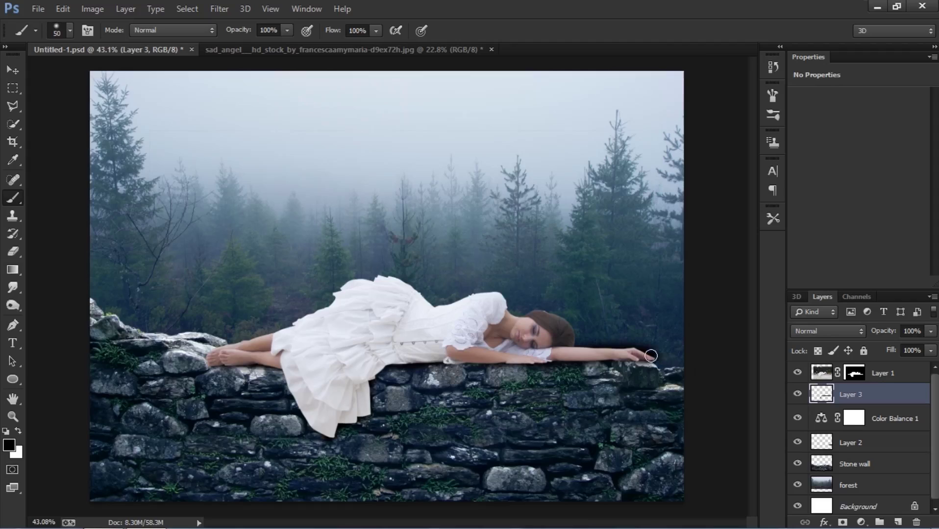
- Erase the black shadow spilling over the forest above the outstretched arm and hand with a 60 px Eraser
scroll(652, 356, "up", 4)
key("bracketright")
key("bracketright")
key("bracketright")
key("bracketright")
key("bracketright")
key("bracketright")
key("bracketright")
key("e")
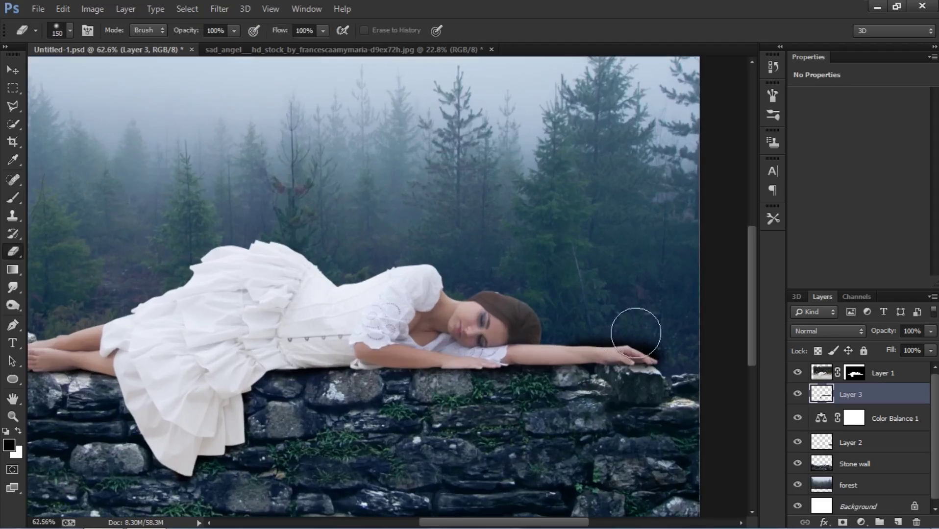
key("ctrl+z")
key("bracketleft")
key("bracketleft")
key("bracketleft")
key("bracketleft")
key("bracketleft")
key("bracketleft")
mouse_move(554, 342)
left_mouse_down()
mouse_move(653, 341)
mouse_move(646, 344)
mouse_move(702, 364)
left_mouse_up()
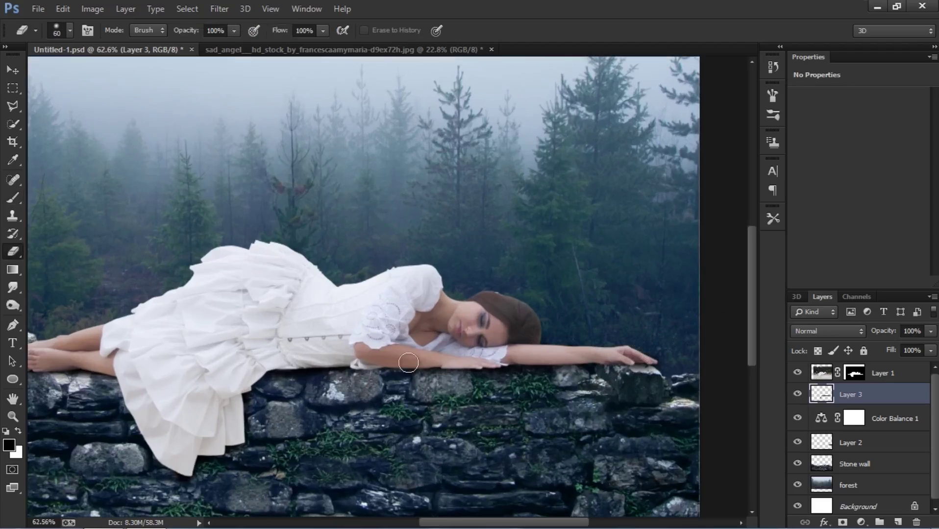
- Reduce the fill of the shadow layer, Layer 3, trying 70% before settling on 85%
left_click(912, 350)
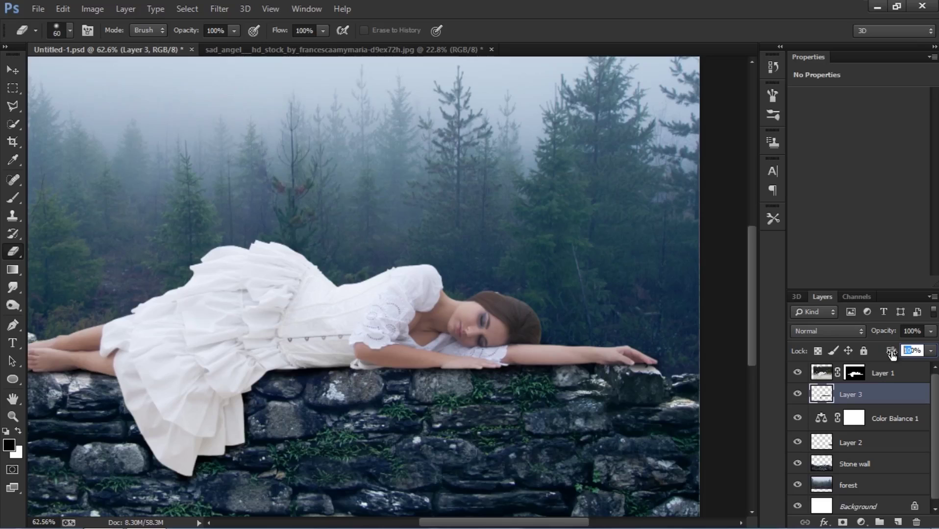
type("70")
key("Return")
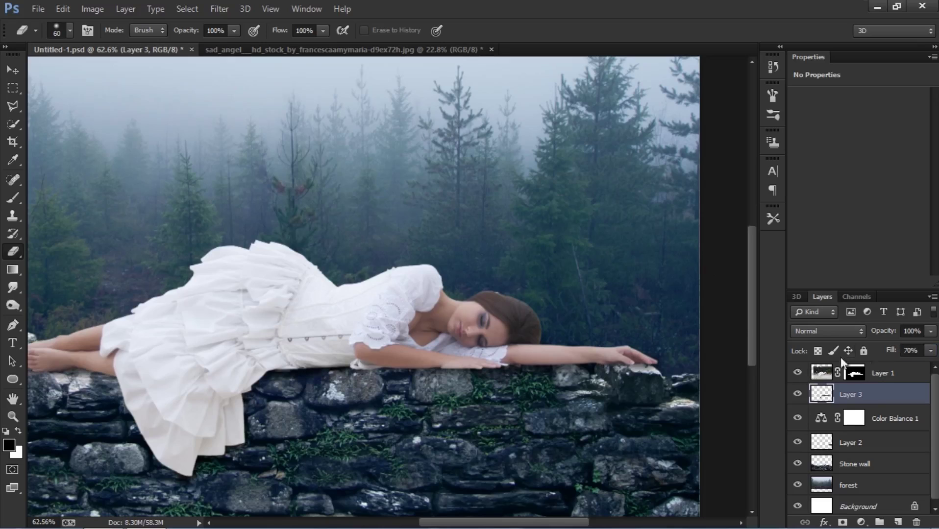
left_click(912, 350)
type("85")
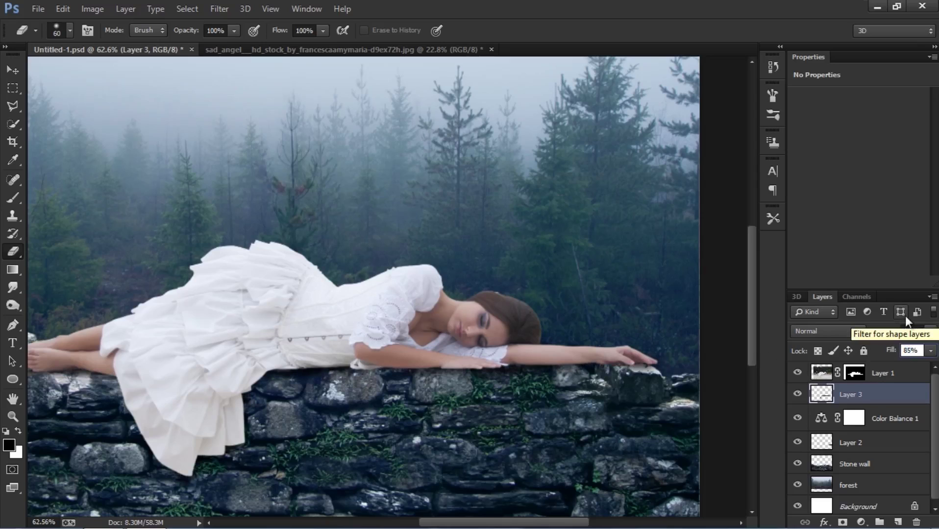
key("Return")
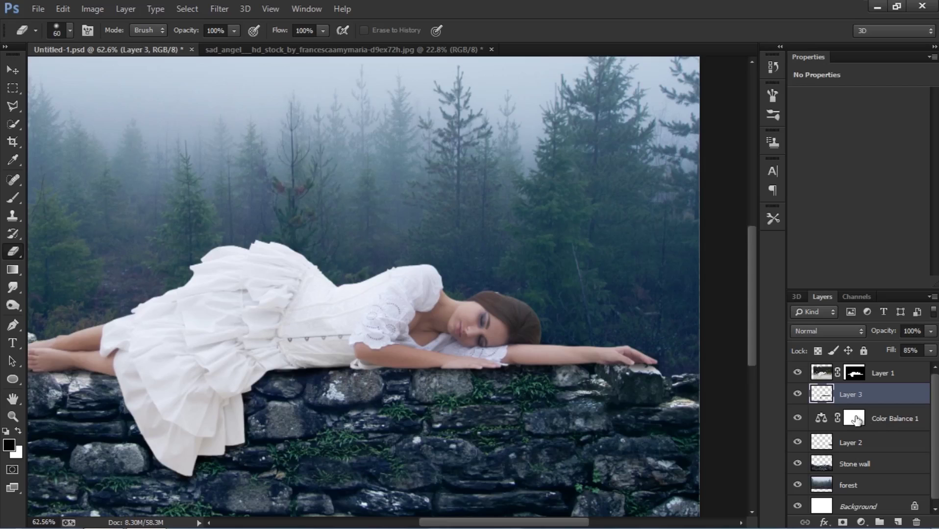
left_click_drag(505, 381, 568, 350)
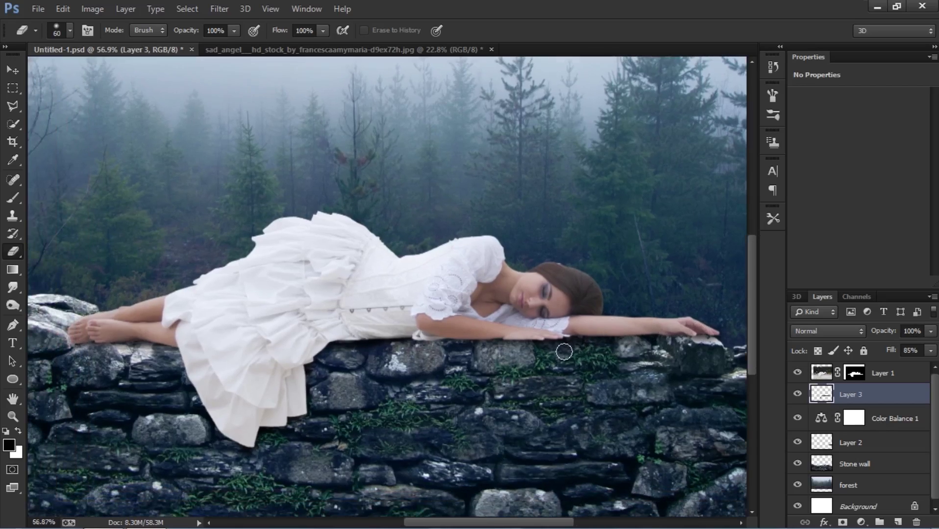
scroll(564, 351, "down", 2)
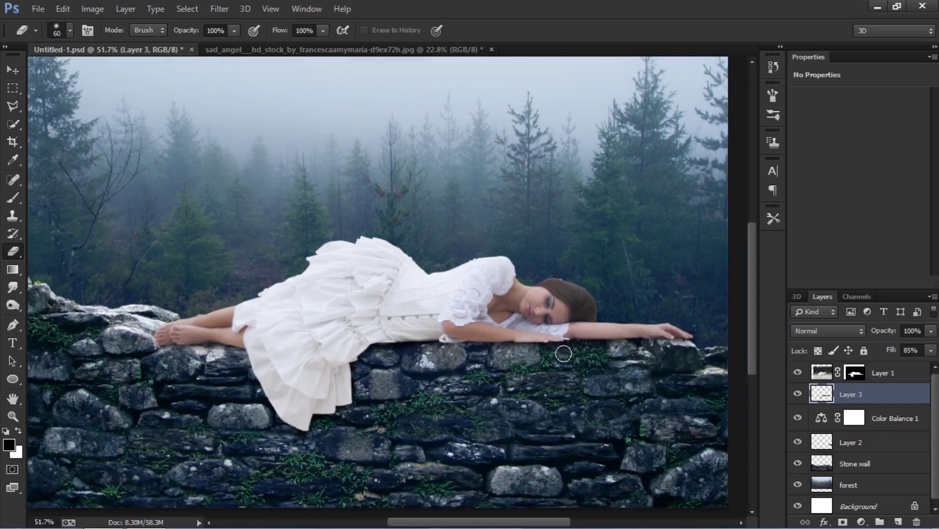
scroll(530, 349, "down", 1)
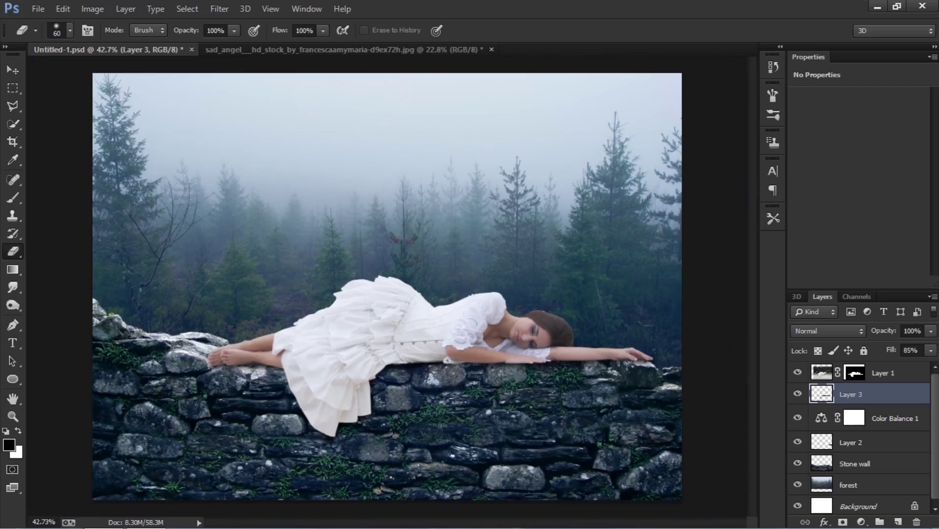
- Group the woman's layer with its shadow layer and name the group "WOman"
left_click(894, 375)
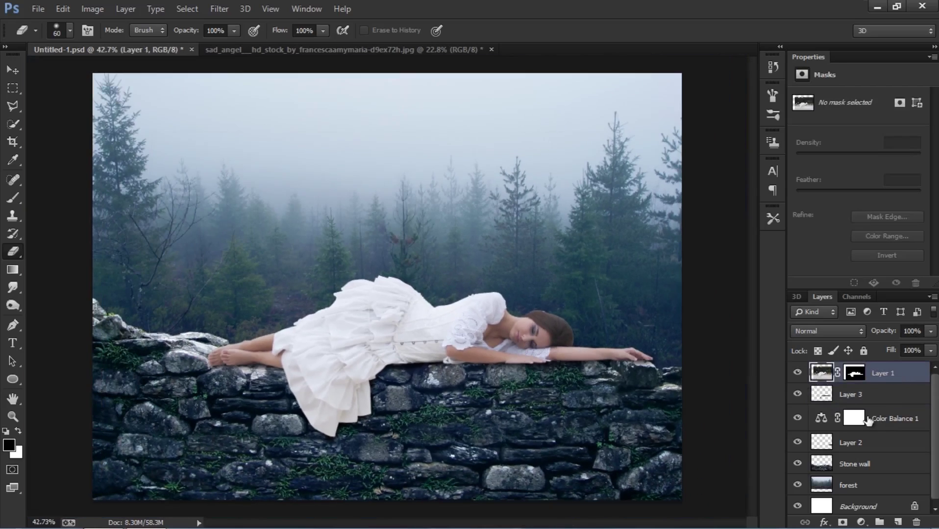
left_click(873, 394, "shift")
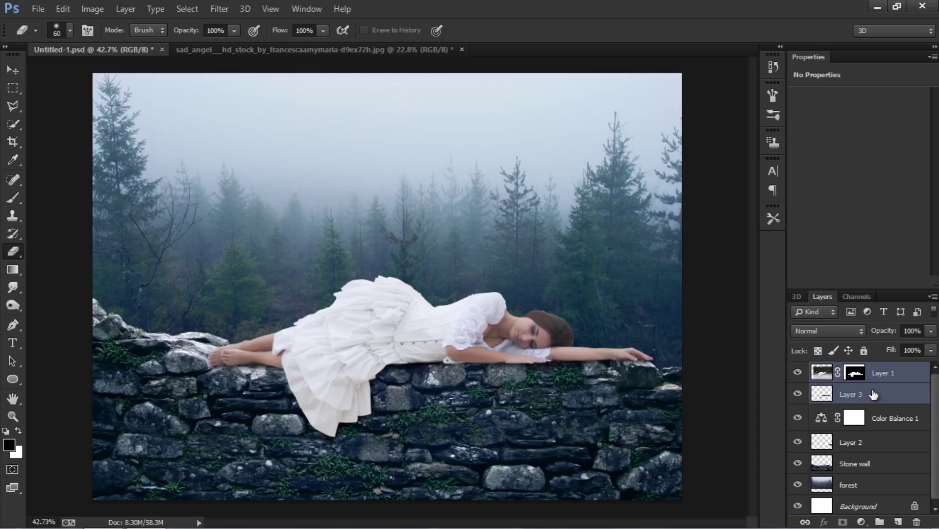
key("ctrl+g")
double_click(852, 370)
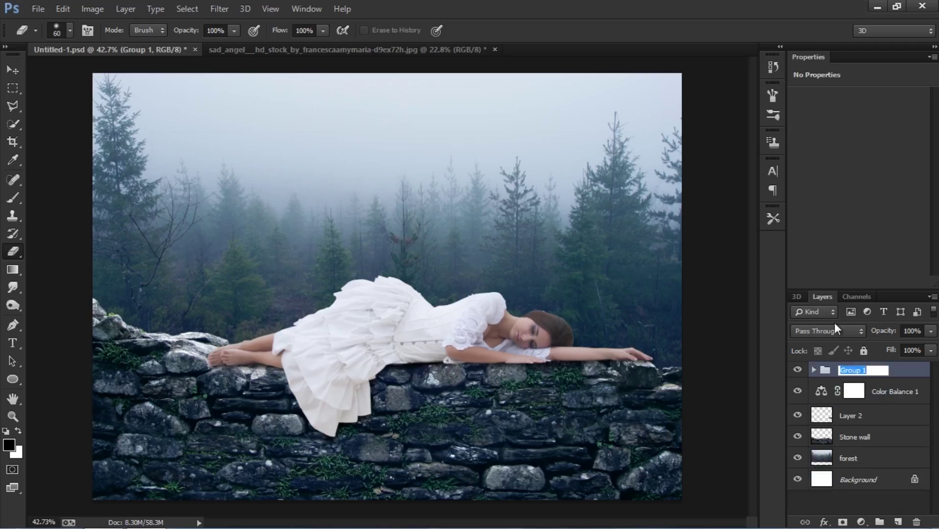
type("WOman")
left_click(908, 441)
- Move the WOman group beneath the Color Balance 1 adjustment and merge the group into a single layer
left_click_drag(879, 385, 876, 416)
left_click(798, 398)
left_click(798, 398)
right_click(875, 400)
left_click(786, 392)
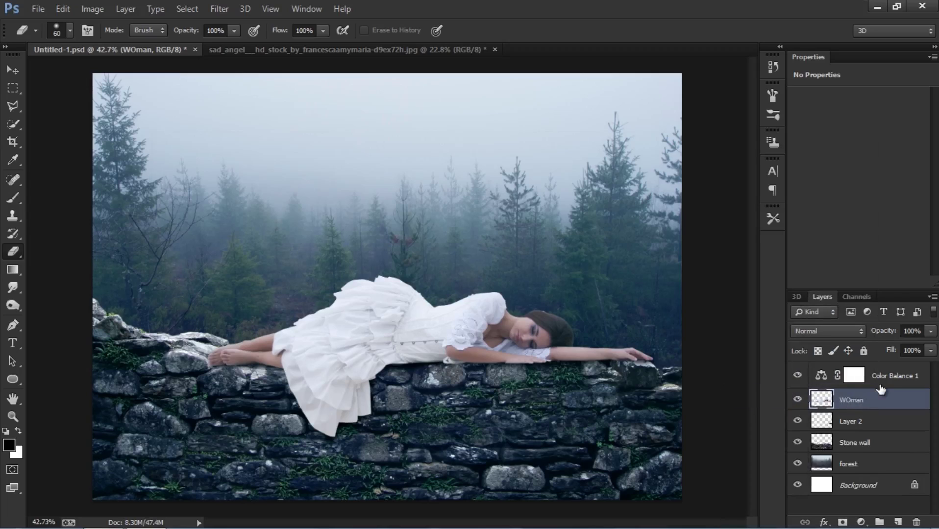
- Apply a Color Balance to the WOman layer's midtones with levels -3, +5 and +44
key("ctrl+b")
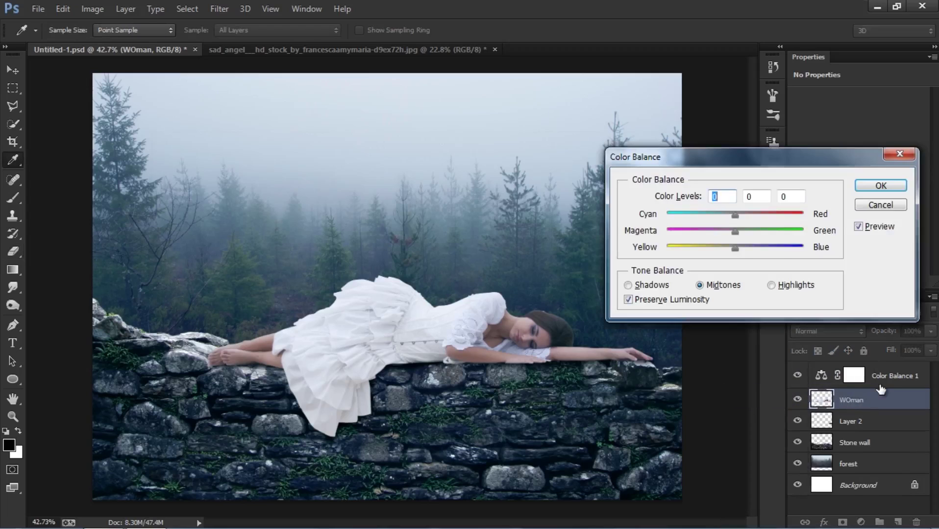
left_click_drag(718, 215, 763, 248)
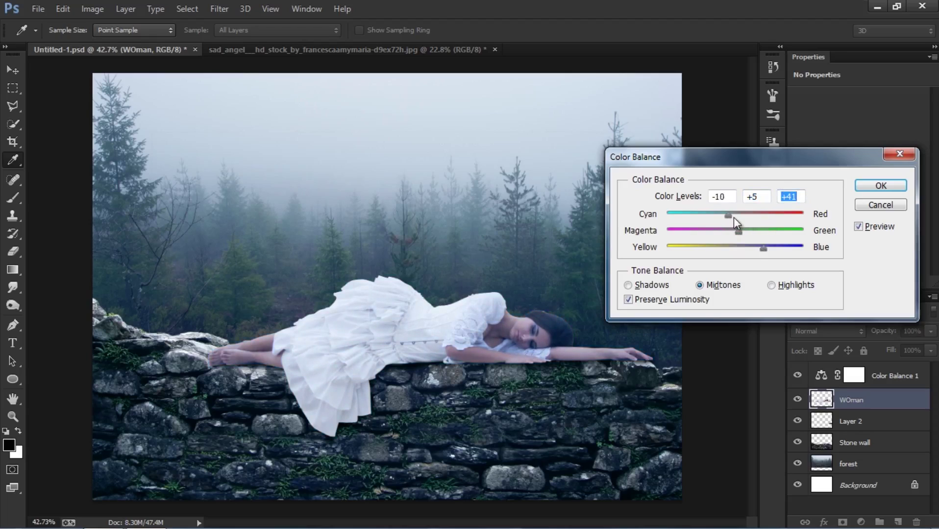
left_click_drag(734, 217, 768, 249)
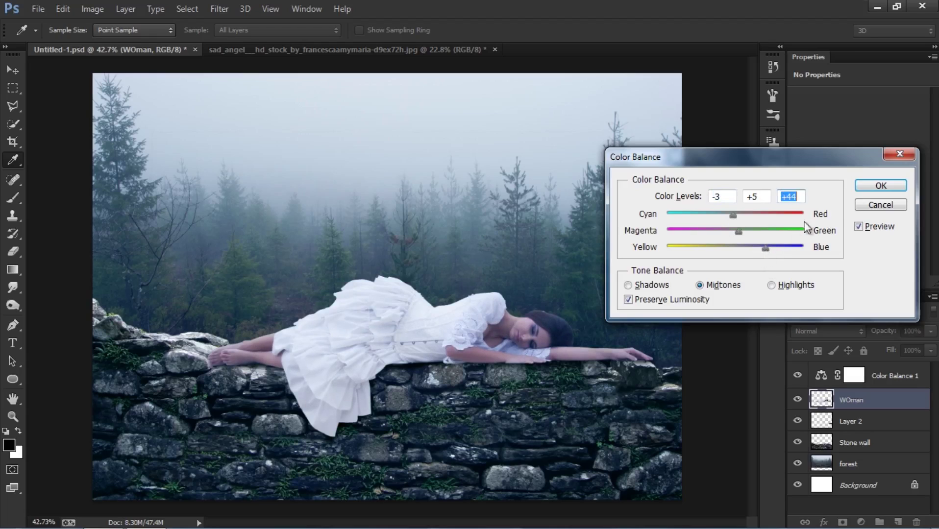
key("e")
left_click(854, 188)
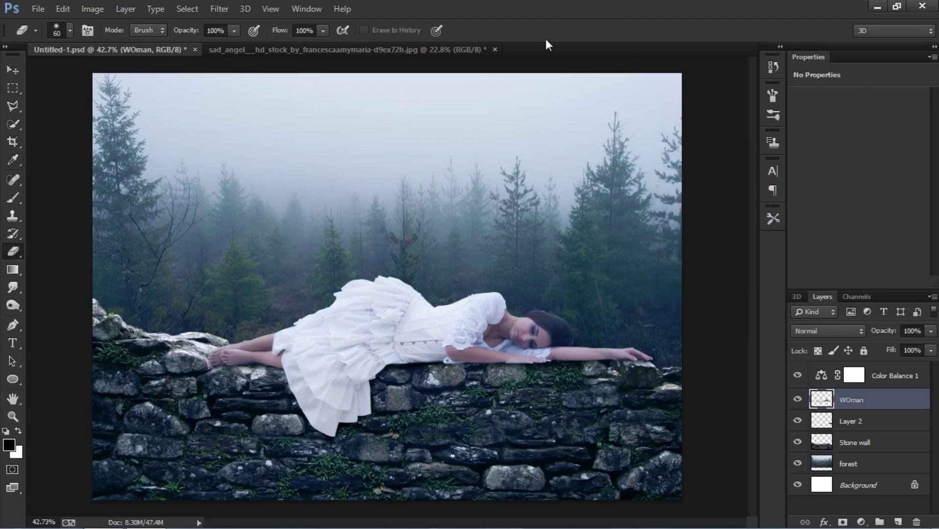
- Set up a Lens Blur on the forest layer with radius 40, specular highlight brightness 7 and threshold 238
scroll(610, 330, "up", 2)
scroll(589, 341, "down", 3)
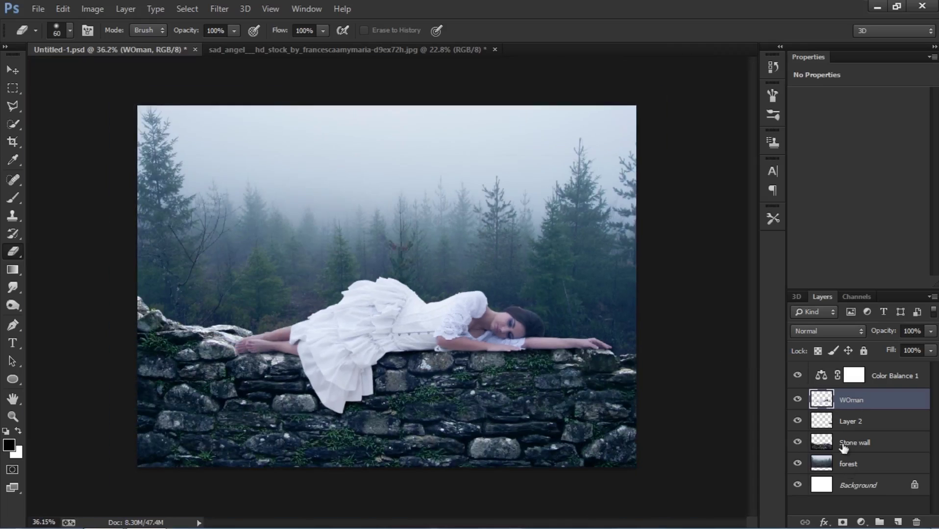
left_click(850, 464)
scroll(512, 344, "up", 3)
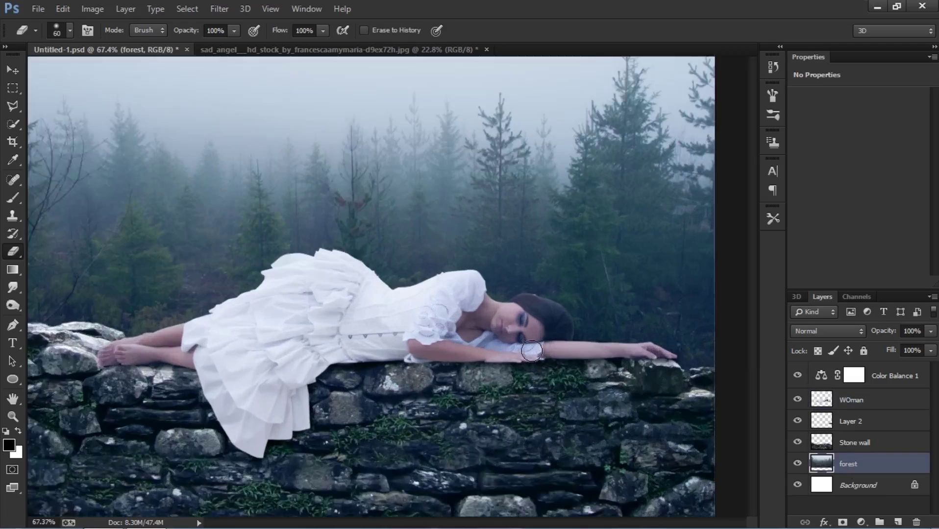
left_click(219, 9)
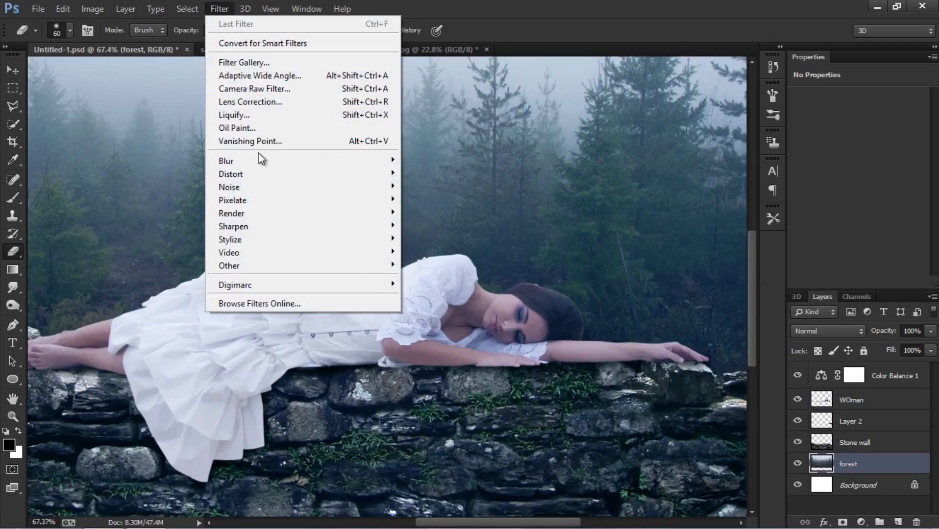
mouse_move(247, 162)
left_click(165, 270)
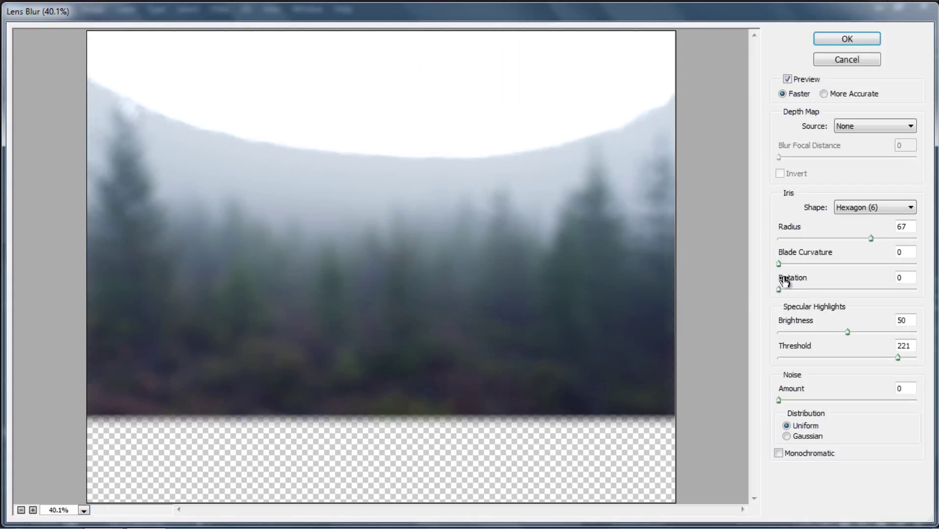
left_click_drag(869, 239, 830, 247)
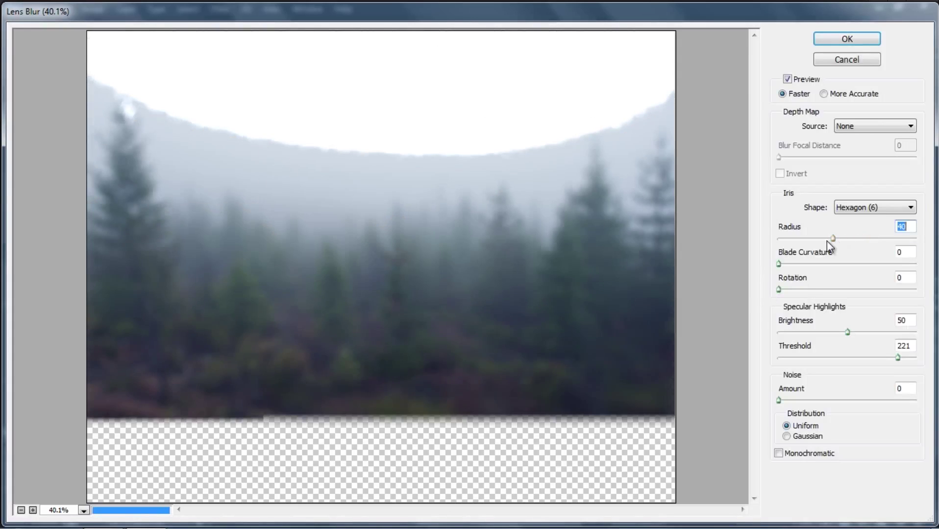
left_click_drag(848, 332, 793, 335)
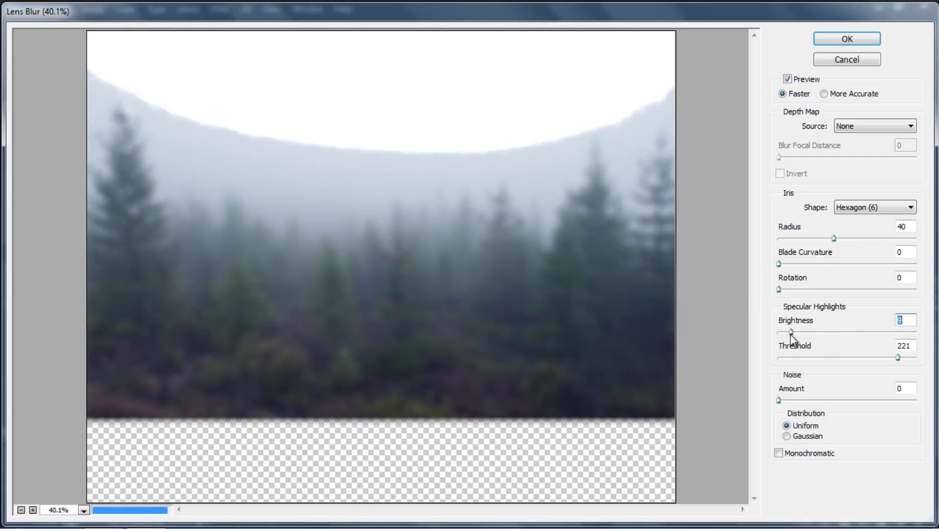
left_click_drag(899, 358, 908, 360)
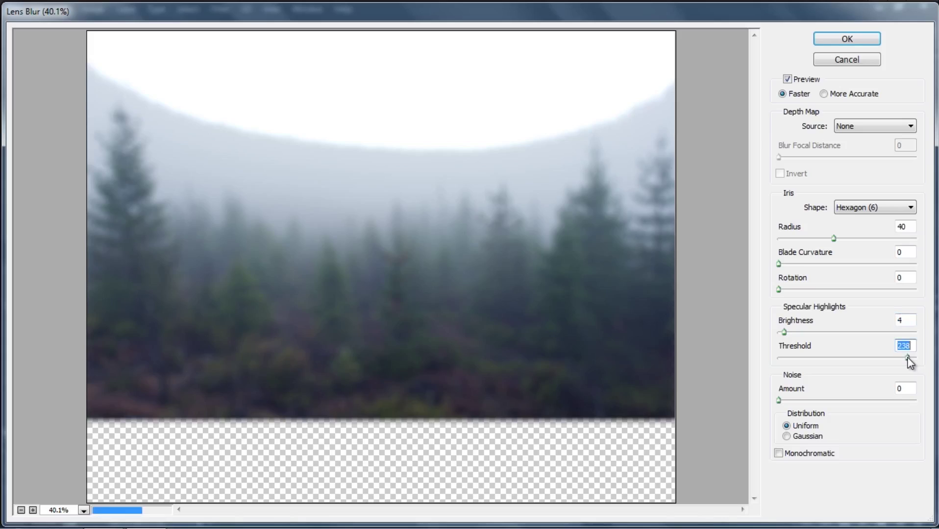
left_click_drag(785, 332, 789, 333)
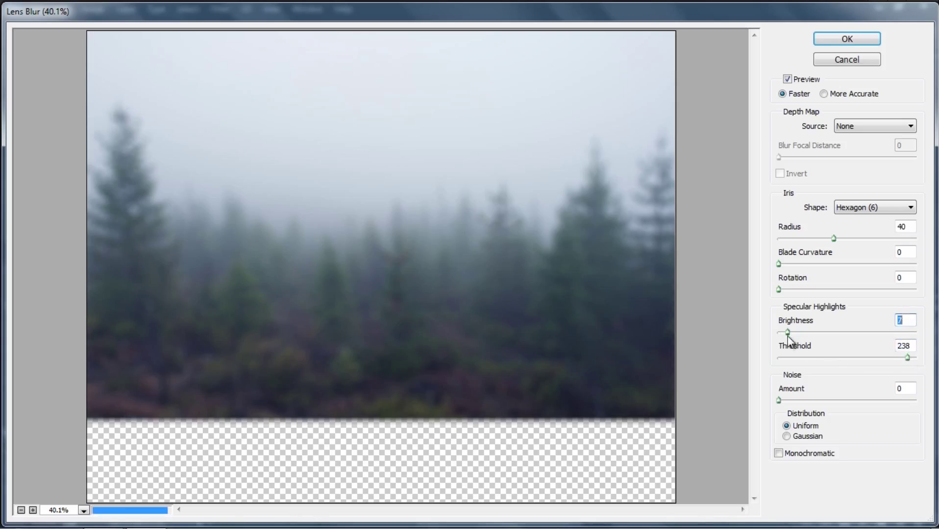
- Adjust the Lens Blur radius, comparing 33 and 20, then set it to 30 and apply the filter
mouse_move(834, 239)
left_mouse_down()
mouse_move(843, 238)
mouse_move(824, 239)
left_mouse_up()
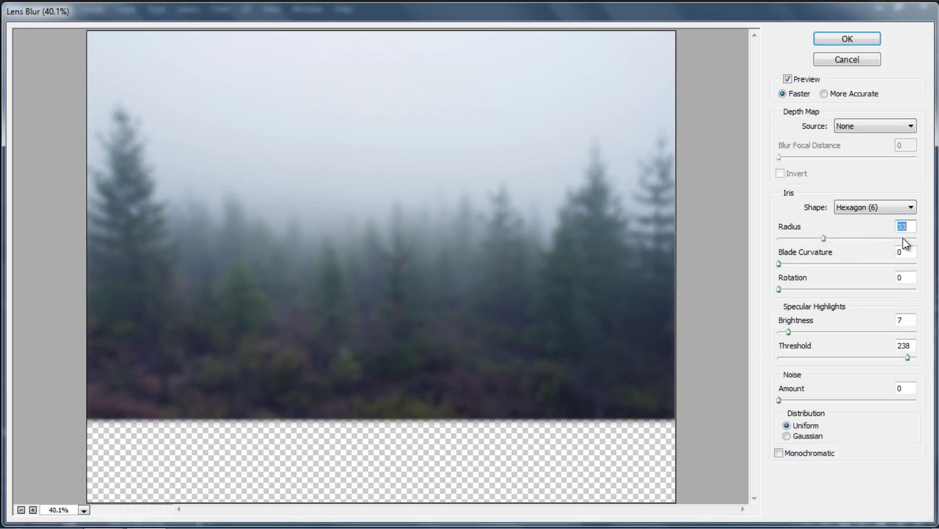
type("20")
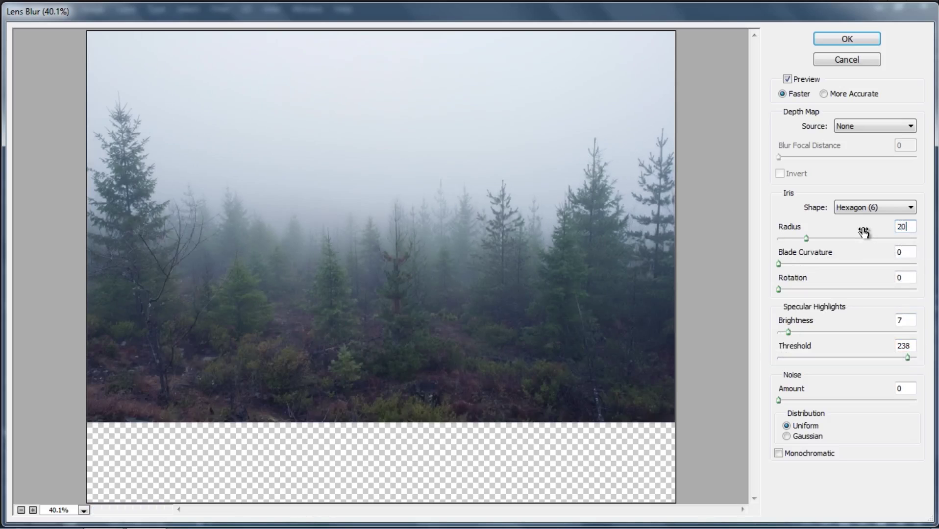
double_click(911, 228)
type("30")
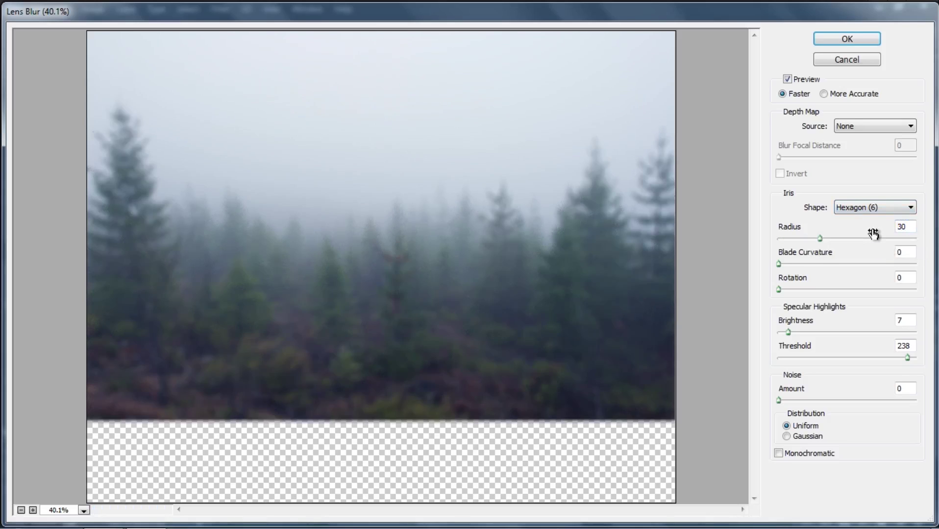
left_click(871, 38)
scroll(438, 275, "down", 1)
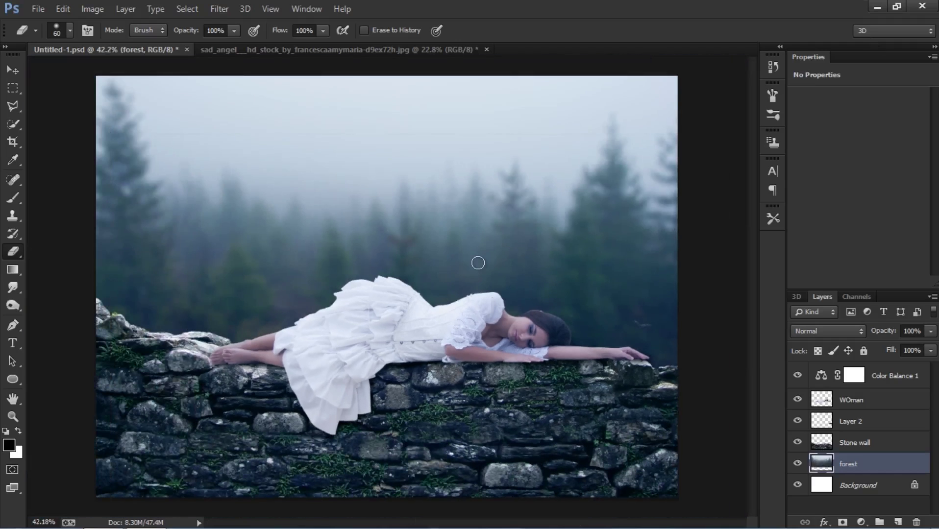
- Examine the composite near the outstretched hand up close, with the WOman and Stone wall layers each hidden and shown
scroll(652, 333, "up", 6)
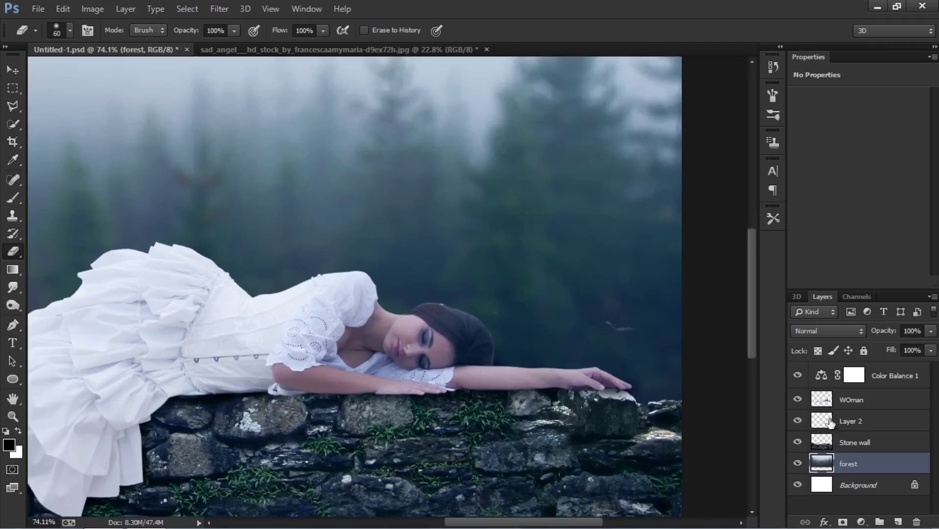
left_click(796, 400)
left_click(797, 401)
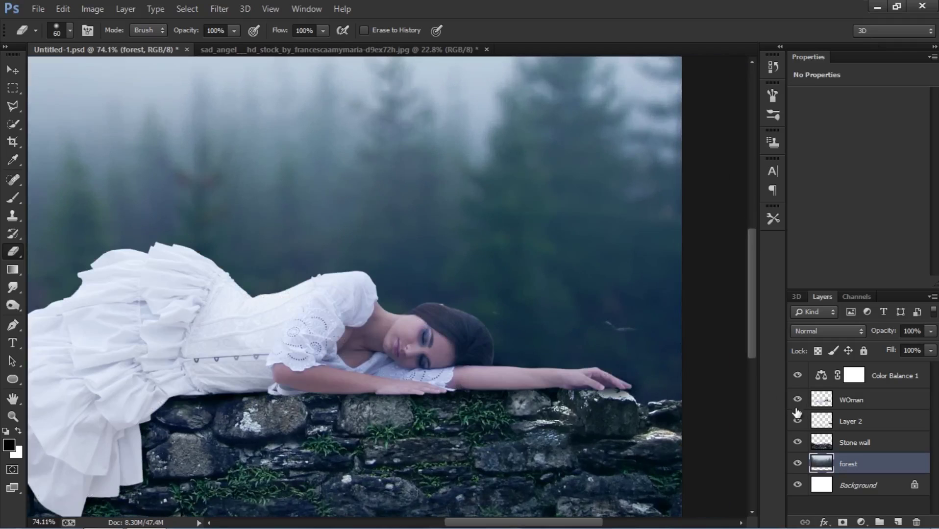
left_click(797, 440)
left_click(797, 441)
left_click(855, 445)
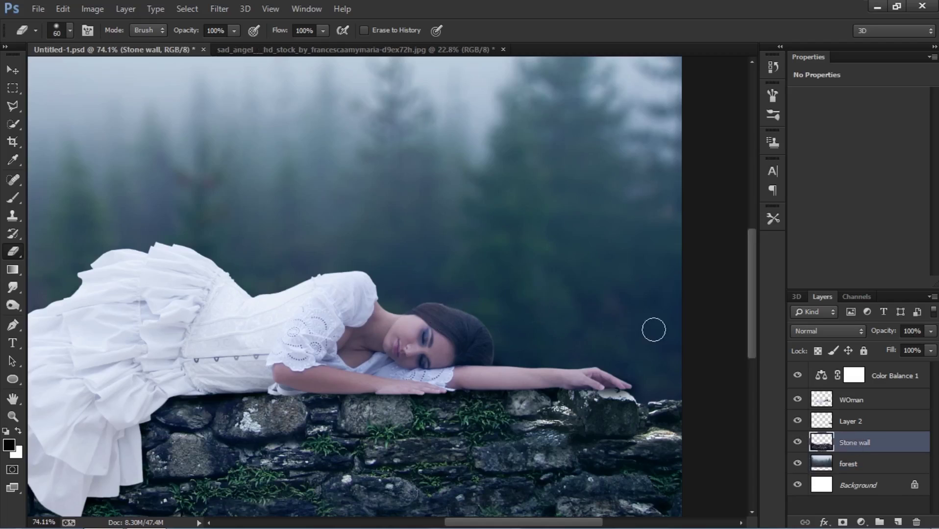
scroll(594, 321, "down", 2)
scroll(601, 323, "down", 2)
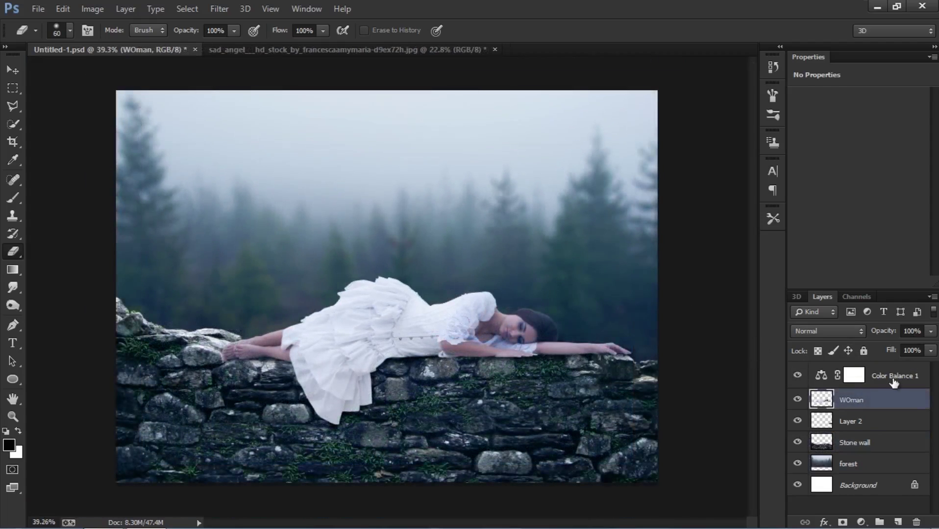
- Add a Gradient Map adjustment layer above Color Balance 1 using the Violet, Orange preset
left_click(894, 378)
left_click(862, 522)
left_click(834, 499)
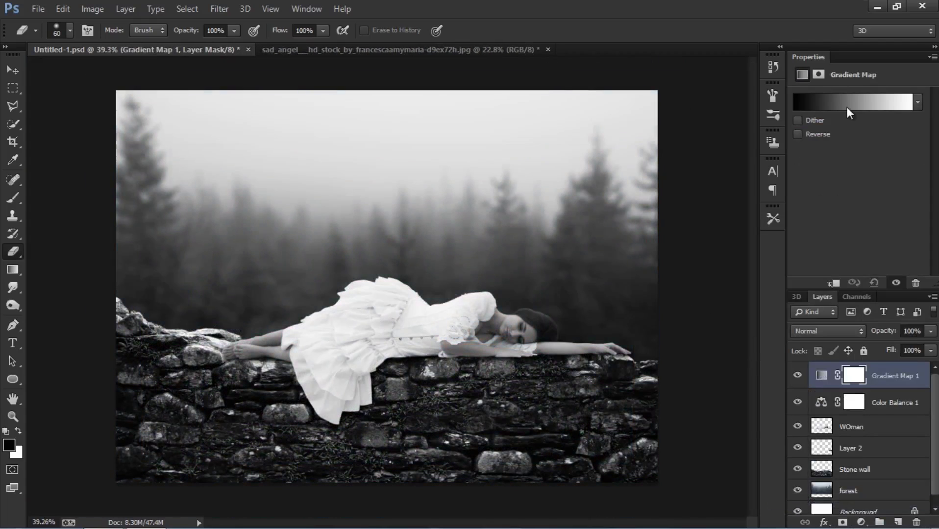
left_click(846, 107)
left_click(682, 139)
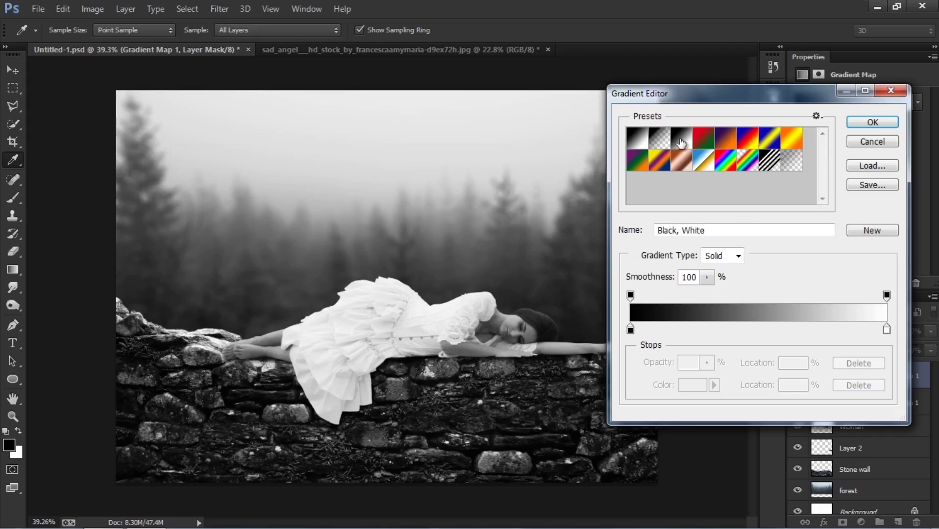
double_click(708, 143)
left_click(613, 194)
left_click(724, 142)
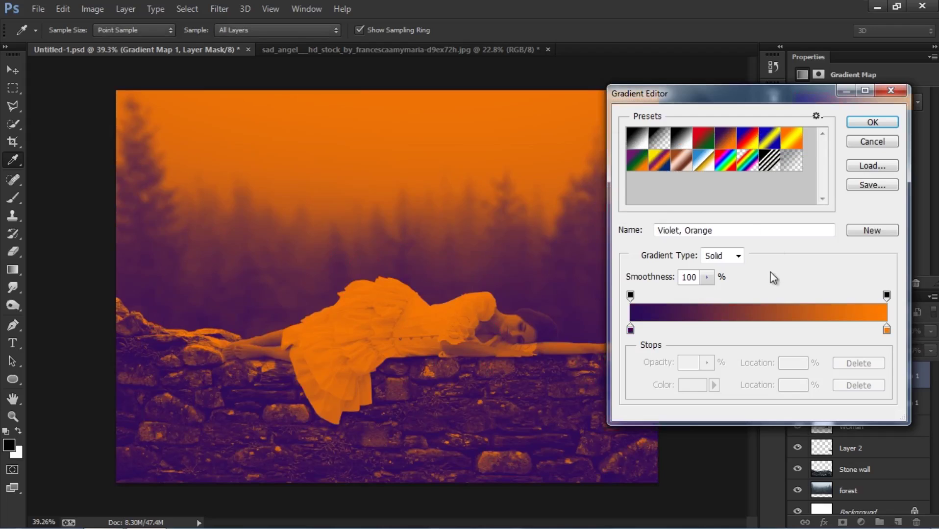
- Change the gradient's orange end stop to the yellower orange ffa200 and apply the gradient
double_click(887, 330)
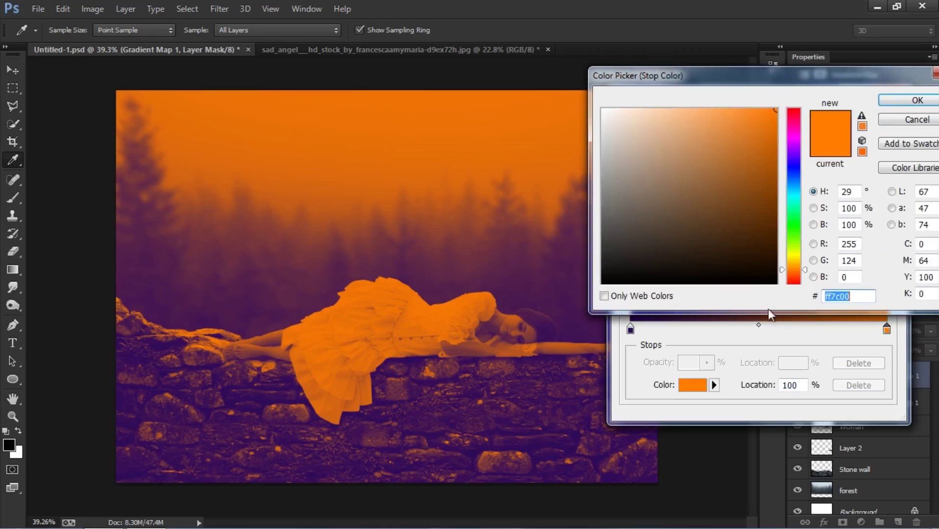
left_click(795, 263)
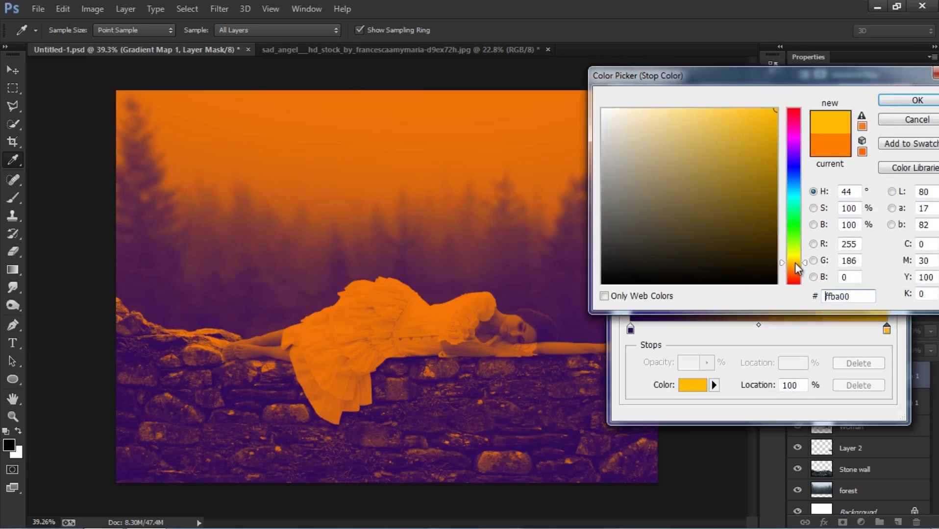
left_click_drag(795, 263, 795, 266)
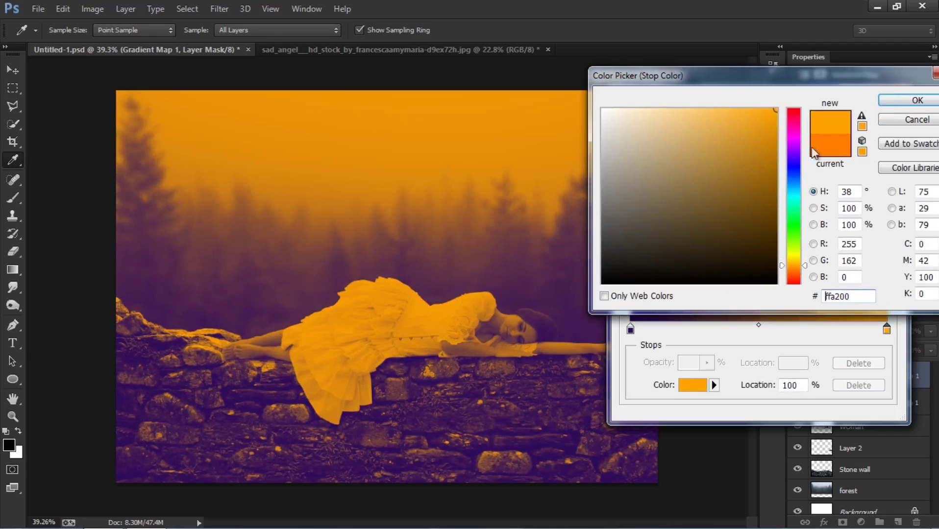
left_click(906, 100)
left_click(869, 122)
- Lower the Gradient Map 1 layer's opacity, trying 52% and 35%, and set it to 45%
left_click_drag(875, 335, 847, 338)
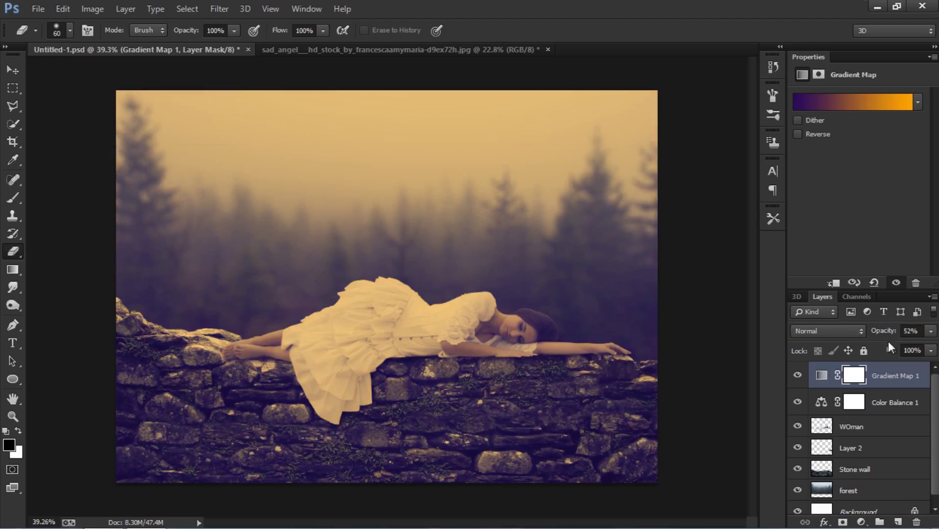
left_click(911, 331)
type("35")
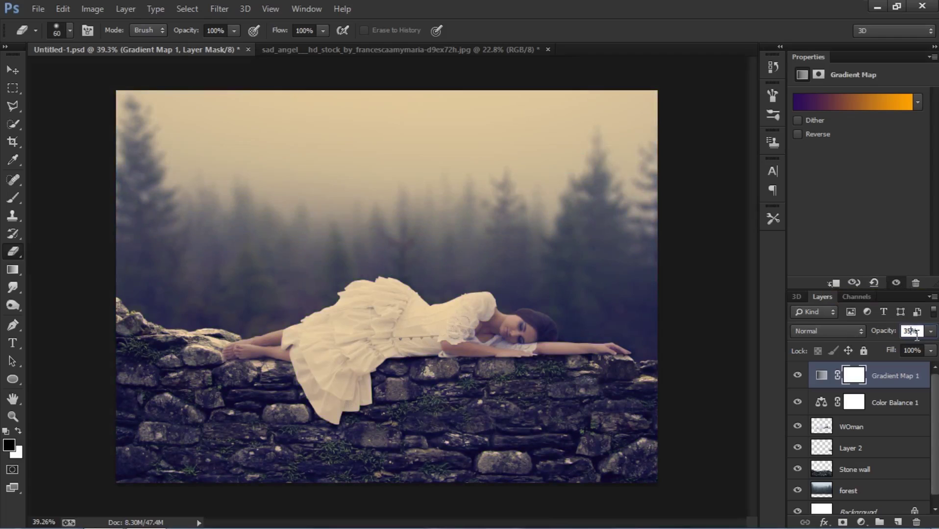
key("BackSpace")
key("BackSpace")
type("45")
- Add an Exposure adjustment layer with exposure +0.22 and gamma correction 0.85, and compare the image with it hidden and shown
left_click(862, 522)
left_click(820, 320)
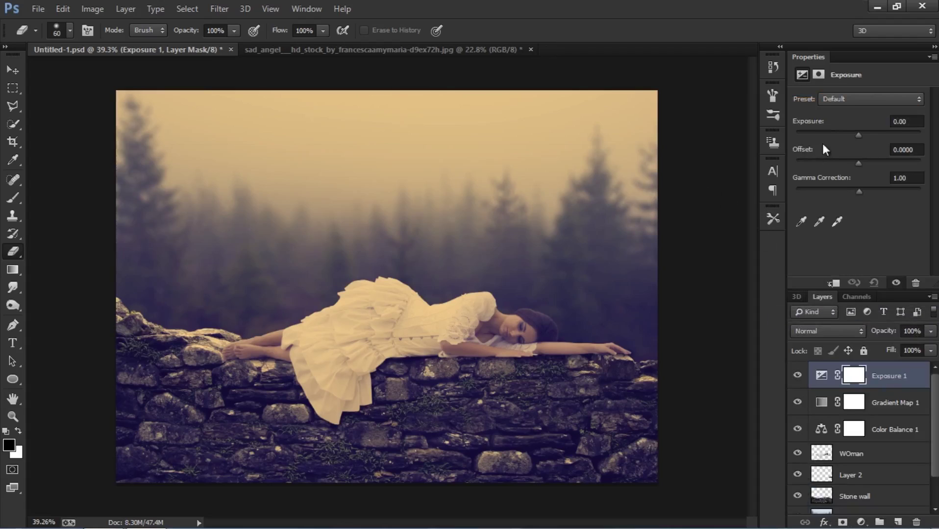
left_click_drag(859, 135, 860, 135)
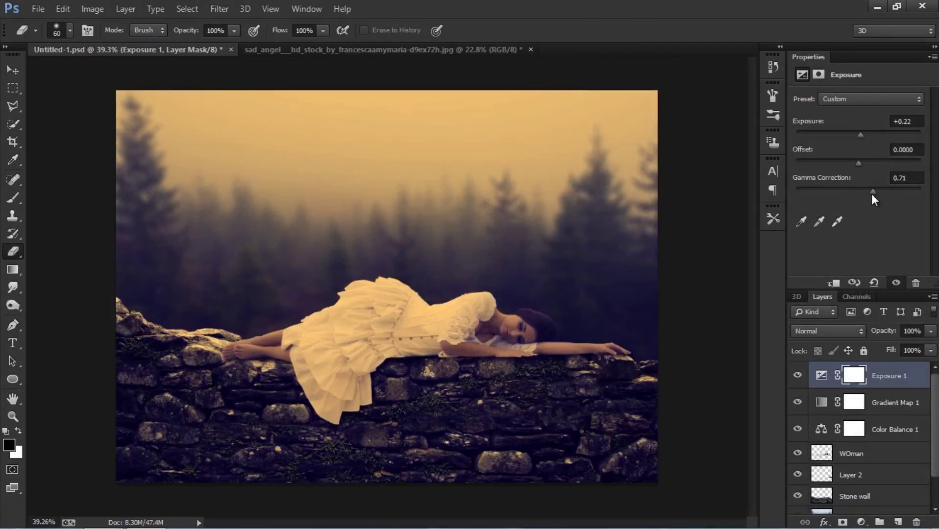
left_click_drag(871, 194, 866, 195)
left_click_drag(859, 164, 859, 161)
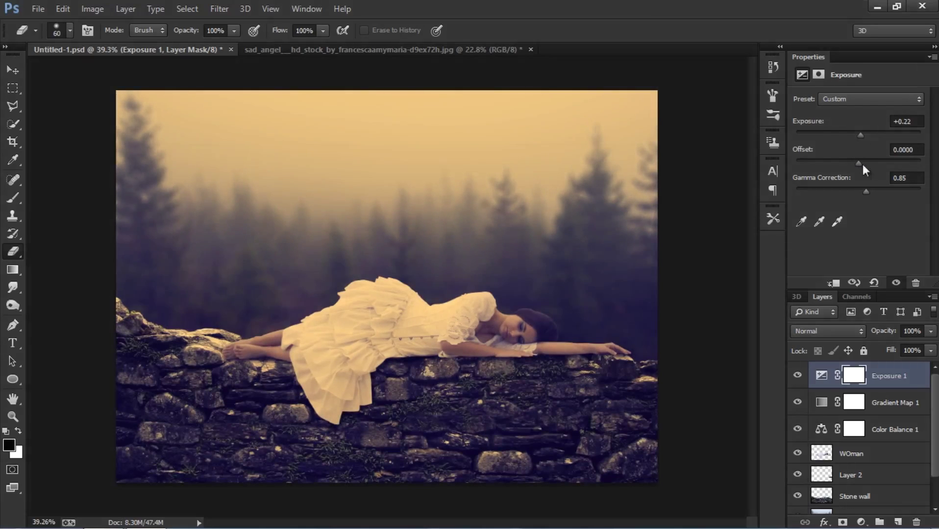
left_click(799, 375)
left_click(800, 375)
- Set the Gradient Map 1 layer's opacity to 40%
left_click(907, 403)
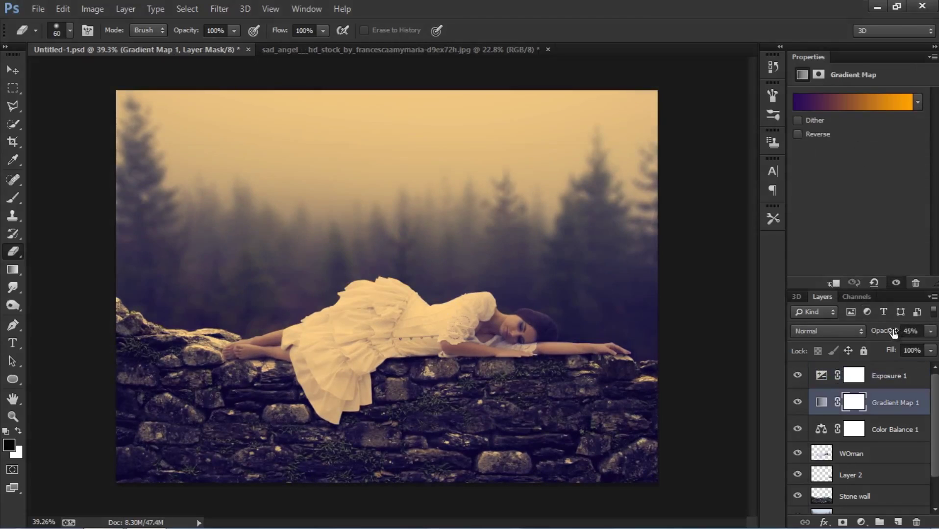
left_click(912, 331)
key("BackSpace")
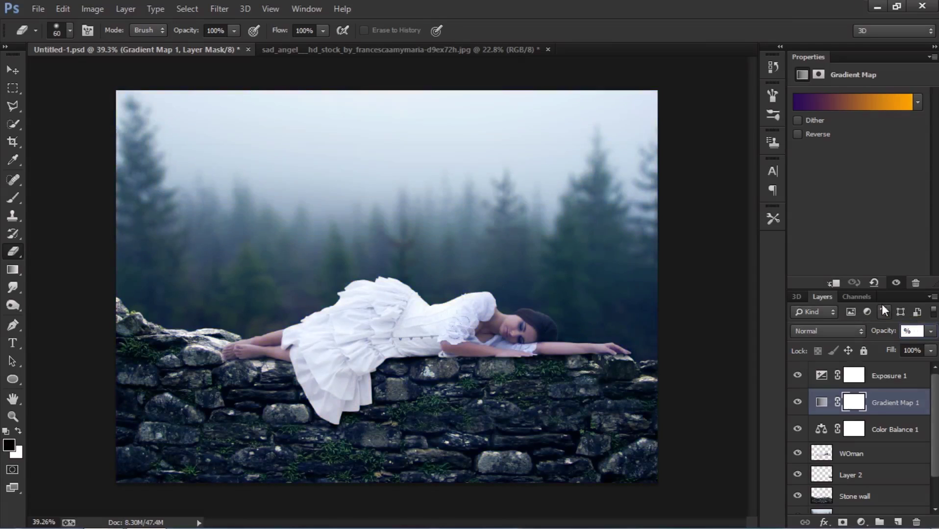
type("40")
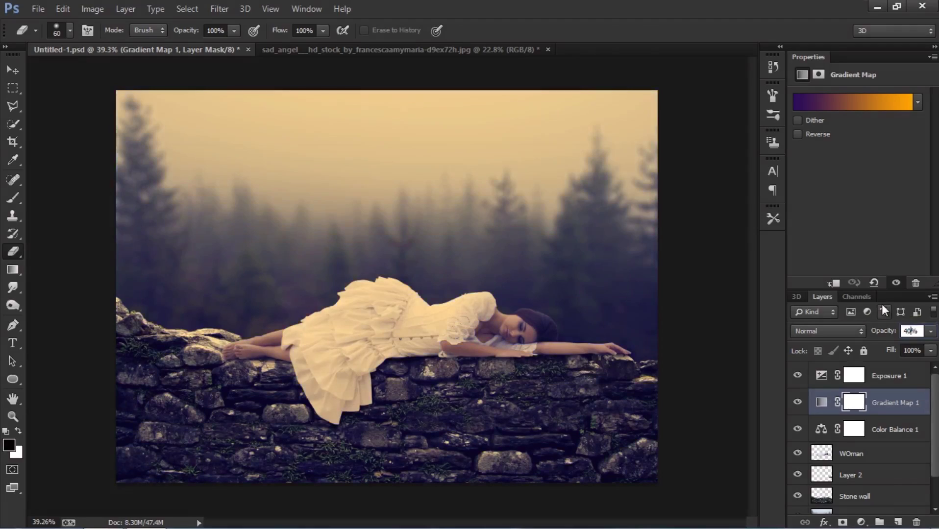
key("Return")
- Examine the woman's face, arms and the wall edge up close under the warm colour grading
scroll(554, 384, "up", 2)
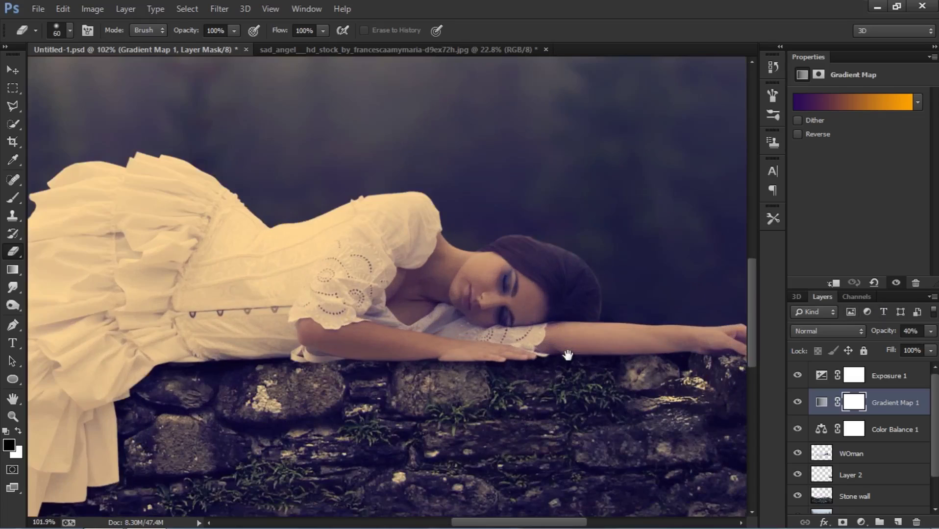
scroll(568, 355, "up", 3)
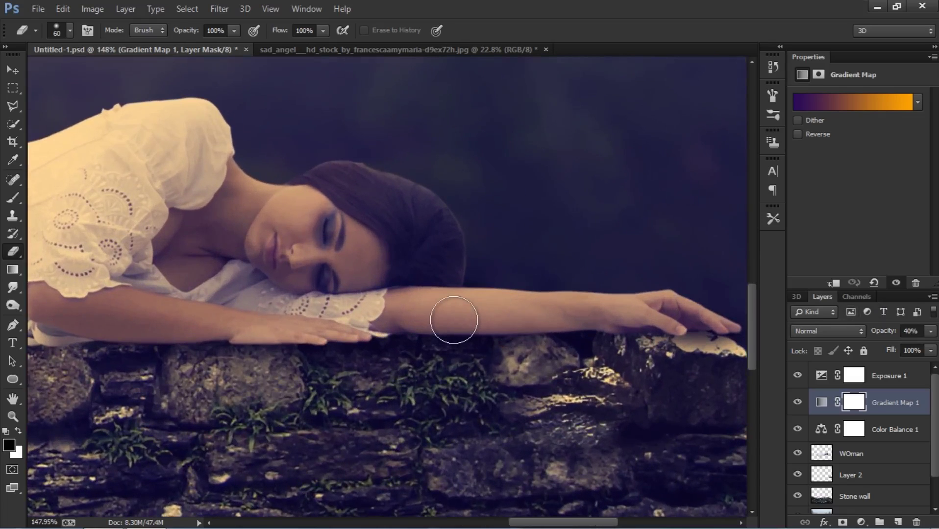
scroll(314, 333, "down", 1)
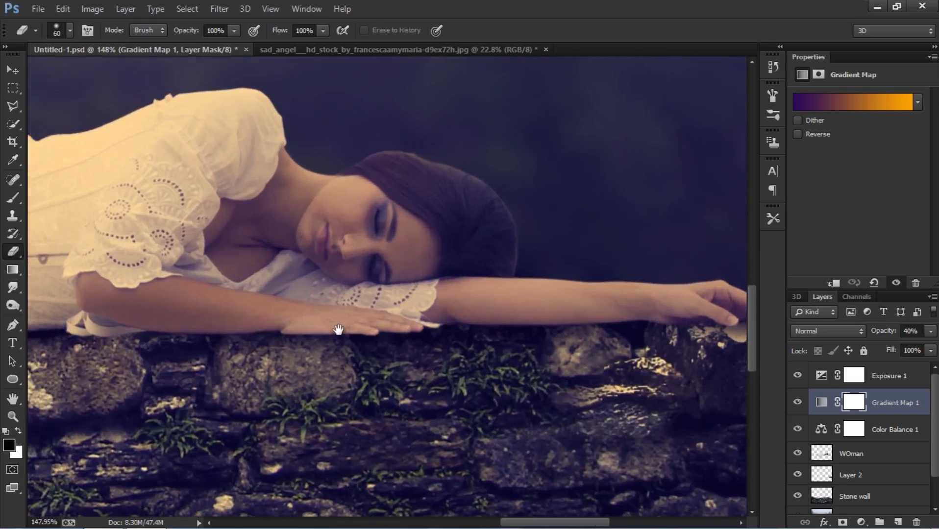
scroll(290, 363, "down", 2)
scroll(299, 382, "down", 4)
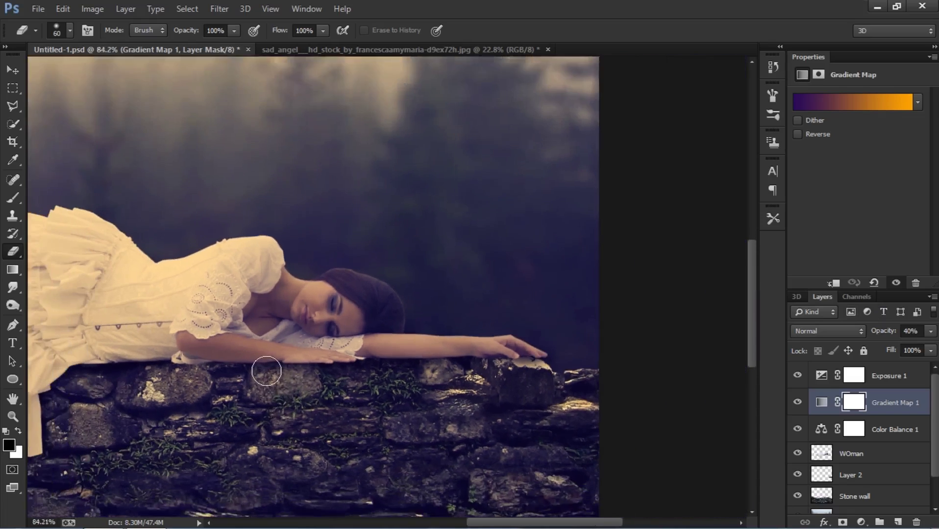
scroll(276, 368, "down", 2)
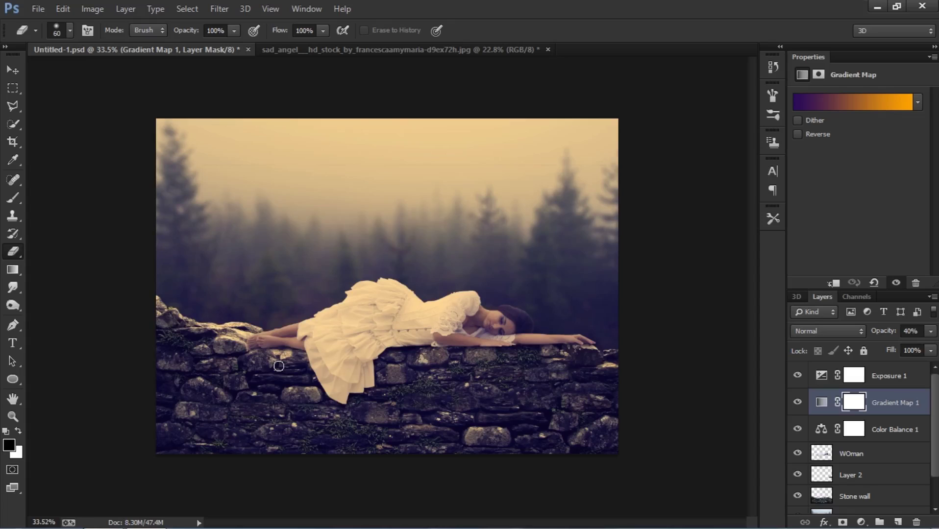
- Create a new layer above Exposure 1 and set the foreground colour to the golden yellow ffc600
left_click(902, 380)
left_click(898, 522)
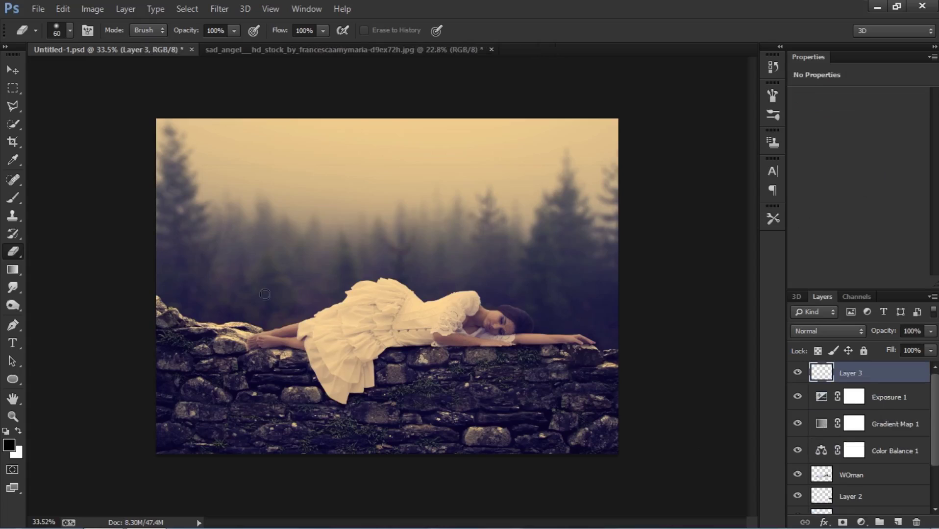
left_click(8, 446)
left_click_drag(794, 258, 792, 261)
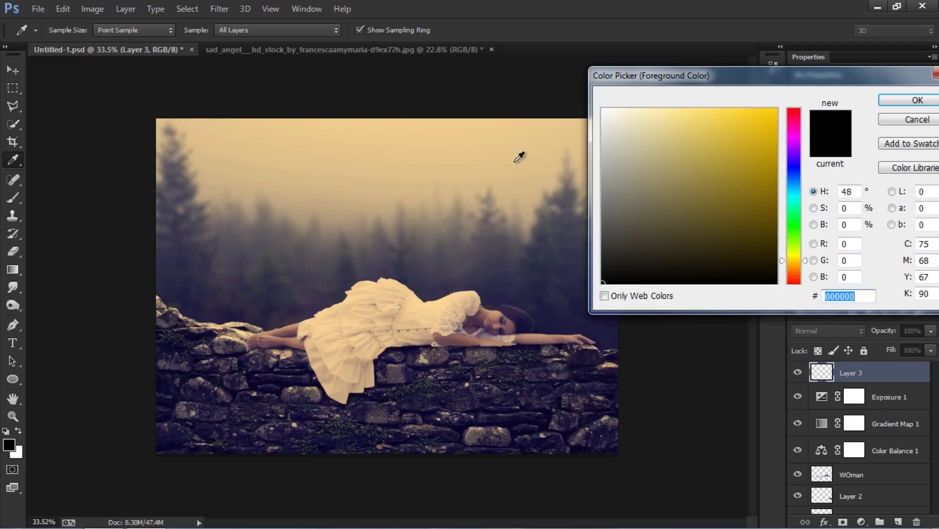
left_click(403, 155)
left_click_drag(727, 136, 779, 106)
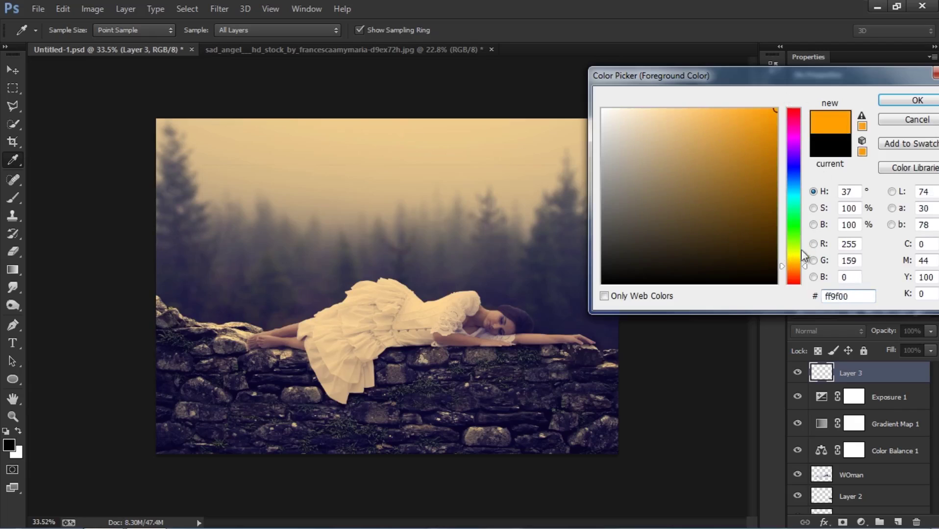
left_click(802, 261)
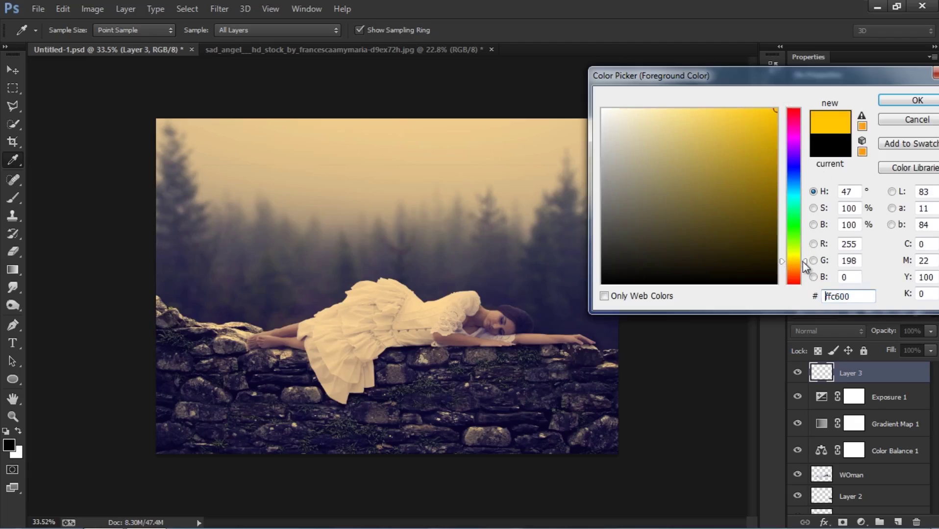
left_click(917, 100)
key("e")
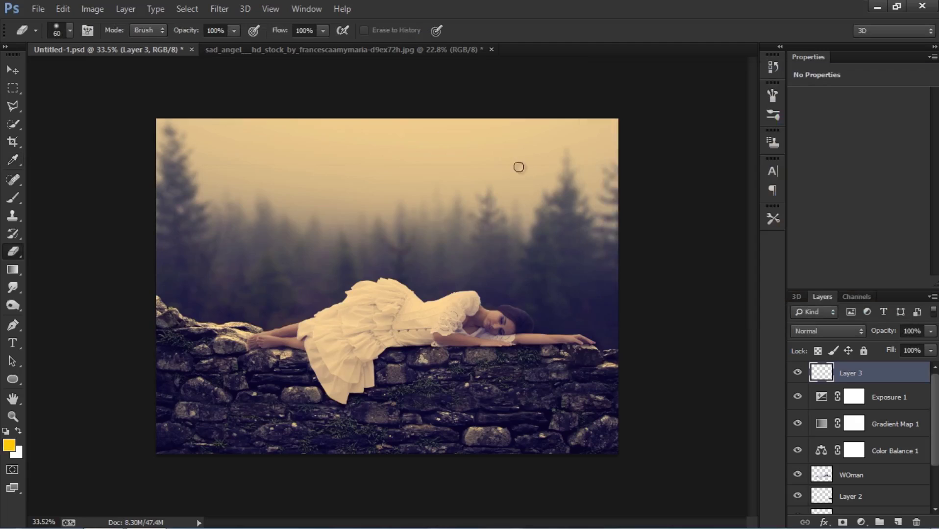
right_click(428, 167)
left_click_drag(552, 193, 559, 194)
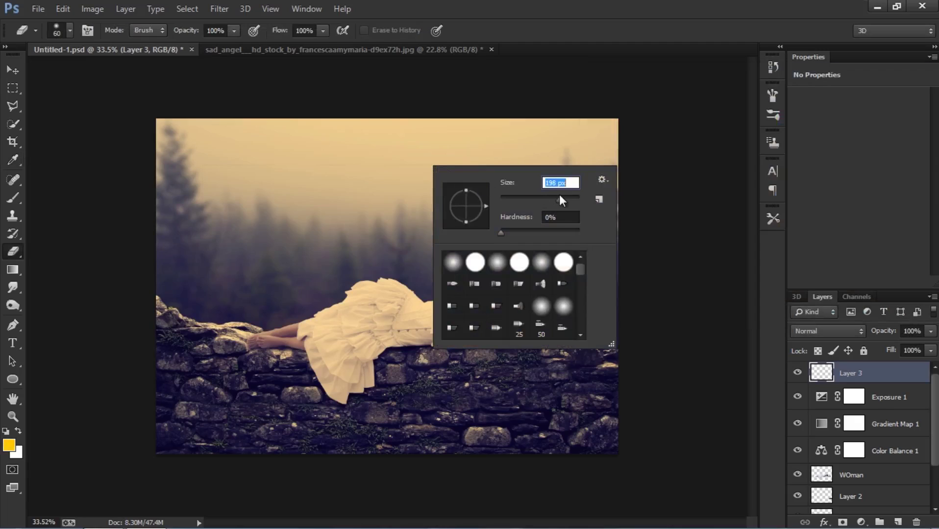
key("Return")
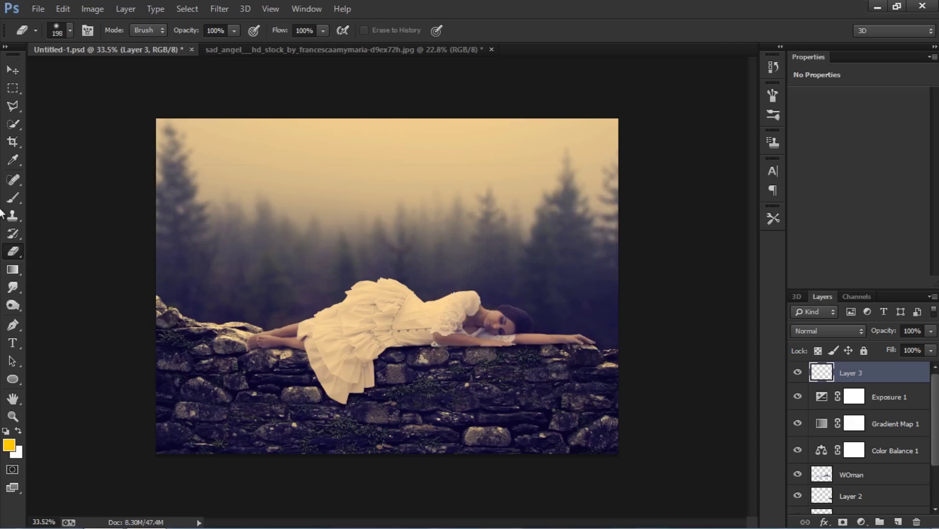
- Paint a single soft yellow dot in the sky on Layer 3 with a 174 px brush at 0% hardness
left_click(20, 197)
right_click(373, 162)
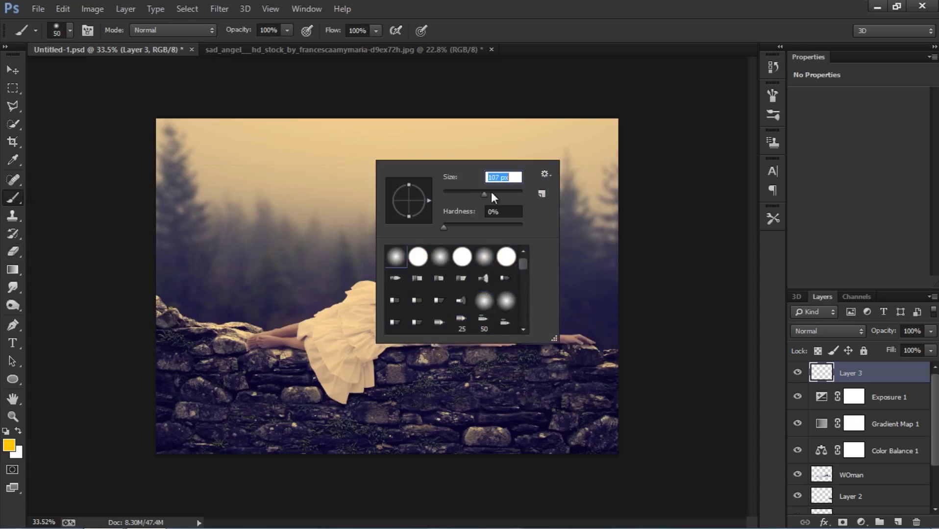
left_click(334, 168)
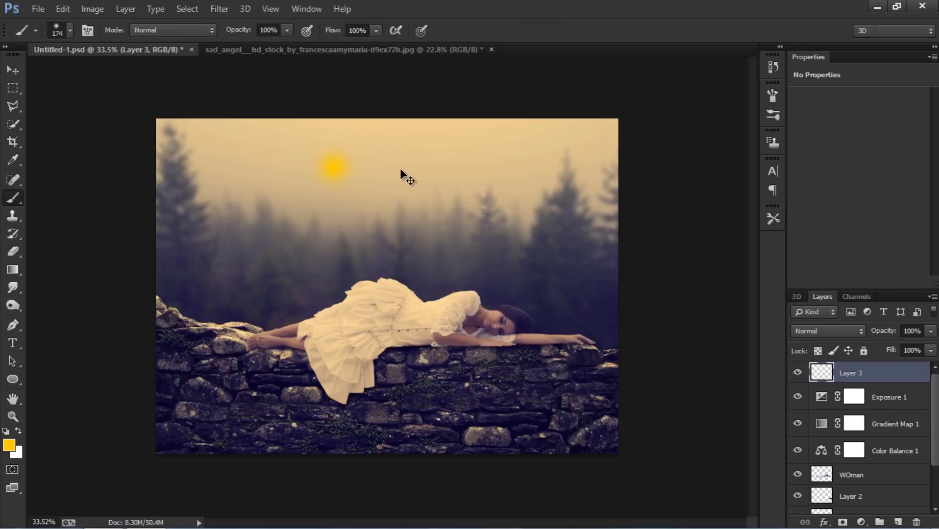
- Transform the yellow dot to about 528% width and 381% height, rotated -11.51°, and set Layer 3's blend mode to Linear Dodge (Add)
key("ctrl+t")
left_click_drag(366, 199, 456, 290)
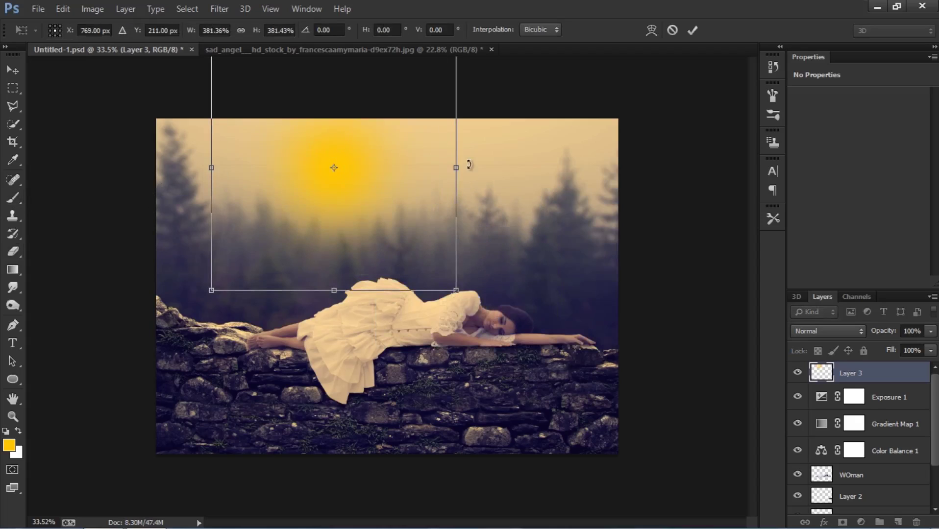
left_click_drag(456, 167, 571, 118)
left_click_drag(492, 155, 460, 173)
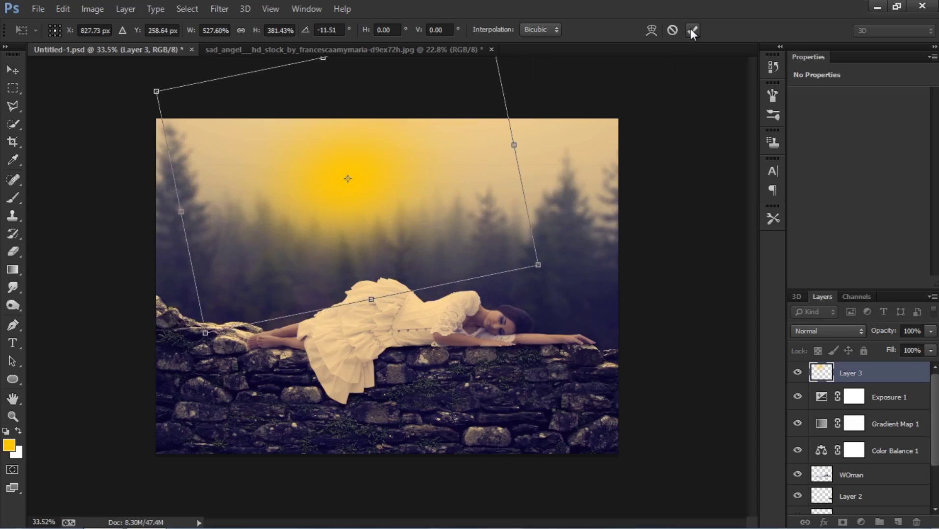
left_click(691, 31)
left_click(812, 332)
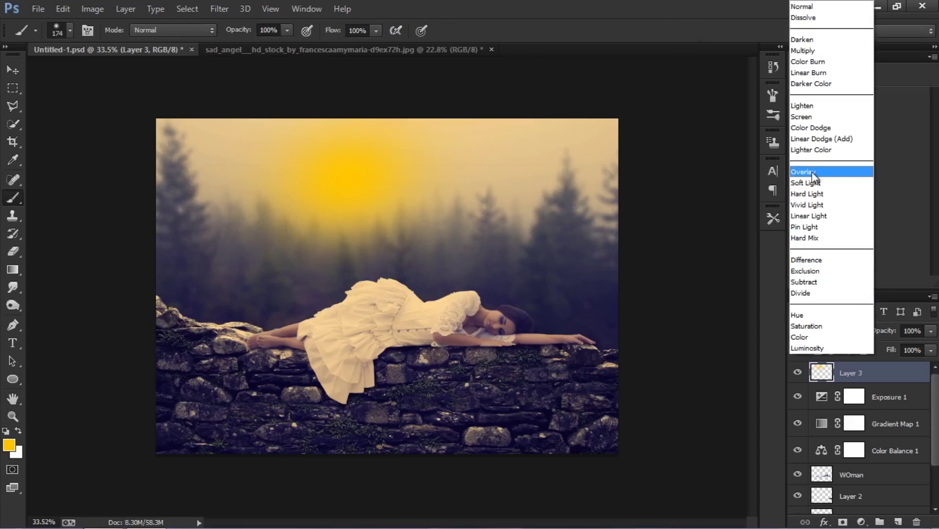
left_click(812, 139)
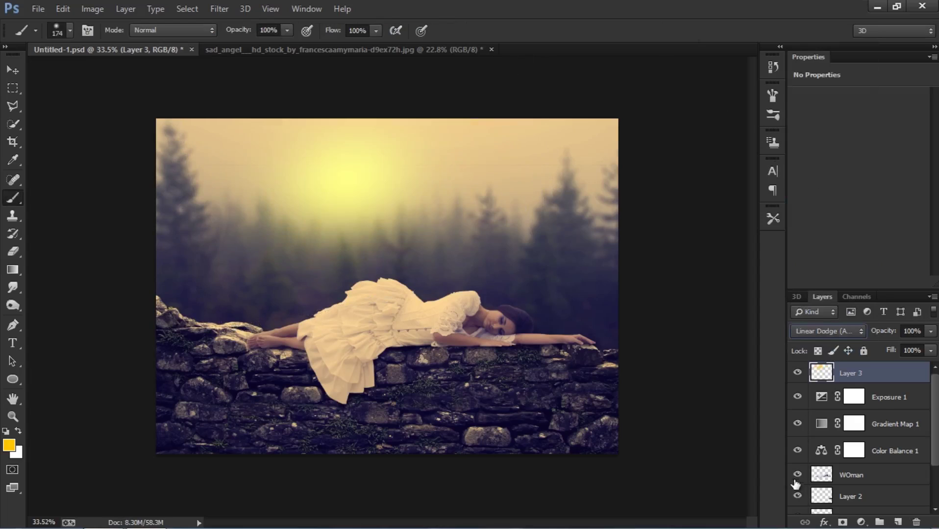
- Compare the composite with the WOman layer and Layer 2 each hidden and shown, and look through the layer stack
left_click(797, 475)
left_click(798, 475)
left_click(797, 496)
left_click(797, 496)
left_click(851, 475)
scroll(852, 475, "down", 2)
key("e")
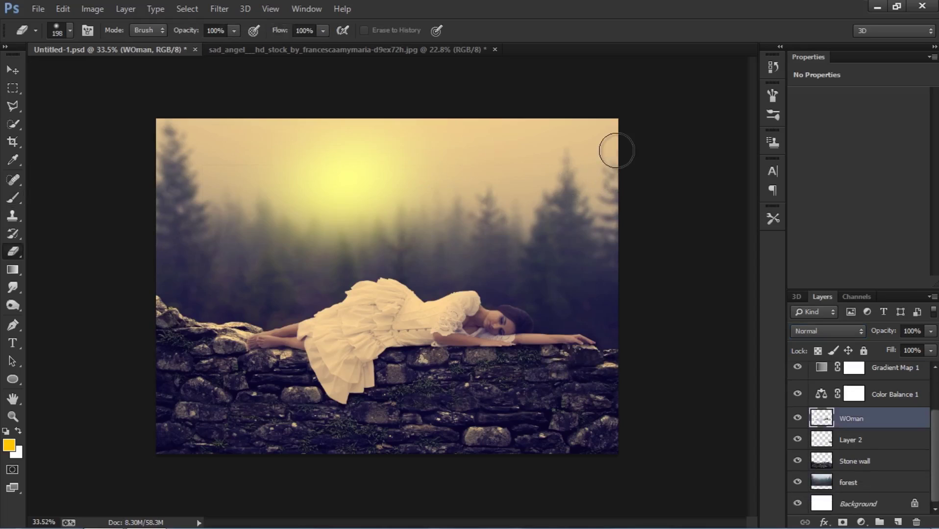
left_click_drag(935, 463, 933, 397)
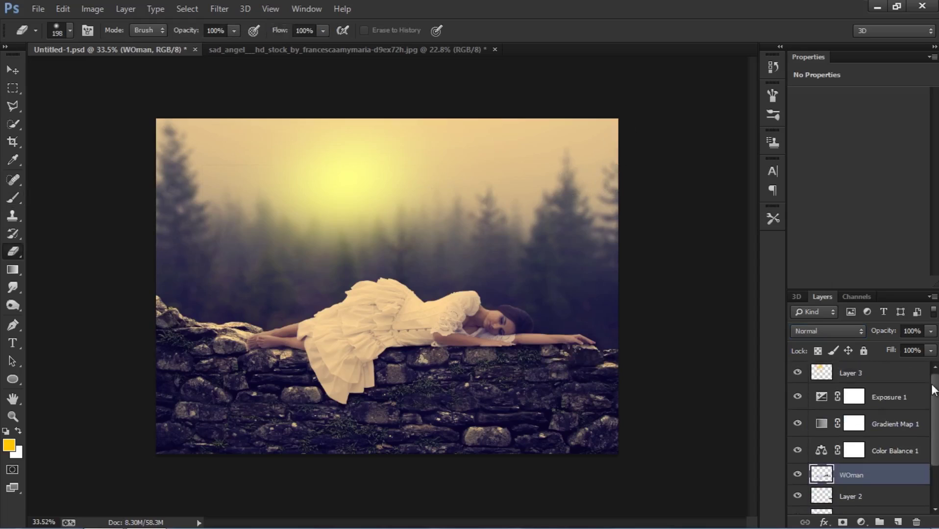
- Change the blend mode of the sun glow on Layer 3 to Screen
left_click(901, 377)
left_click(845, 333)
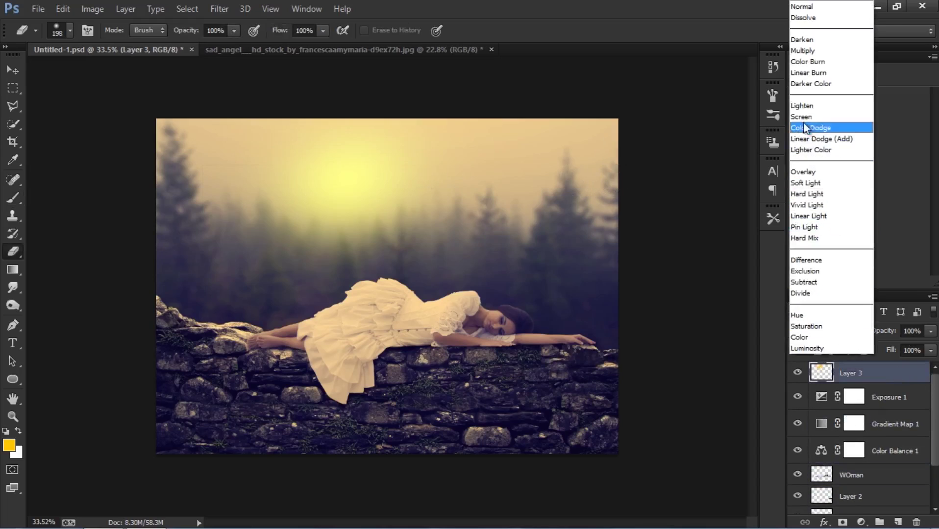
left_click(805, 126)
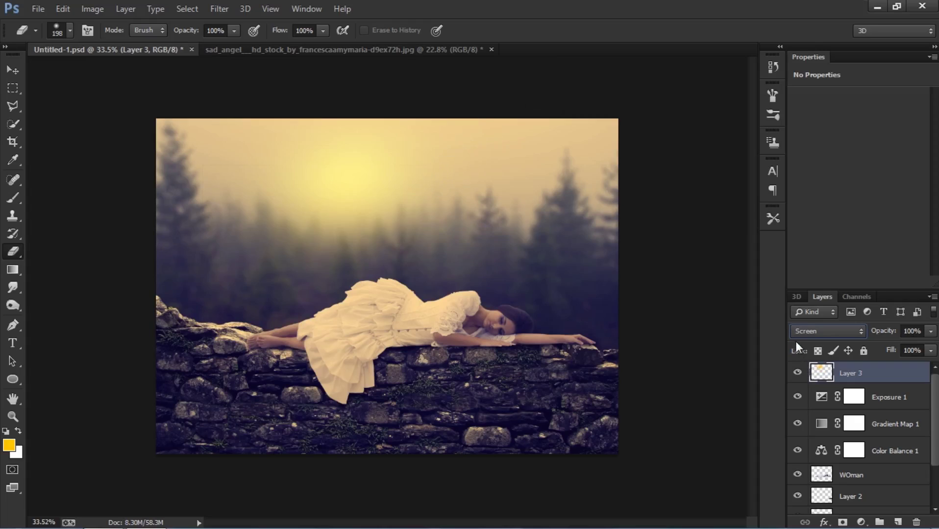
- Transform the Layer 3 glow to about 152% width and 117% height, rotated -8.76°, and shift it over the trees on the left
key("ctrl+t")
left_click_drag(517, 176, 618, 176)
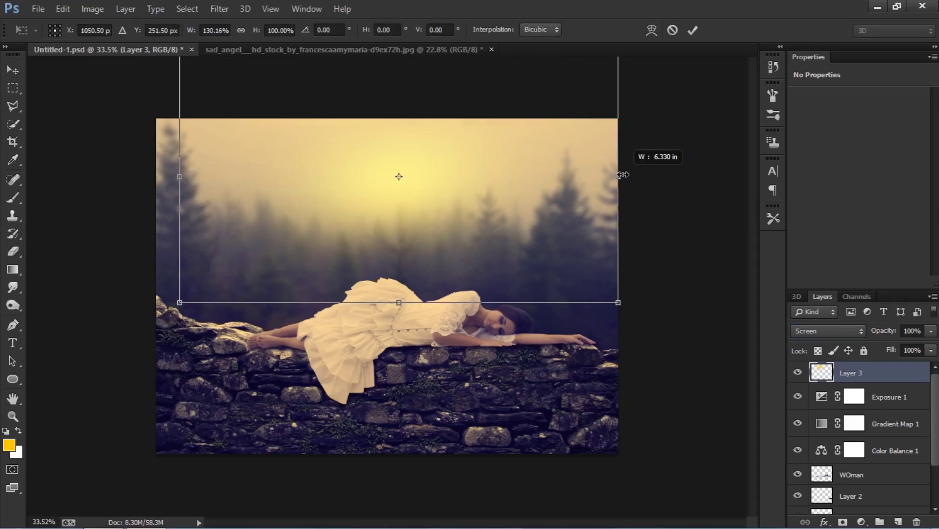
left_click_drag(615, 130, 603, 91)
left_click_drag(519, 197, 450, 216)
left_click_drag(550, 288, 517, 286)
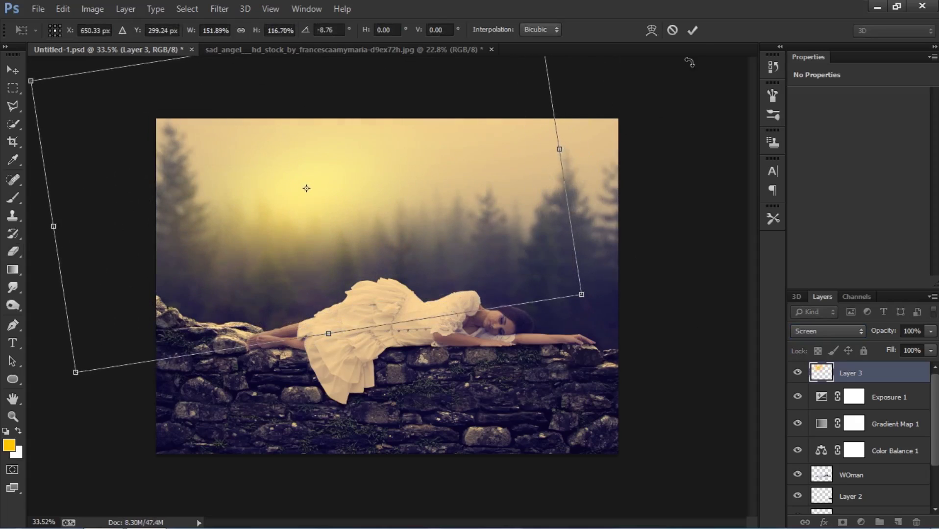
left_click(692, 31)
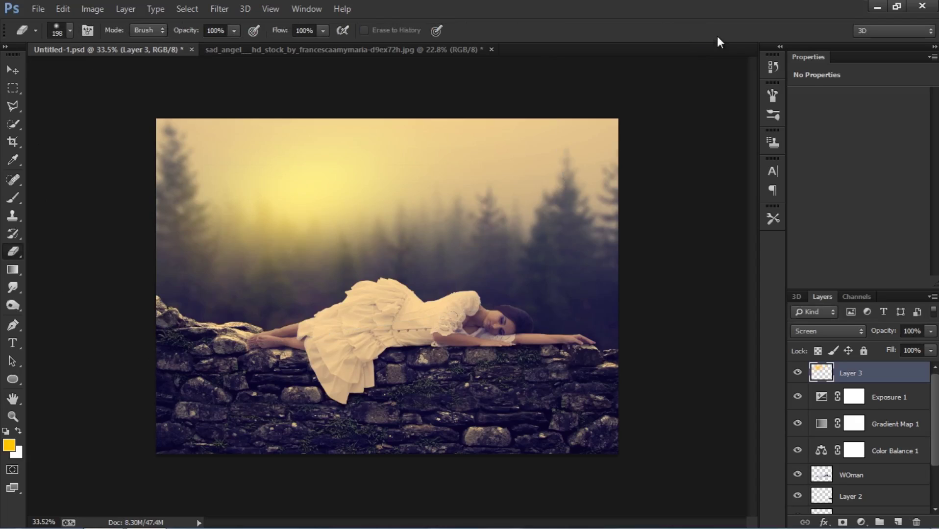
- Add a gradient fill layer above Layer 3 using Color to Transparent with both colour stops set to black 000000
left_click(861, 522)
left_click(807, 238)
left_click(711, 169)
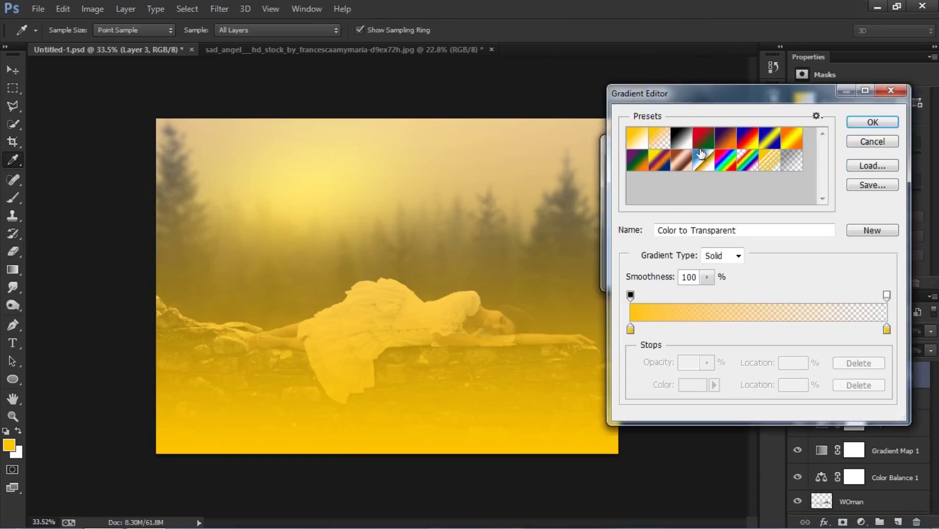
double_click(631, 329)
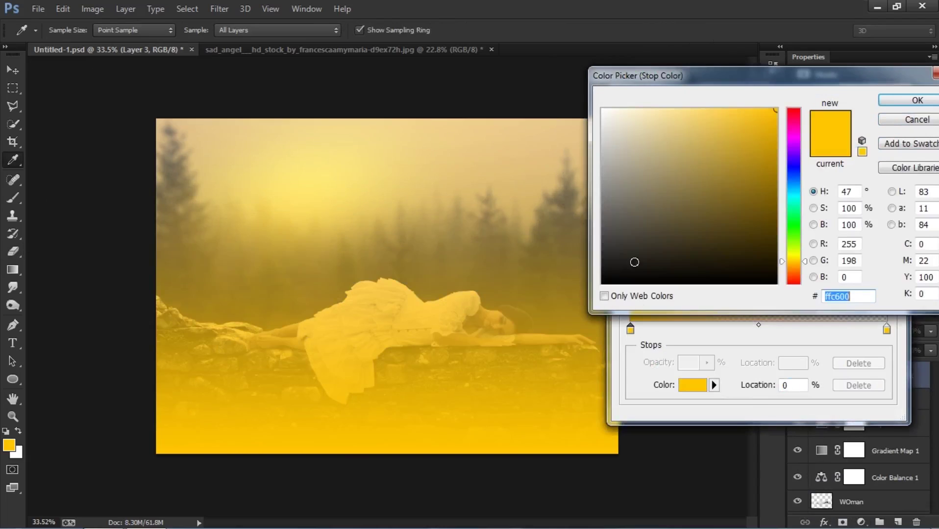
left_click(603, 283)
left_click(885, 102)
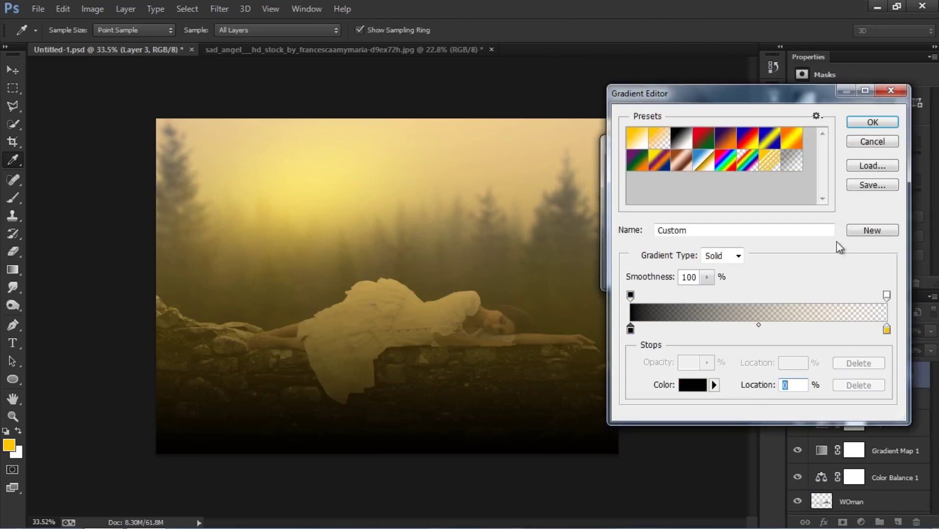
left_click(887, 329)
left_click(693, 385)
left_click(603, 283)
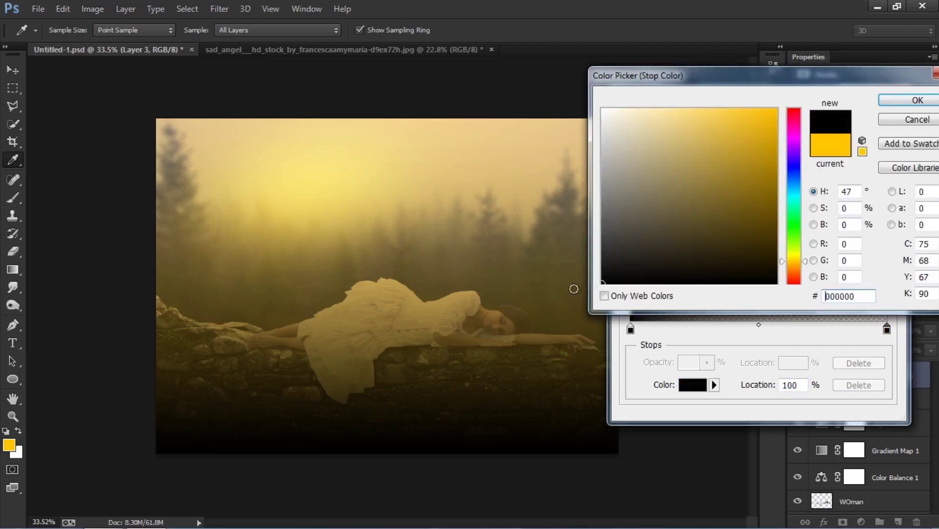
left_click(909, 102)
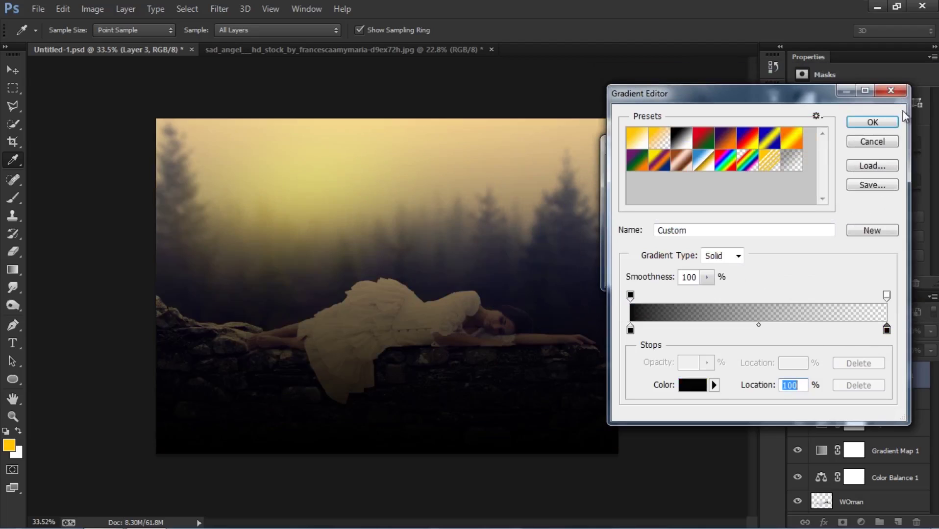
left_click(867, 125)
- Move the black gradient down over the base of the stone wall and set its scale to 52%
left_click_drag(499, 377, 495, 432)
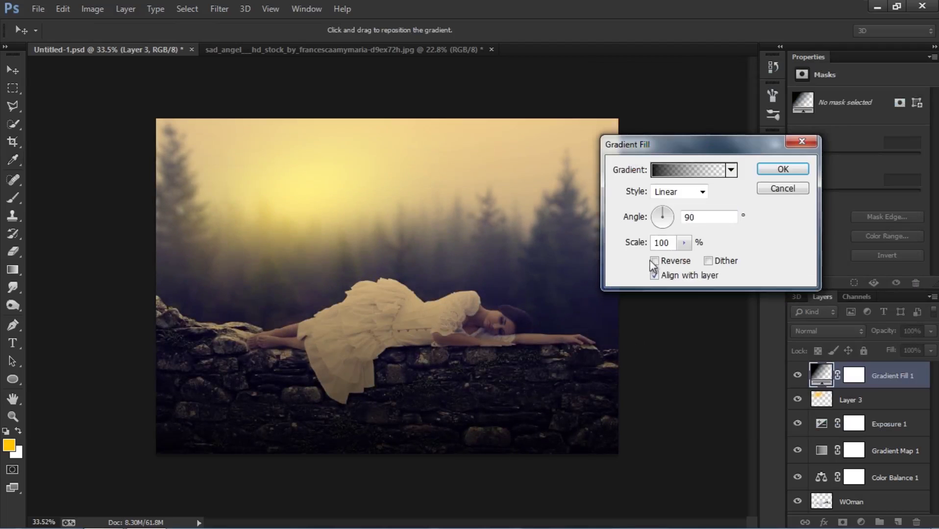
left_click_drag(635, 242, 596, 256)
left_click_drag(519, 338, 505, 421)
left_click_drag(627, 244, 635, 245)
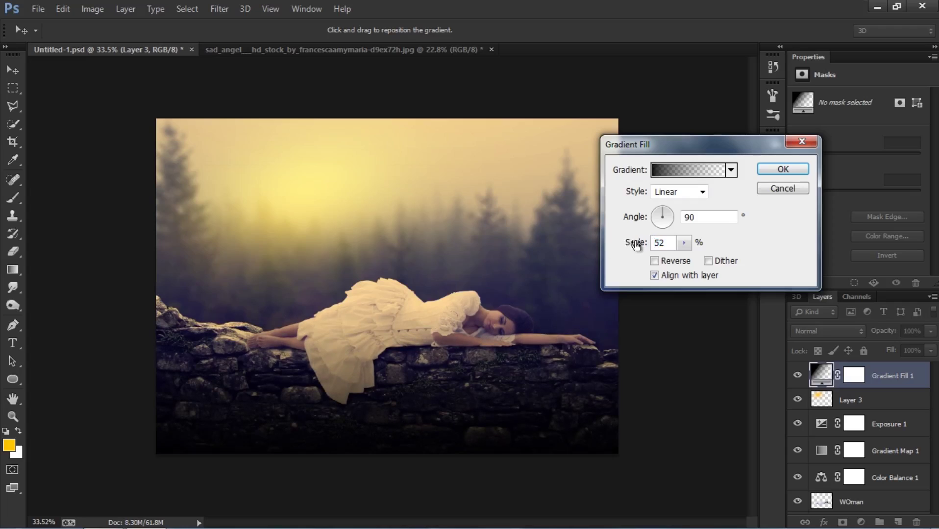
left_click(784, 171)
- Set the Gradient Fill 1 layer's opacity to 60% and compare the image with it hidden and shown
key("e")
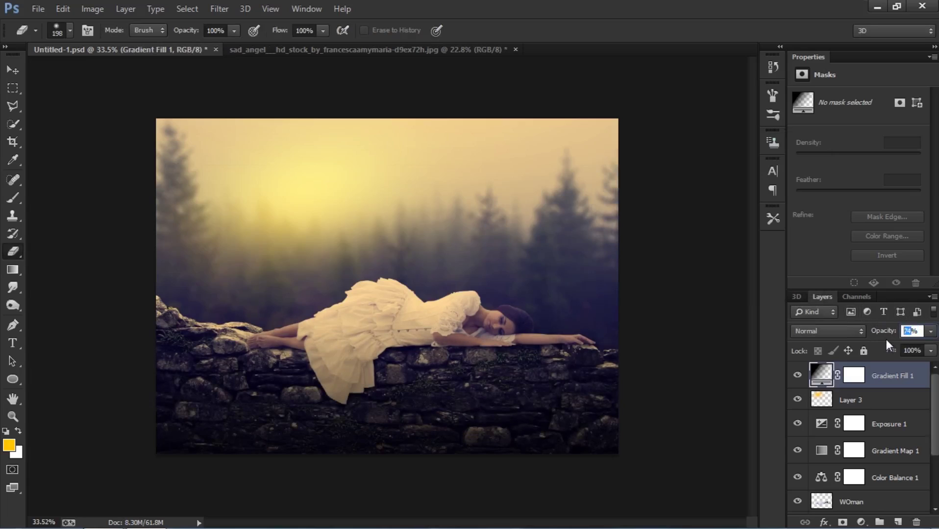
type("60")
key("Return")
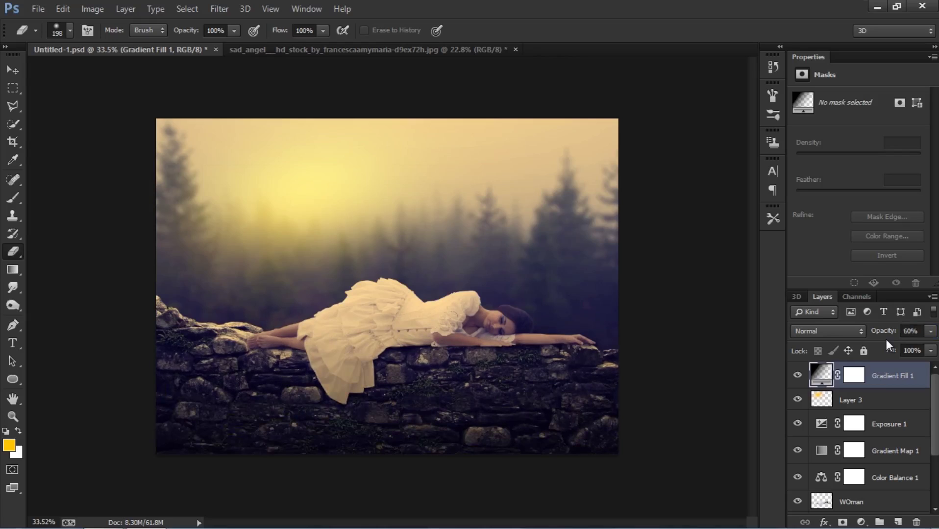
left_click(797, 375)
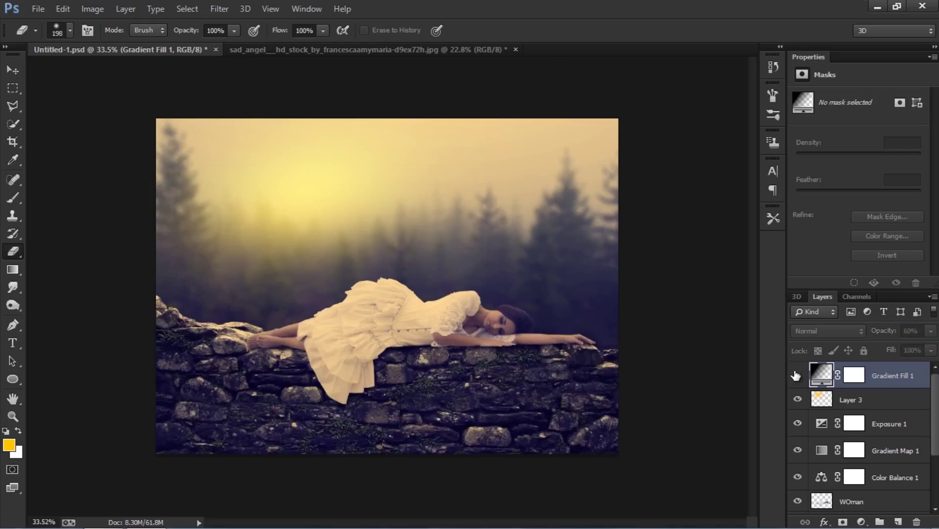
left_click(796, 376)
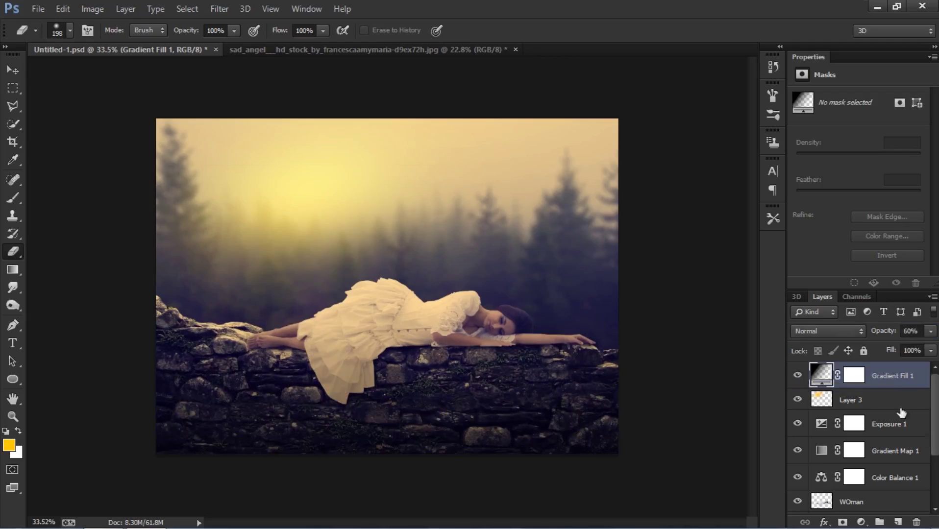
- Create a new layer directly above WOman and fill the whole canvas on it with gray
scroll(882, 465, "down", 3)
left_click(842, 424)
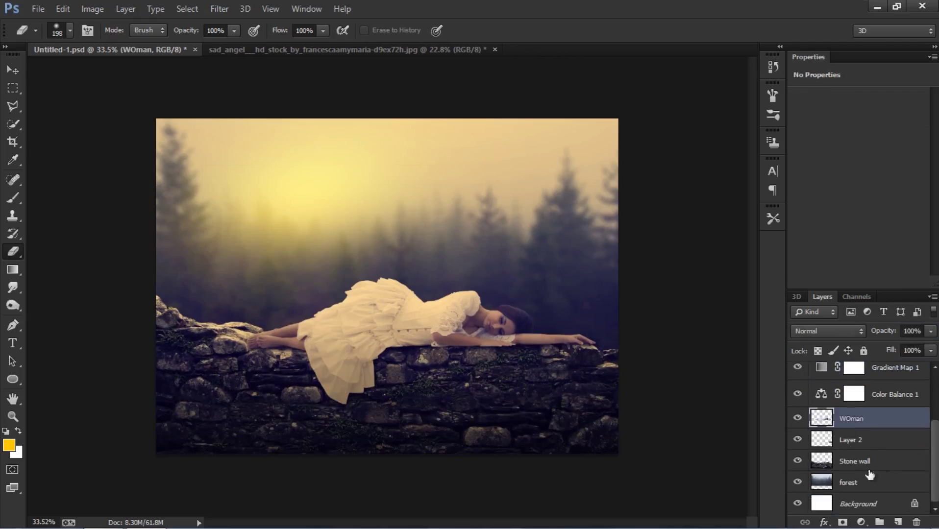
scroll(880, 457, "up", 3)
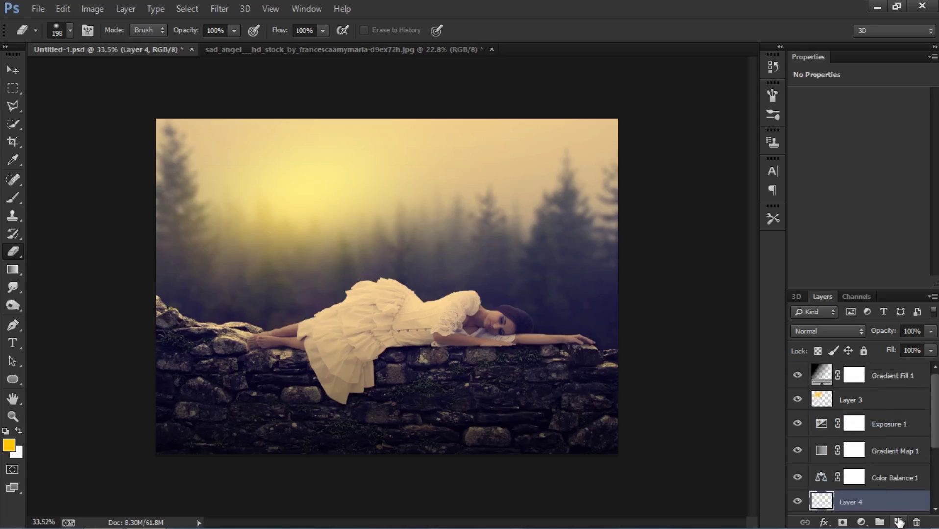
scroll(866, 488, "down", 2)
key("ctrl+a")
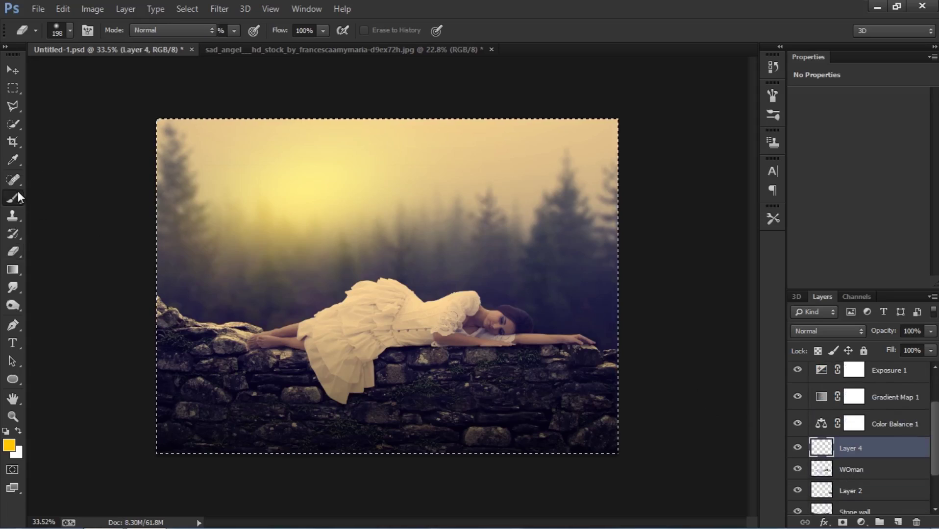
left_click(18, 196)
right_click(369, 176)
left_click(13, 106)
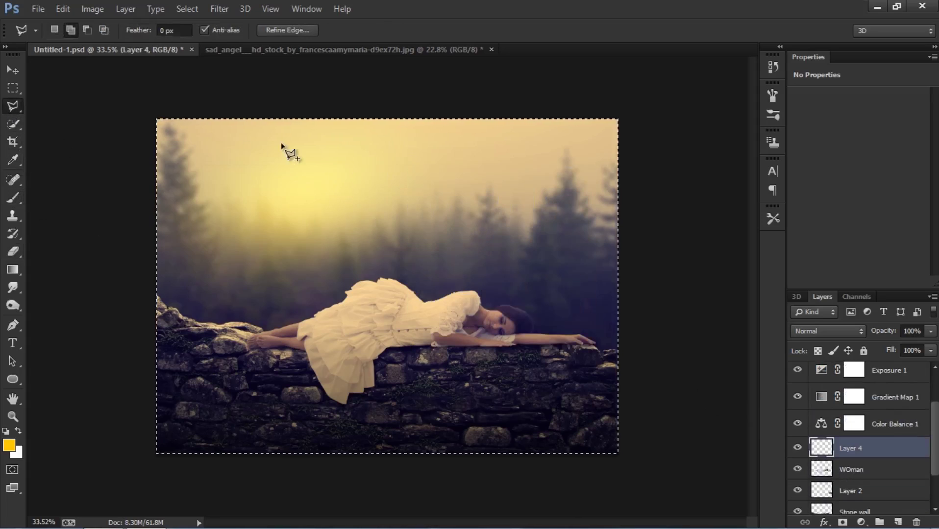
right_click(282, 145)
left_click(346, 342)
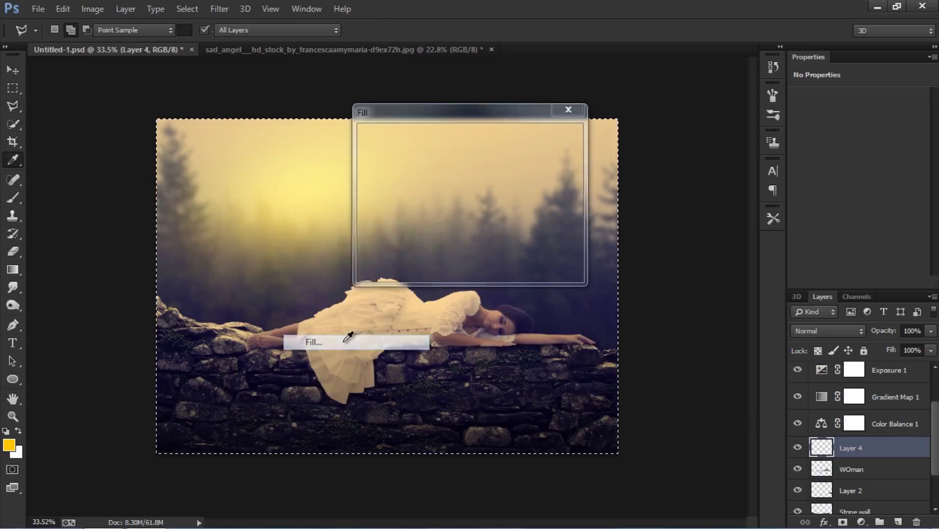
left_click(526, 142)
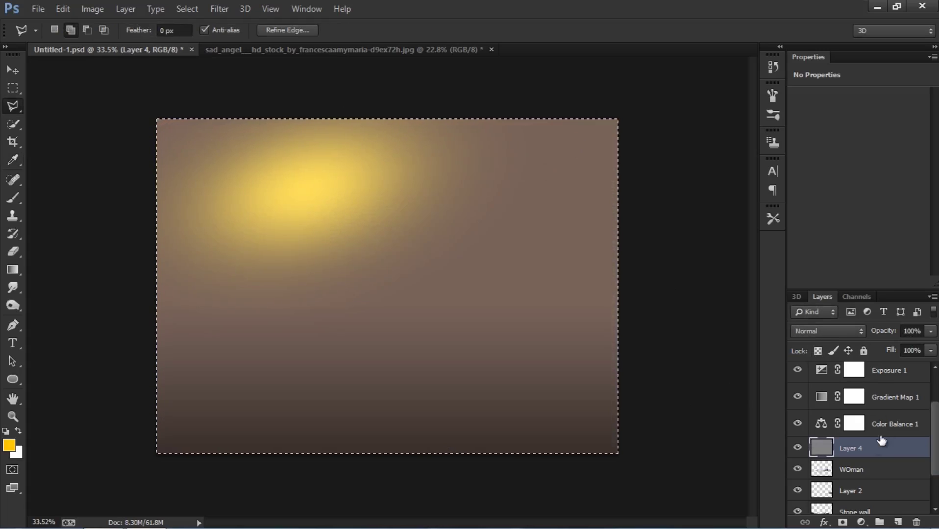
- Set the gray Layer 4 to Soft Light, deselect the canvas, and clip the layer to WOman
left_click(828, 332)
left_click(809, 182)
key("ctrl+d")
key("b")
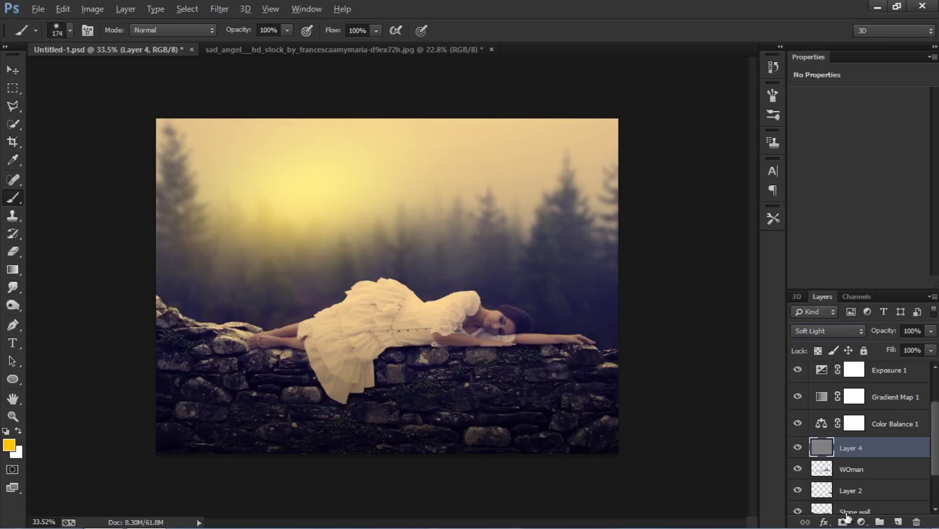
left_click(833, 459, "alt")
- Burn the dress's lower folds and the edge along the wall with a 100 px brush at Midtones, 50% exposure
left_click(13, 306)
scroll(333, 373, "up", 5)
key("bracketleft")
key("bracketleft")
mouse_move(398, 357)
left_mouse_down()
mouse_move(358, 345)
mouse_move(291, 358)
mouse_move(363, 346)
left_mouse_up()
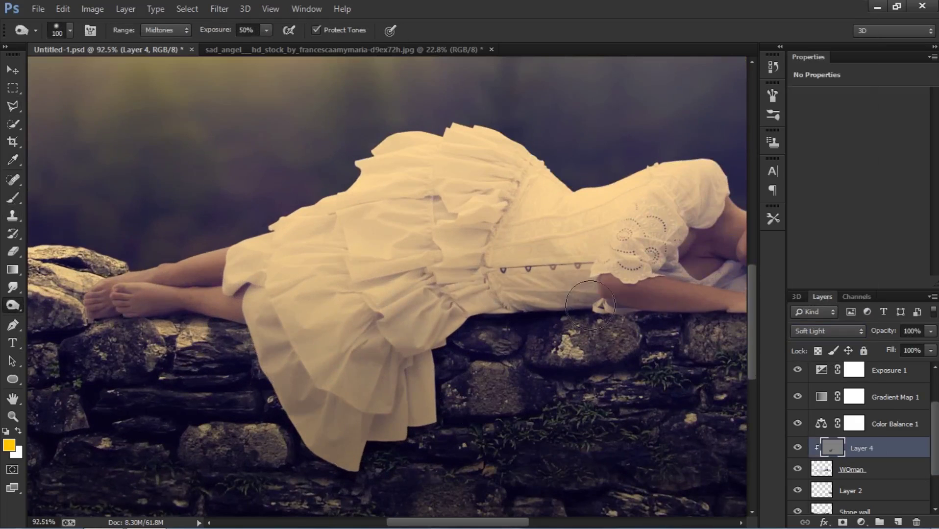
left_click_drag(667, 327, 437, 328)
- Burn the undersides of the woman's forearm and outstretched arm along the wall with a 40 px brush
scroll(643, 346, "up", 4)
key("bracketleft")
key("bracketleft")
key("bracketleft")
key("bracketleft")
key("bracketleft")
key("bracketleft")
key("bracketleft")
key("bracketleft")
scroll(540, 343, "right", 10)
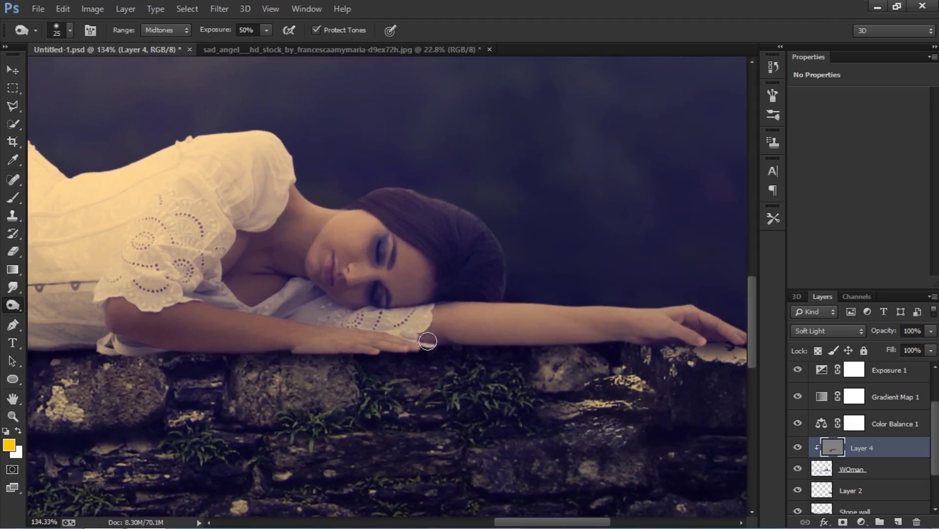
key("bracketright")
key("bracketright")
key("bracketright")
mouse_move(428, 341)
left_mouse_down()
mouse_move(561, 340)
mouse_move(667, 352)
mouse_move(555, 350)
mouse_move(645, 345)
left_mouse_up()
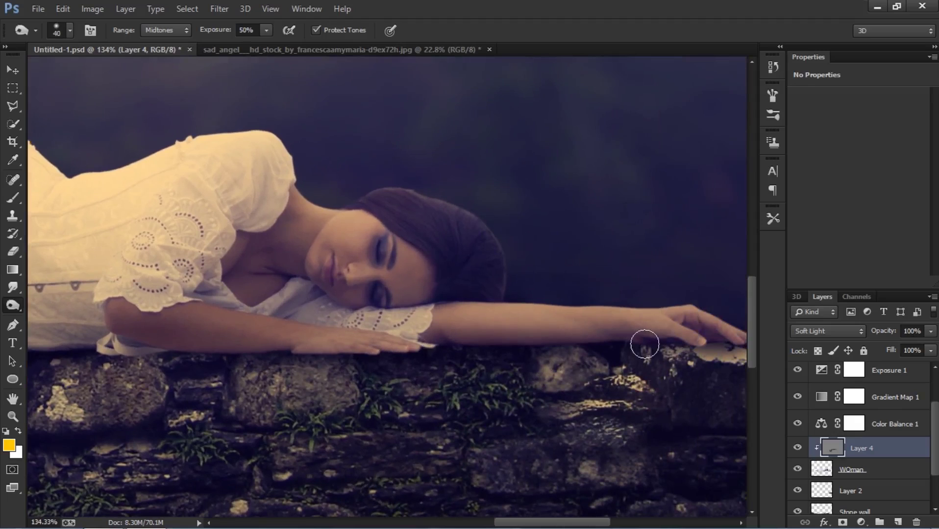
- Switch Layer 4's blend mode to Overlay and refine the burning around the outstretched hand with a 15 to 25 px brush
left_click(828, 331)
left_click(809, 177)
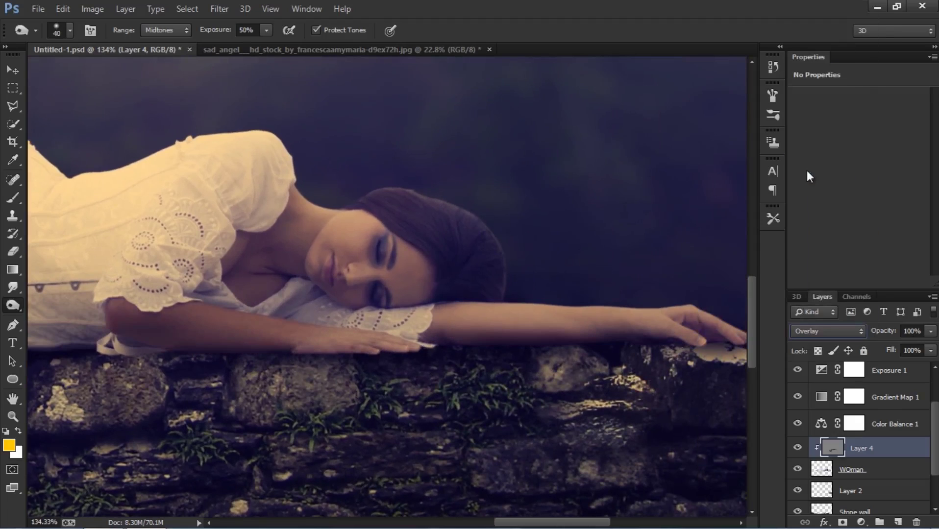
key("bracketleft")
key("bracketleft")
key("bracketleft")
key("bracketleft")
key("bracketleft")
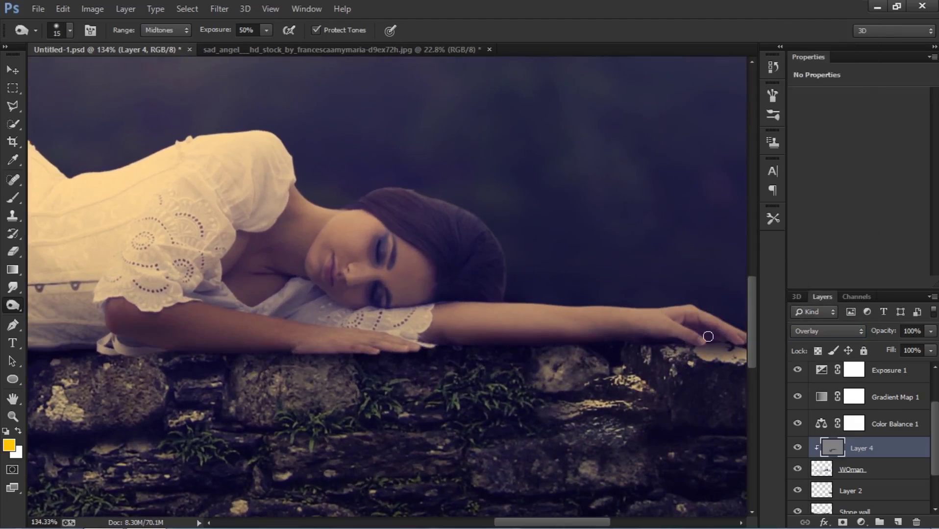
key("bracketright")
key("bracketright")
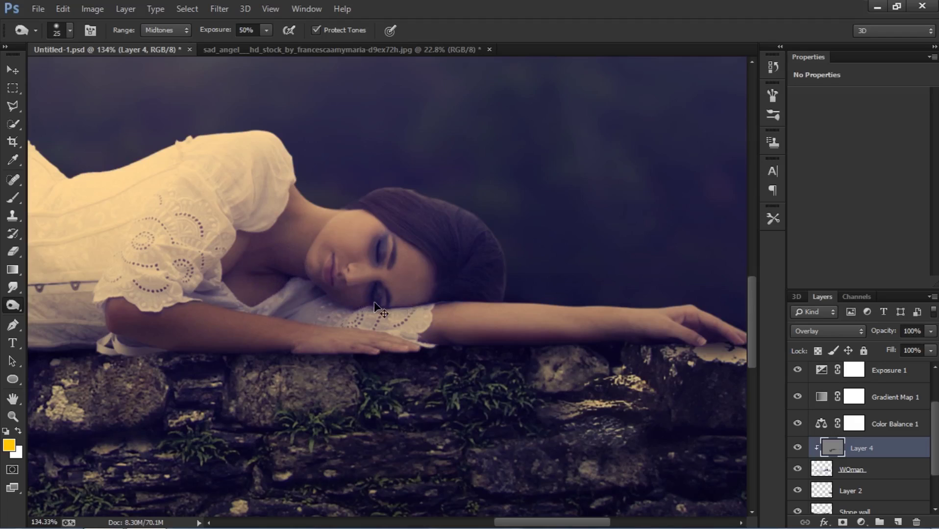
- Burn the shaded folds of the lower skirt hanging over the wall with an 80 px brush
scroll(374, 301, "down", 3)
scroll(442, 319, "up", 3)
key("bracketright")
key("bracketright")
key("bracketright")
key("bracketright")
key("bracketright")
key("bracketright")
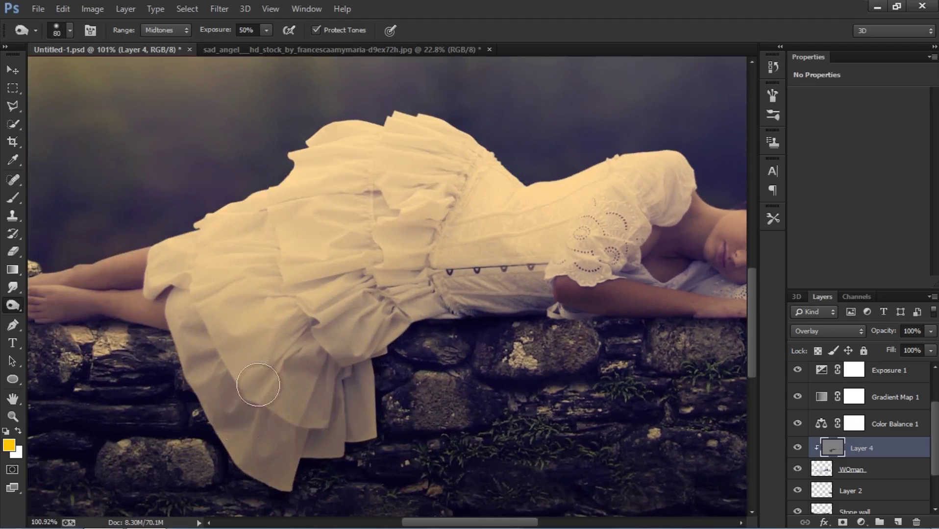
left_click_drag(274, 344, 425, 373)
- Burn the skirt's edge and the legs with a 40 to 60 px brush, and set Layer 4's fill to 90%
key("bracketleft")
key("bracketleft")
key("bracketleft")
key("bracketleft")
key("bracketleft")
key("bracketright")
key("bracketright")
key("bracketright")
key("bracketright")
key("bracketright")
key("bracketright")
key("bracketright")
key("bracketright")
key("bracketright")
key("bracketright")
key("bracketleft")
key("bracketleft")
key("bracketleft")
key("bracketleft")
key("bracketleft")
key("bracketleft")
key("bracketleft")
key("bracketleft")
key("bracketleft")
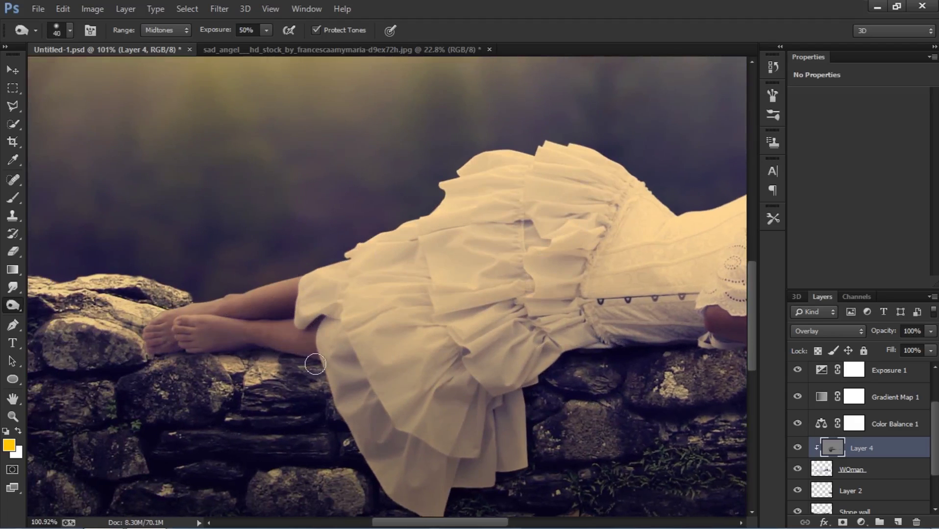
key("bracketright")
key("bracketright")
key("ctrl+0")
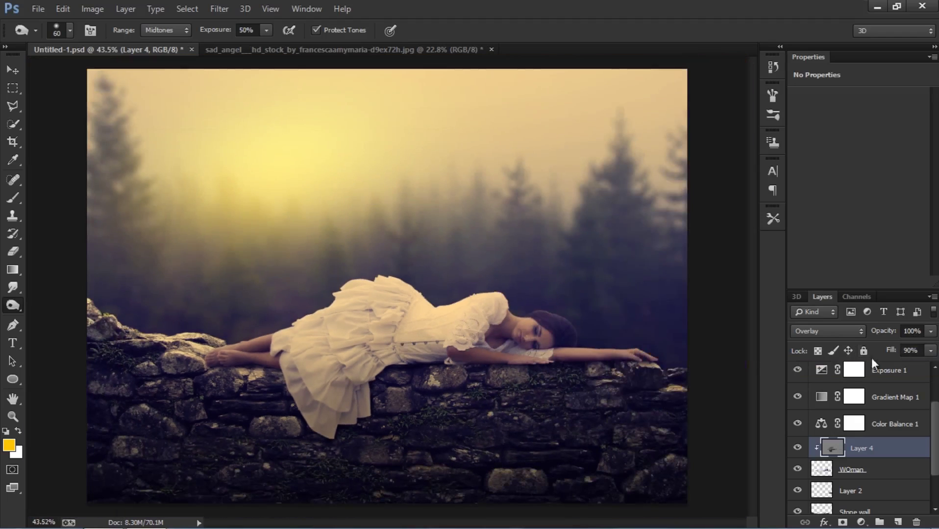
- Dodge highlights on the hair, the dress's upper edges and the feet with a 25 to 50 px brush at 81% exposure
scroll(618, 362, "up", 2)
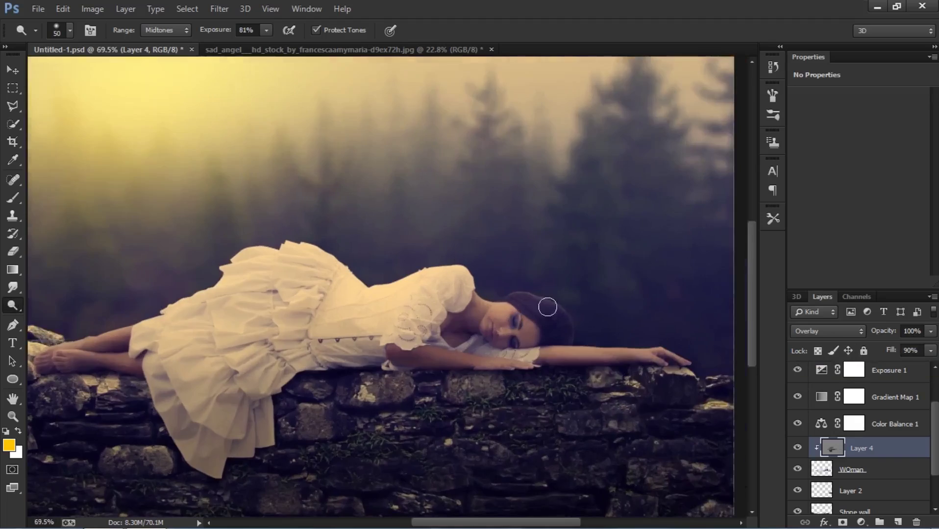
scroll(549, 308, "up", 4)
left_click_drag(626, 327, 630, 348)
left_click_drag(424, 263, 483, 286)
left_click_drag(196, 249, 335, 296)
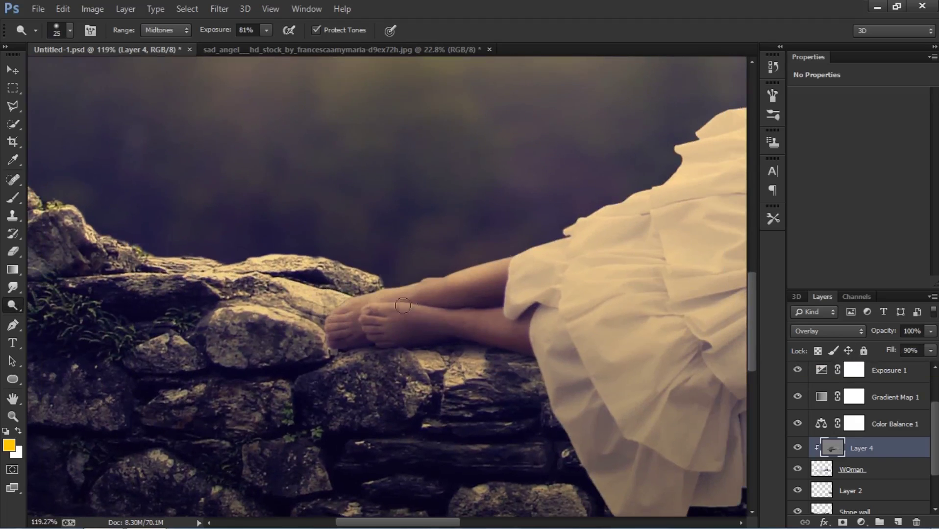
key("bracketleft")
scroll(377, 305, "down", 5)
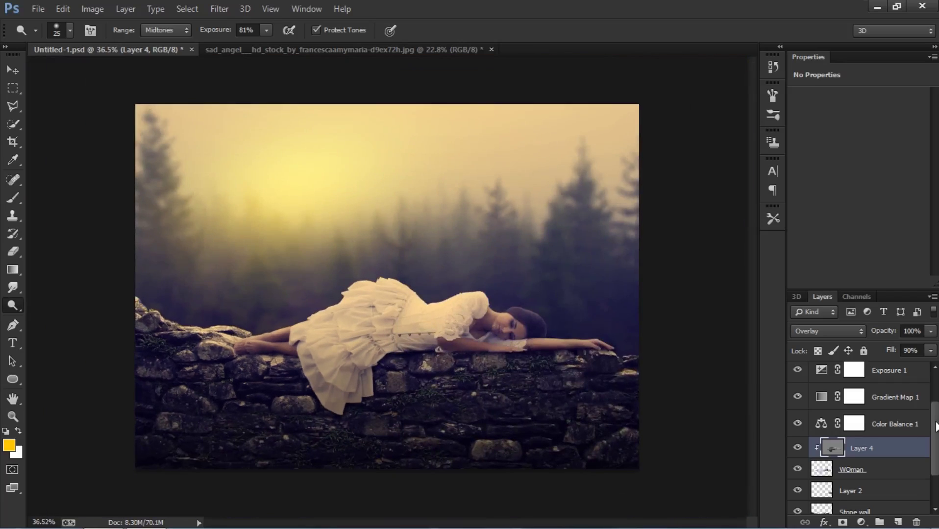
- Create a black-filled layer above Layer 4, clipped to WOman and set to Soft Light
scroll(858, 441, "down", 2)
left_click(898, 523)
left_click(824, 443)
left_click(840, 402)
key("d")
key("alt+BackSpace")
left_click(888, 407, "alt")
left_click(828, 331)
left_click(809, 192)
- Erase the black on Layer 5 over the legs and upper dress with a 198 px eraser, and compare it hidden and shown
key("e")
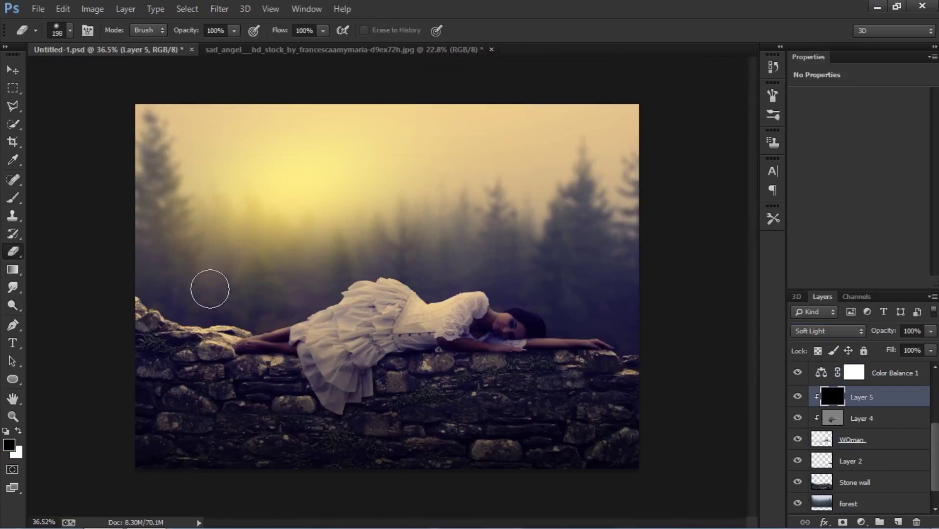
left_click_drag(240, 338, 462, 300)
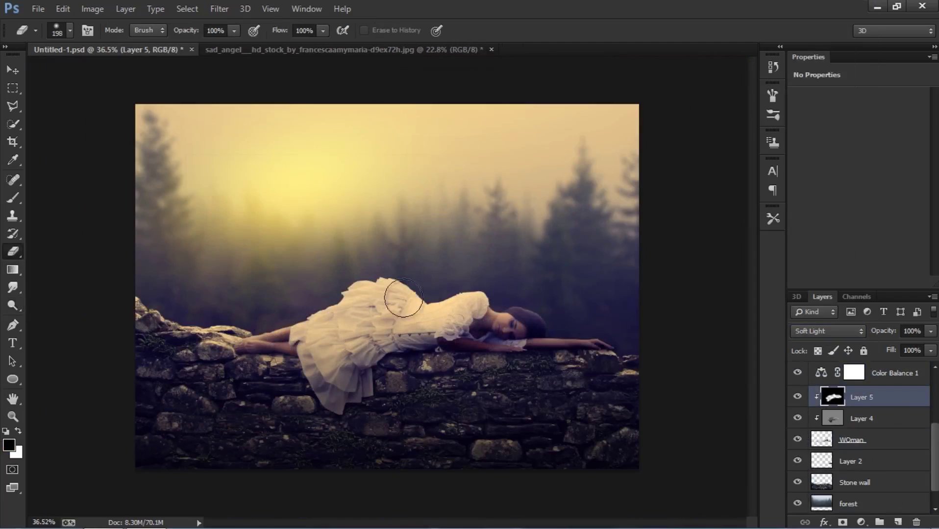
key("ctrl+plus")
left_click(798, 398)
left_click(798, 398)
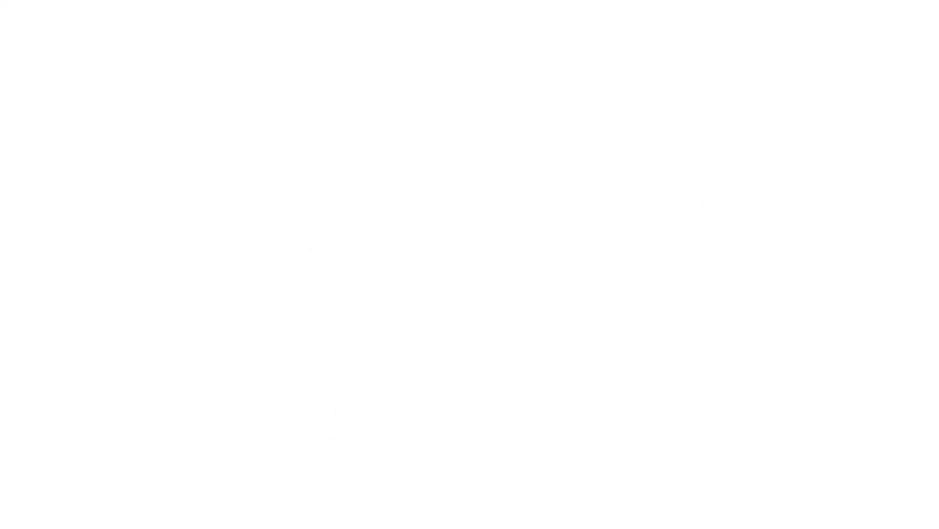